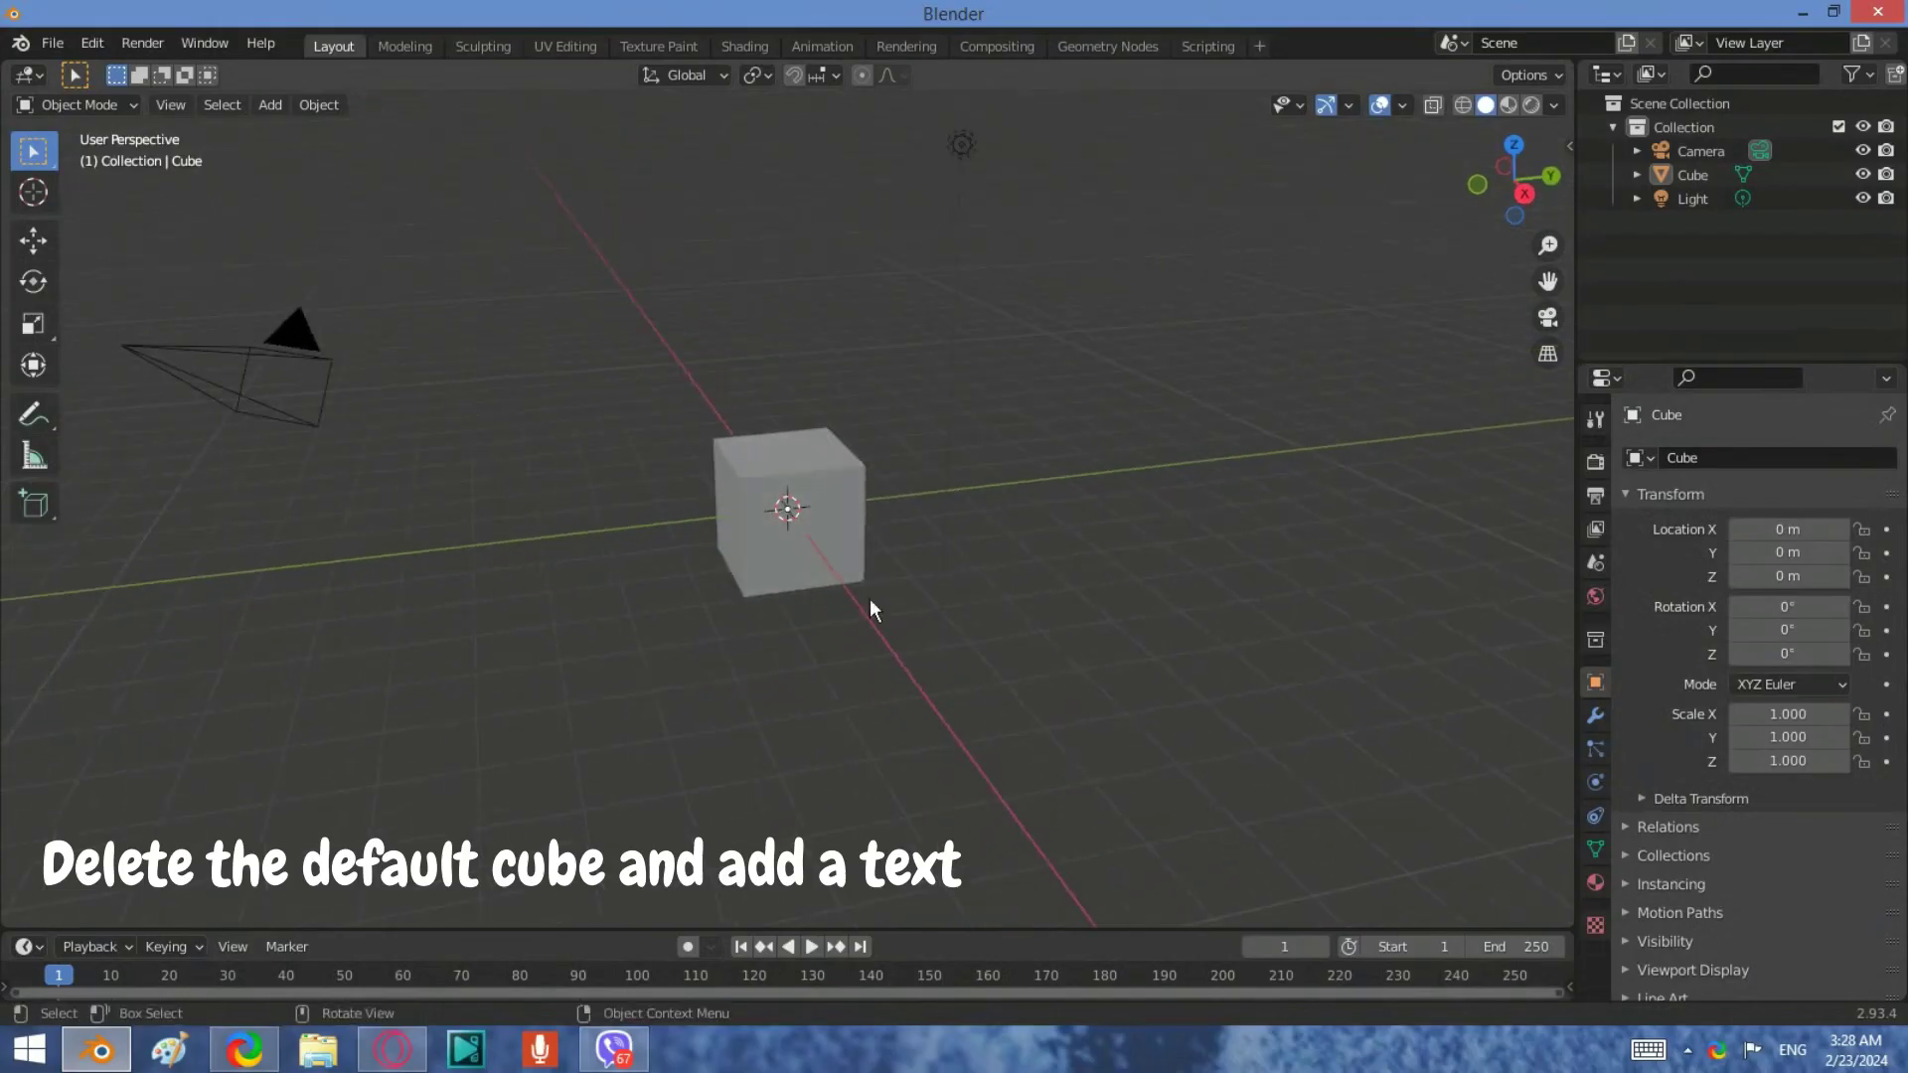
Delete the default cube and add a text object at the origin.
click(780, 555)
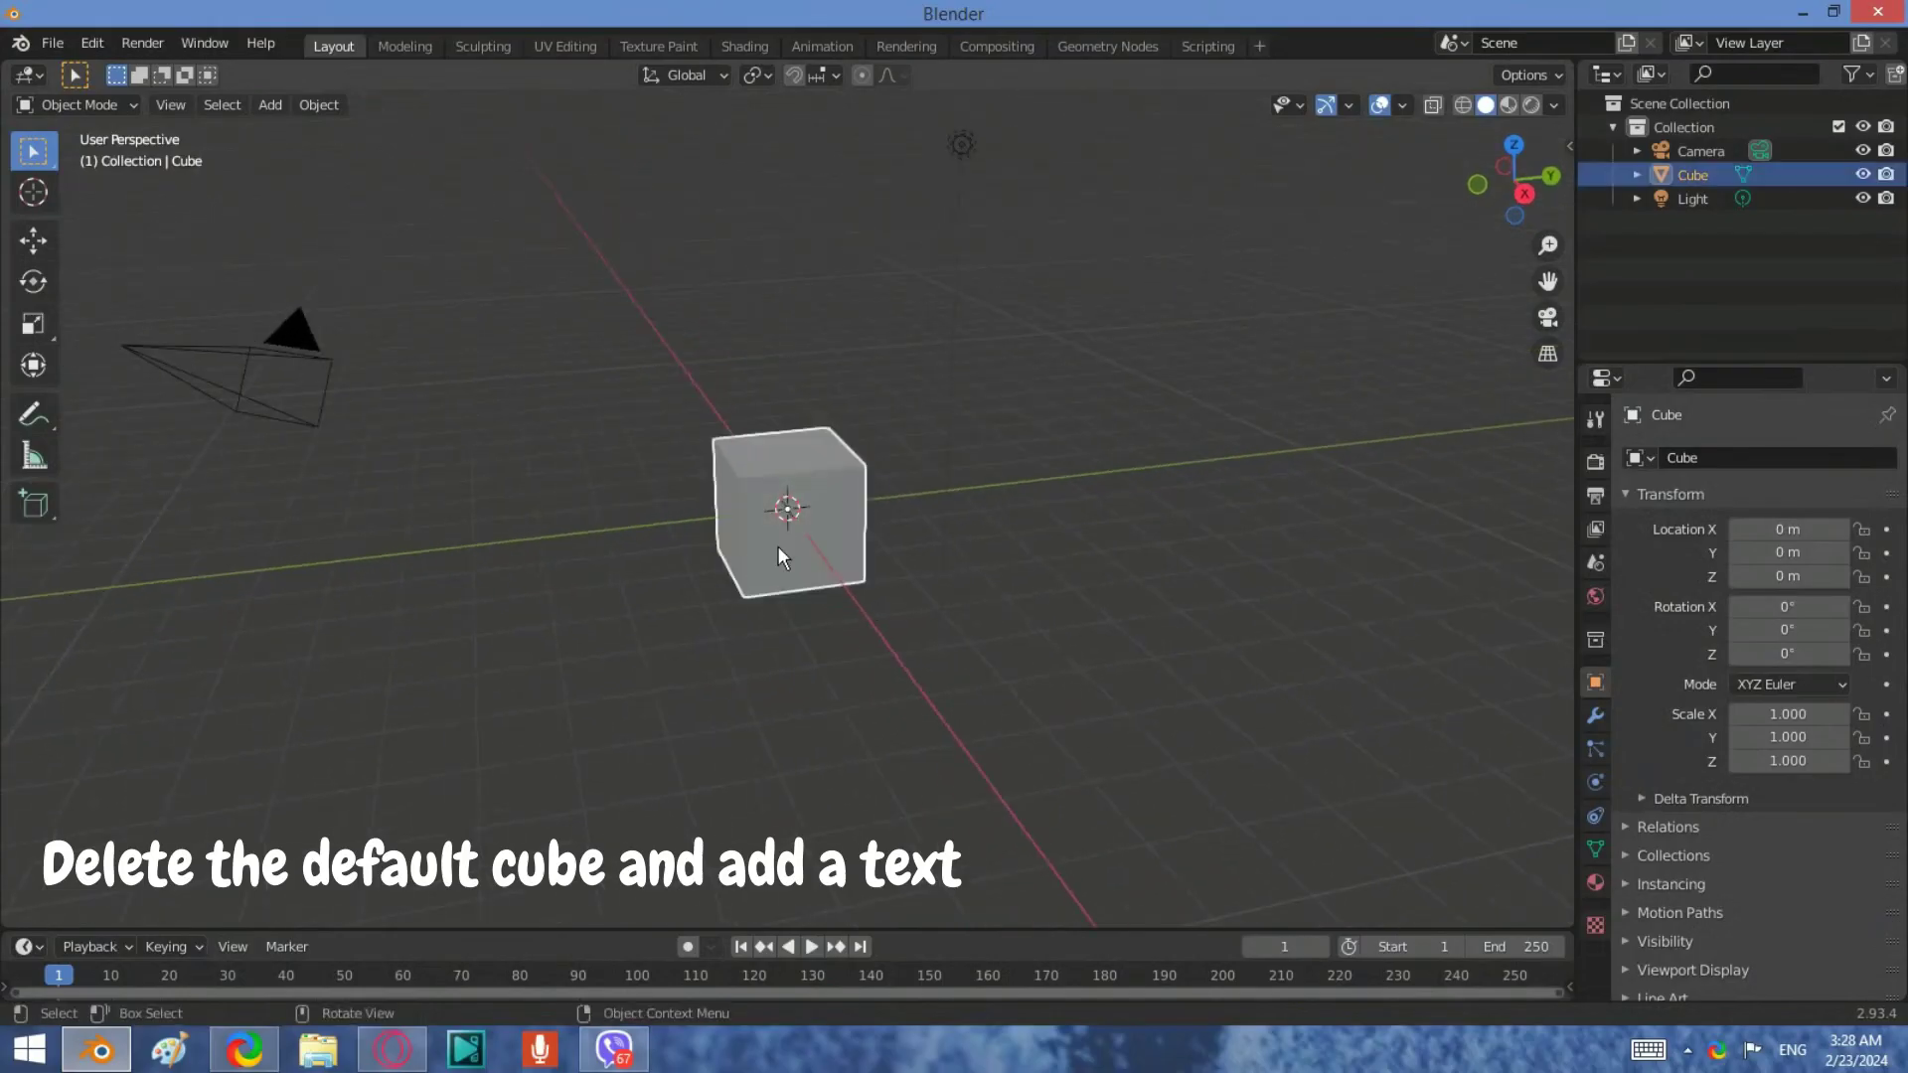
right_click(780, 555)
click(780, 548)
click(286, 108)
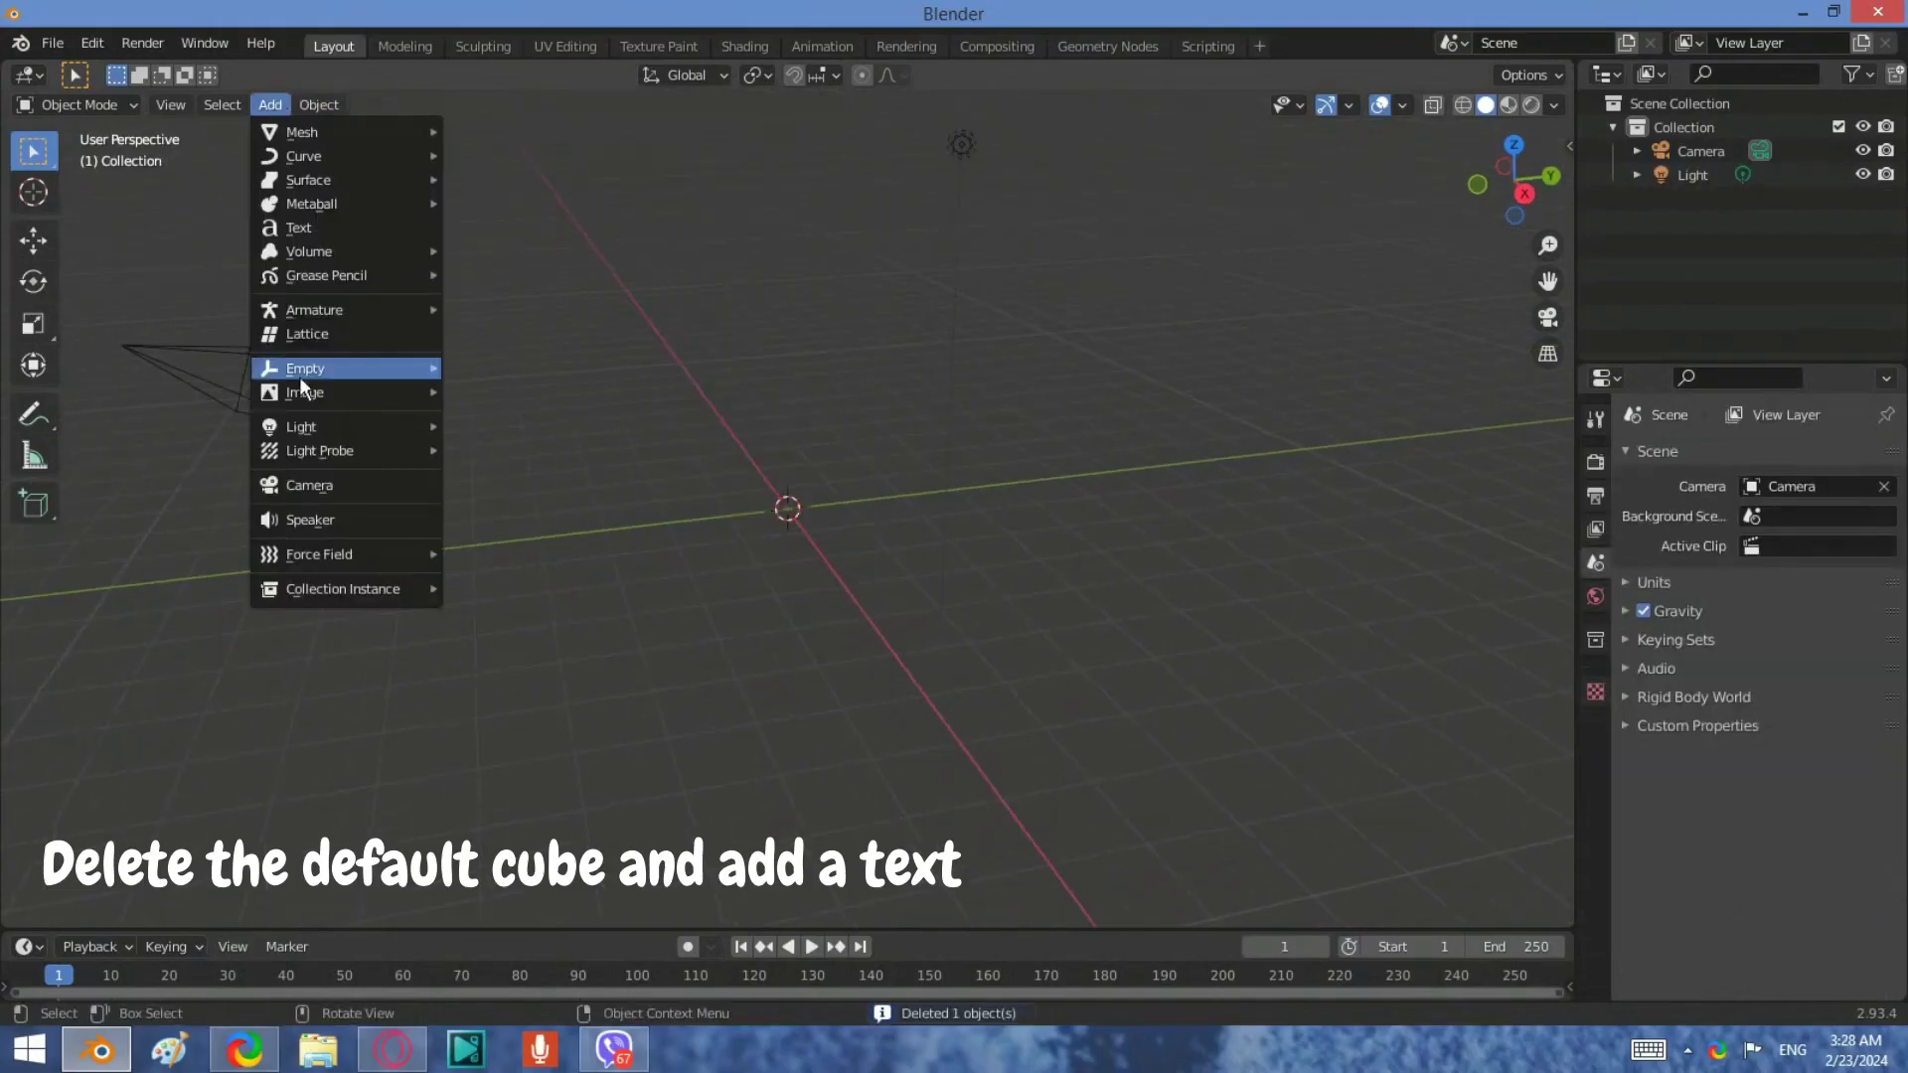
click(308, 244)
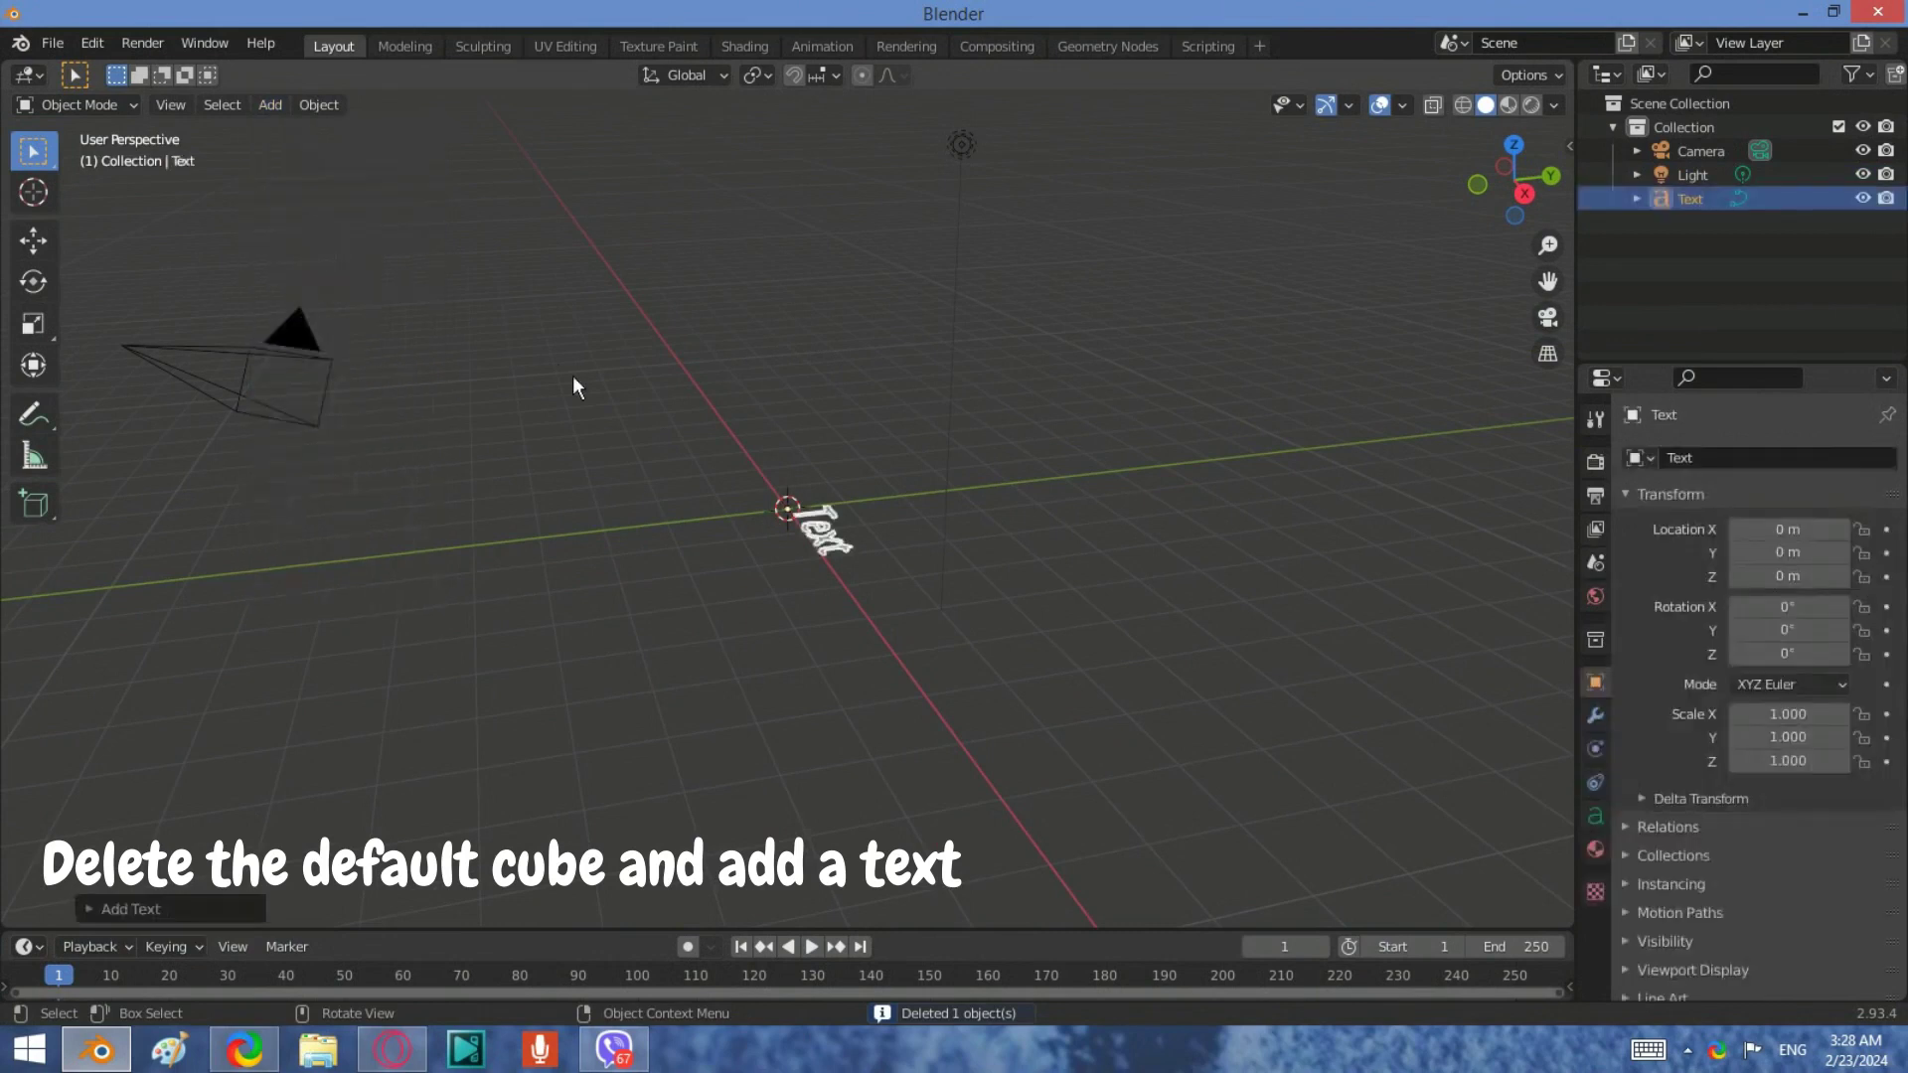
scroll(765, 539, up, 3)
middle_drag(765, 539, 950, 624)
Rotate the text 90° about X so it stands upright.
key(r)
key(x)
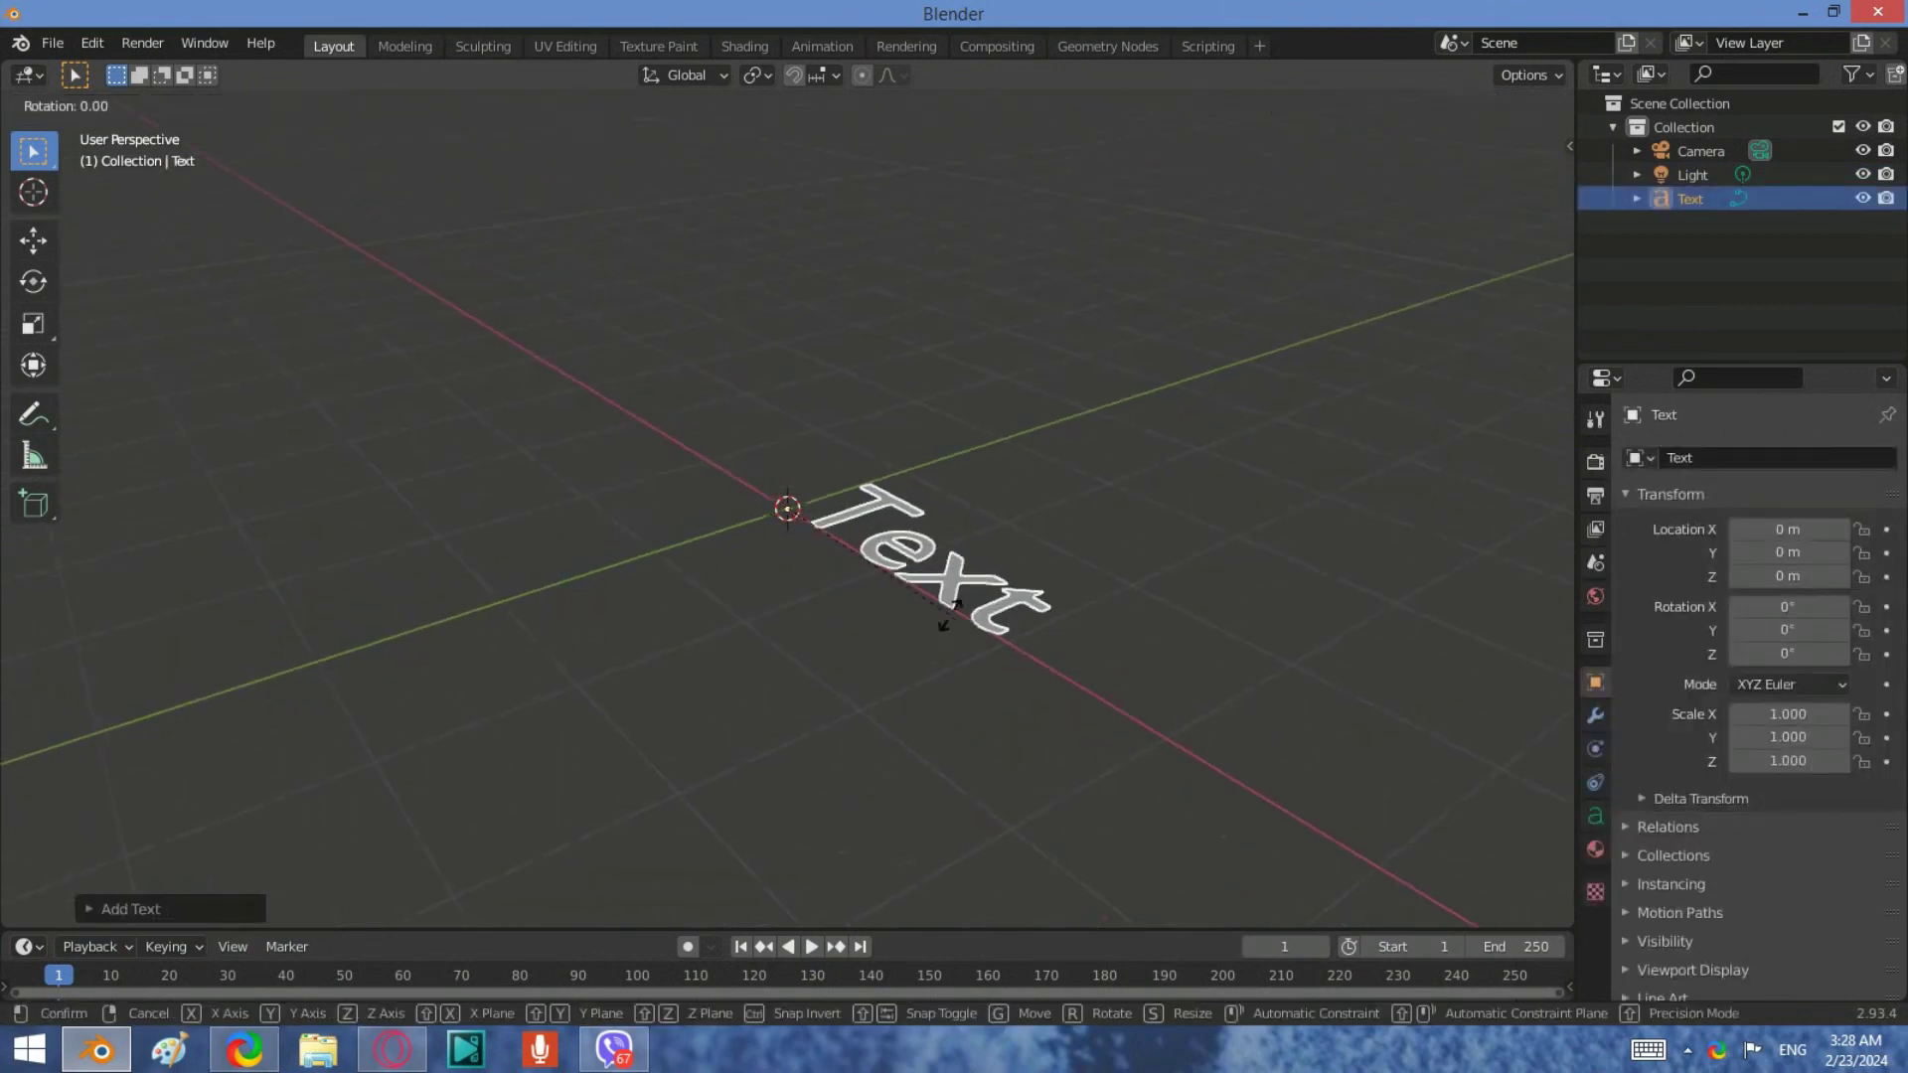
key(9)
key(0)
key(Return)
Retype the text in Edit Mode to read 'Cinematic Intro'.
middle_drag(889, 484, 1012, 501)
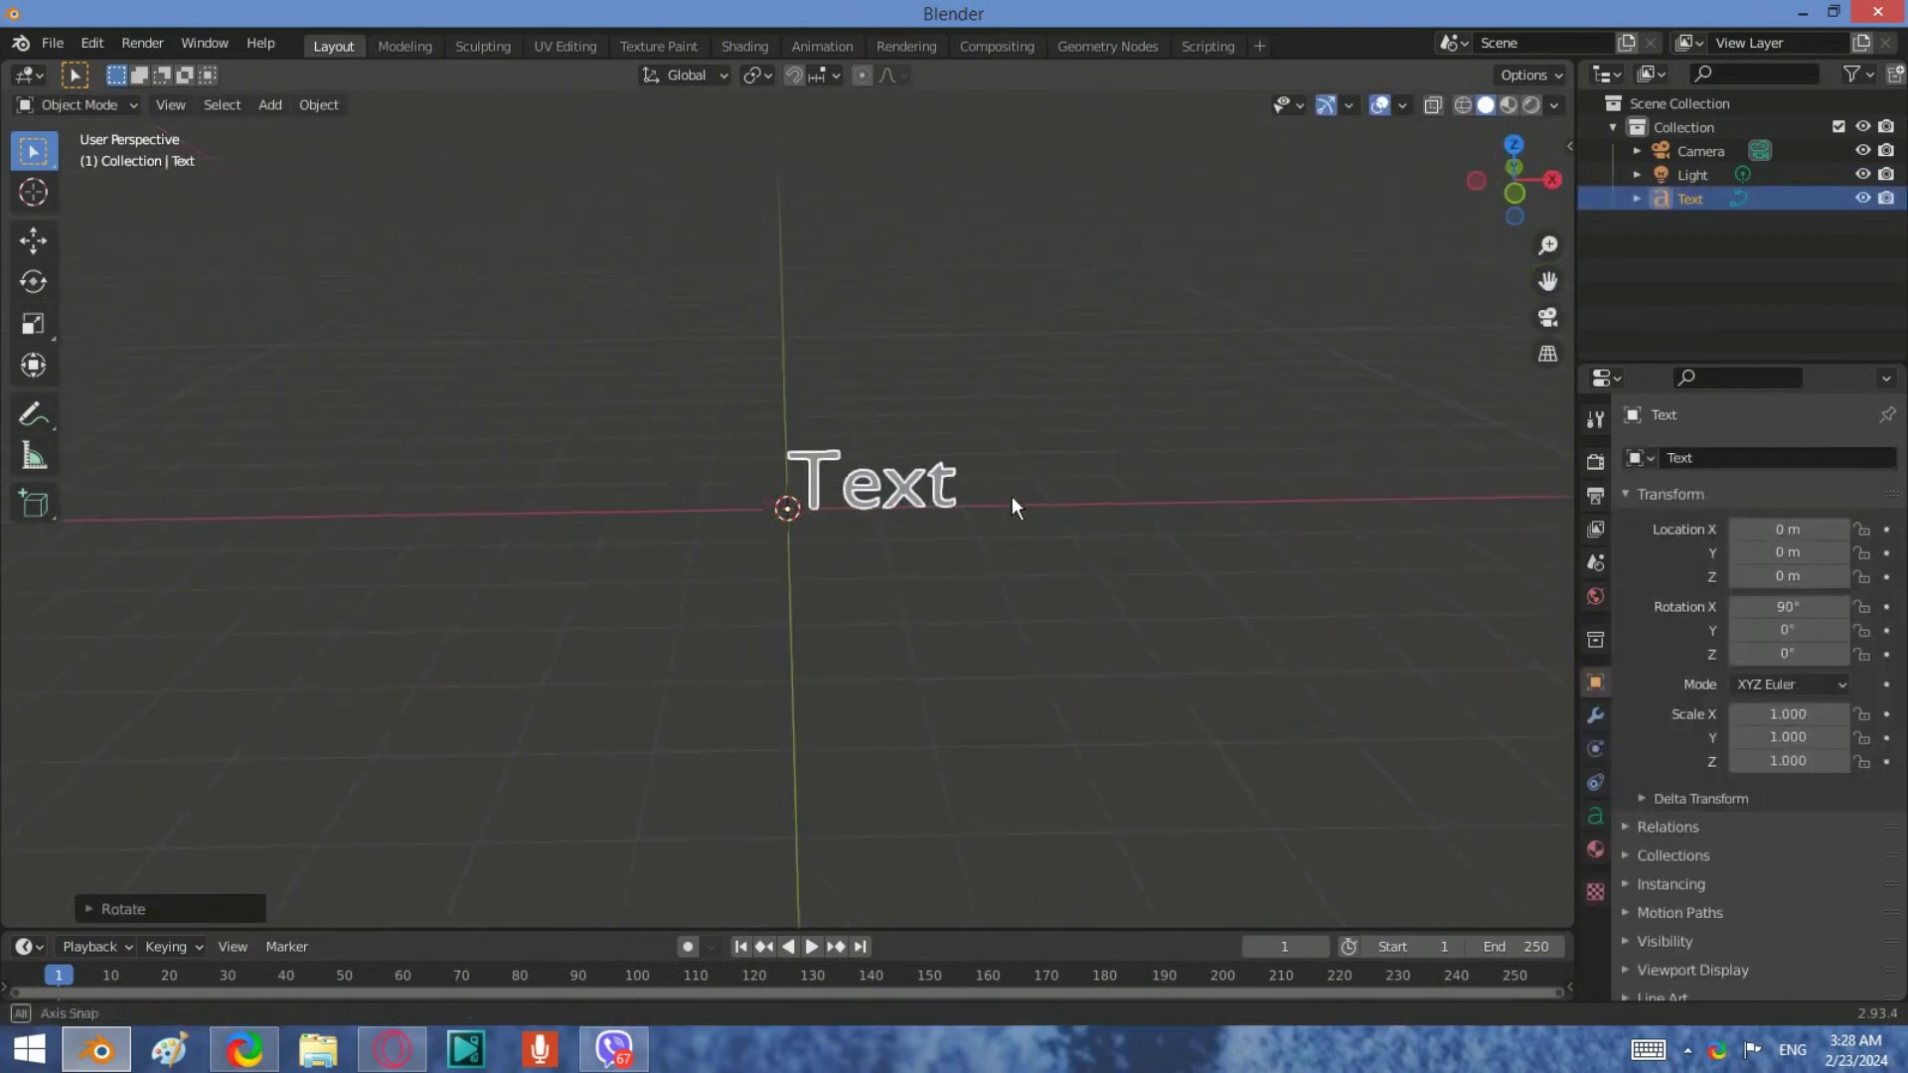
click(77, 104)
click(78, 158)
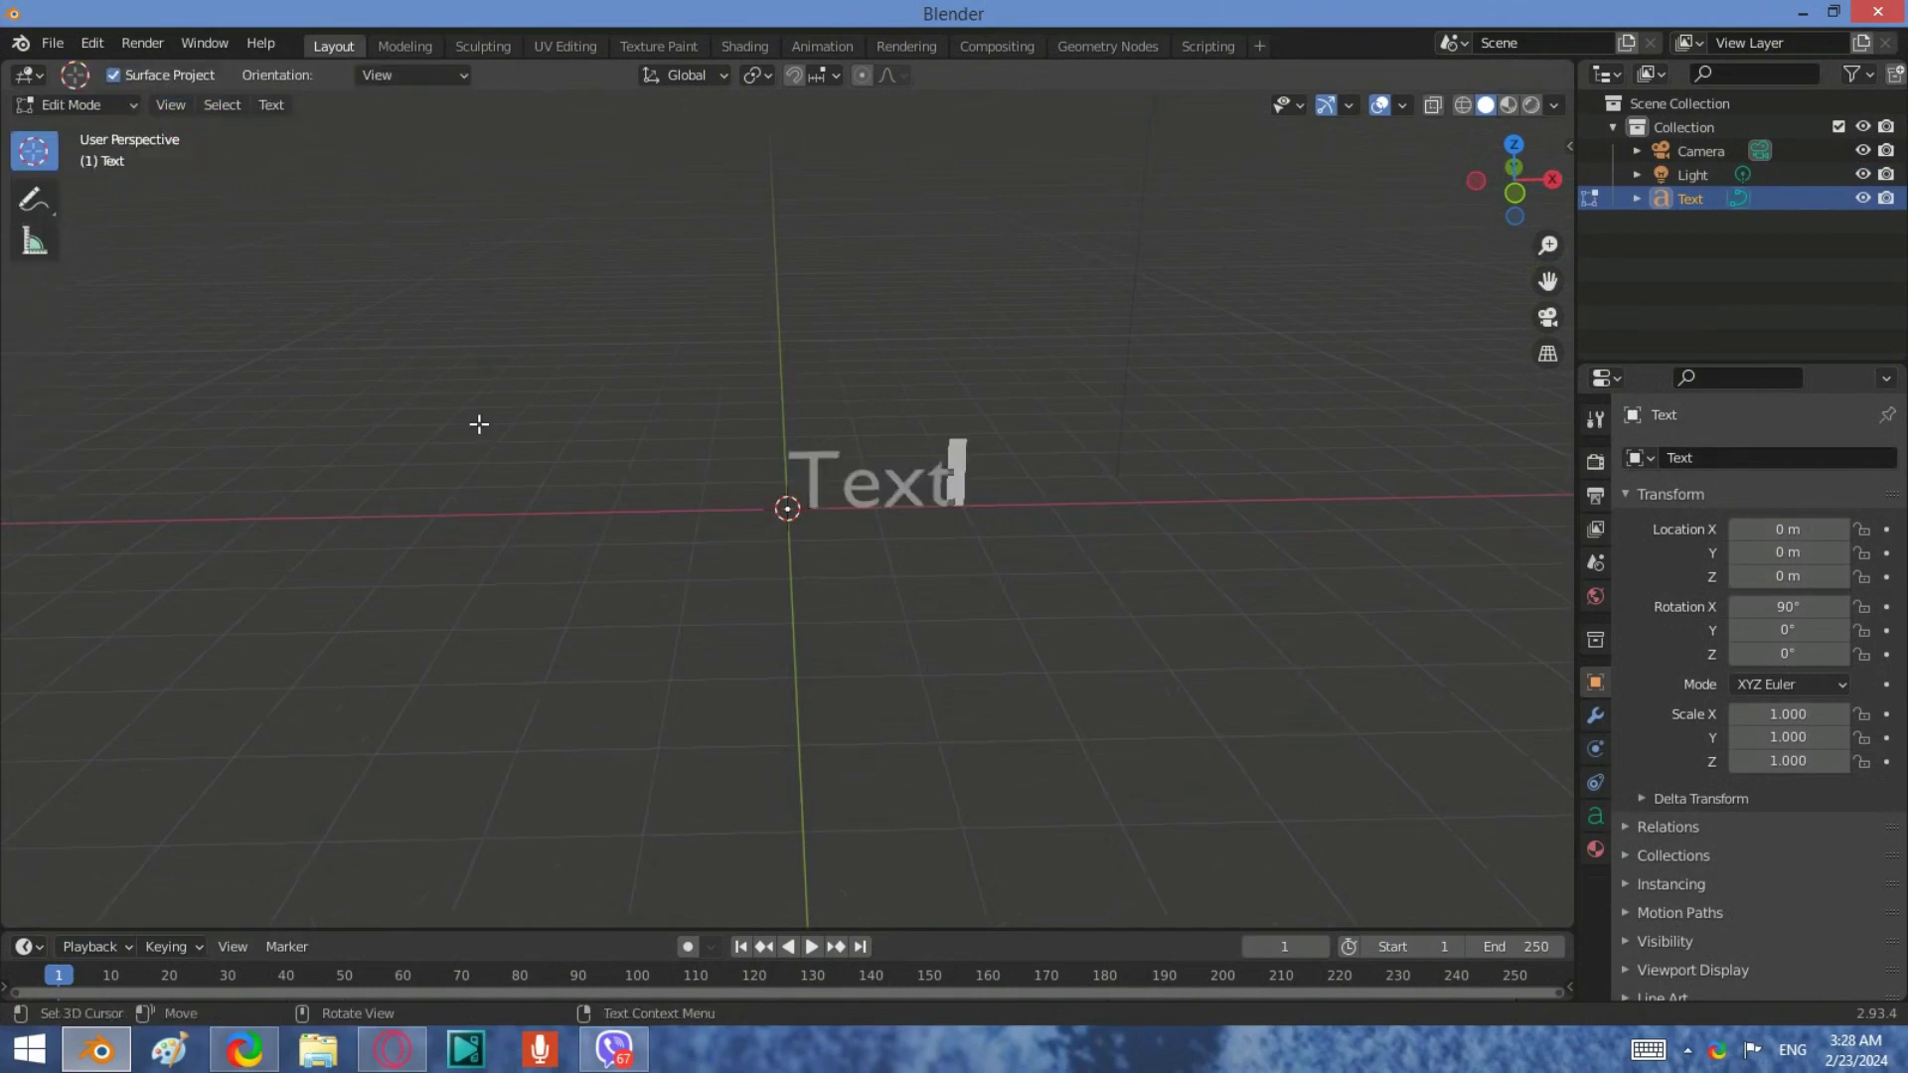
key(BackSpace)
key(BackSpace)
key(BackSpace)
key(BackSpace)
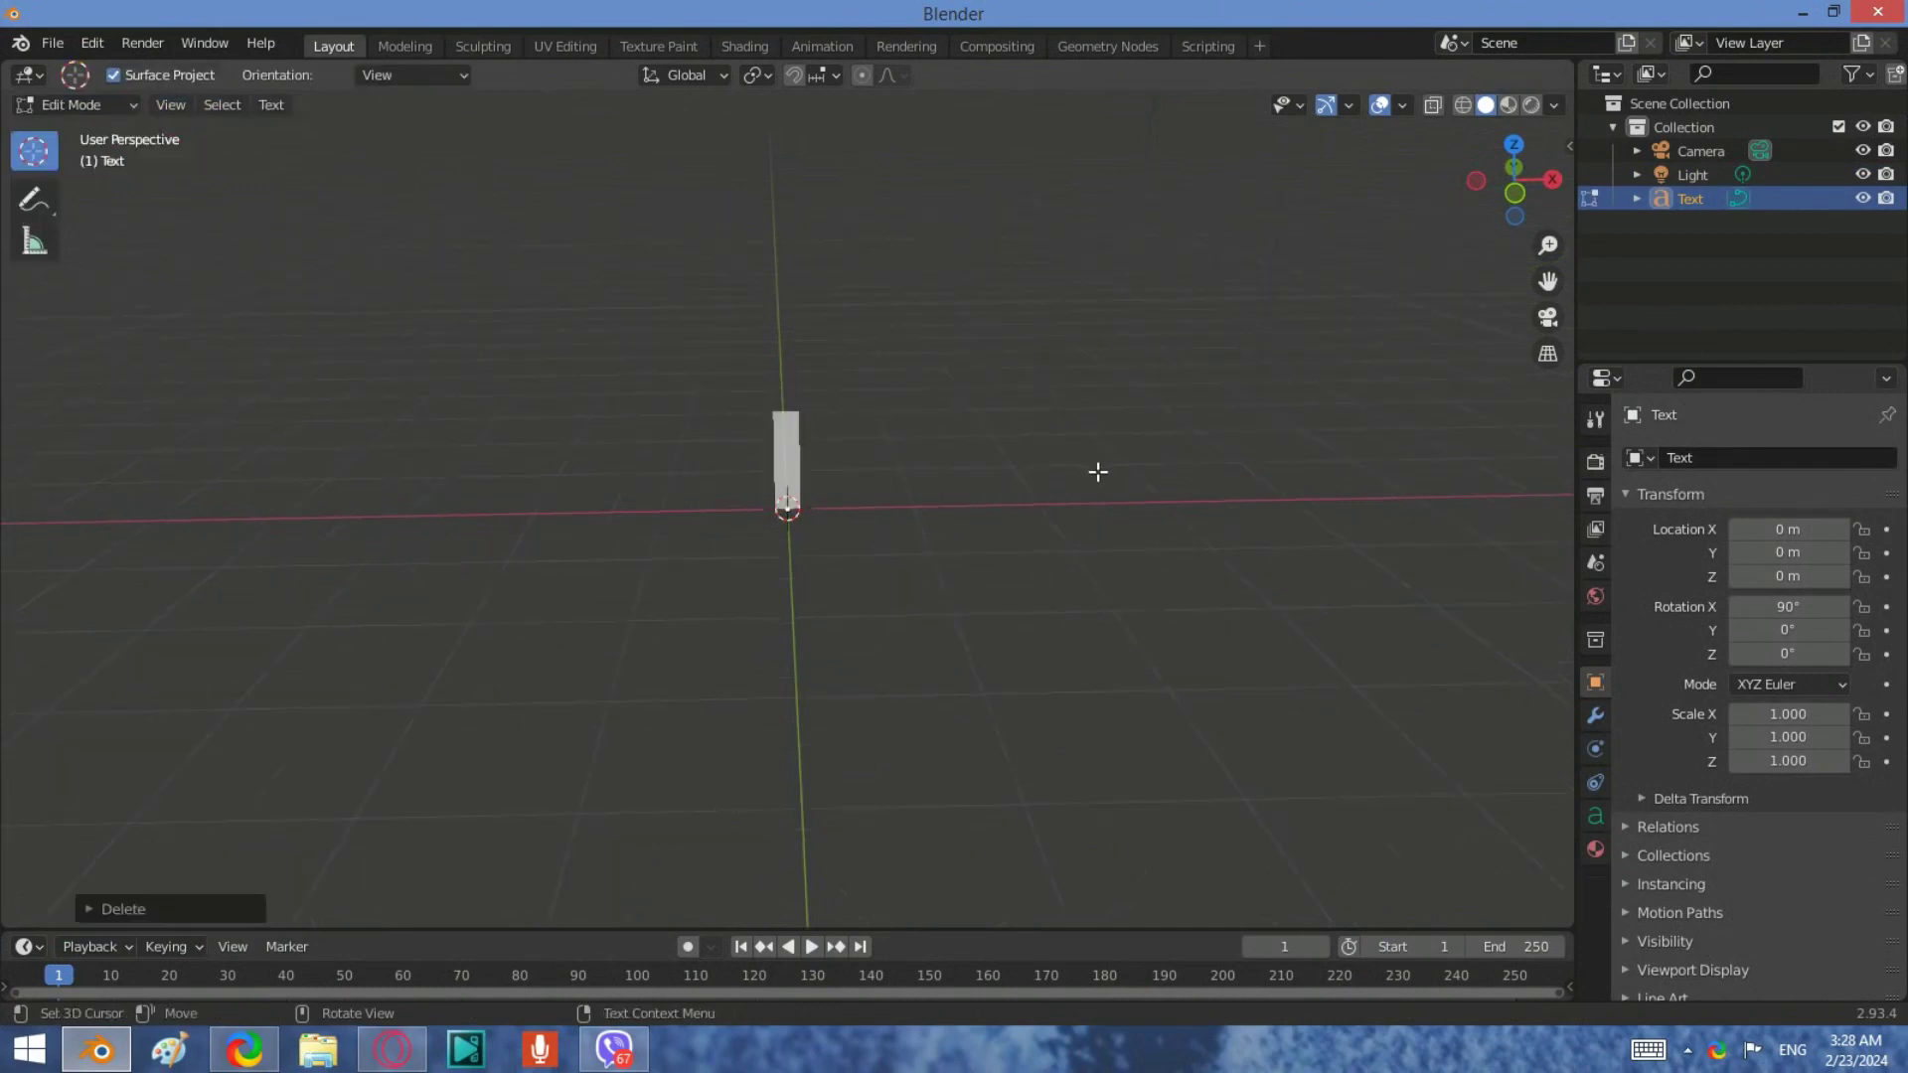
text(Cinematic)
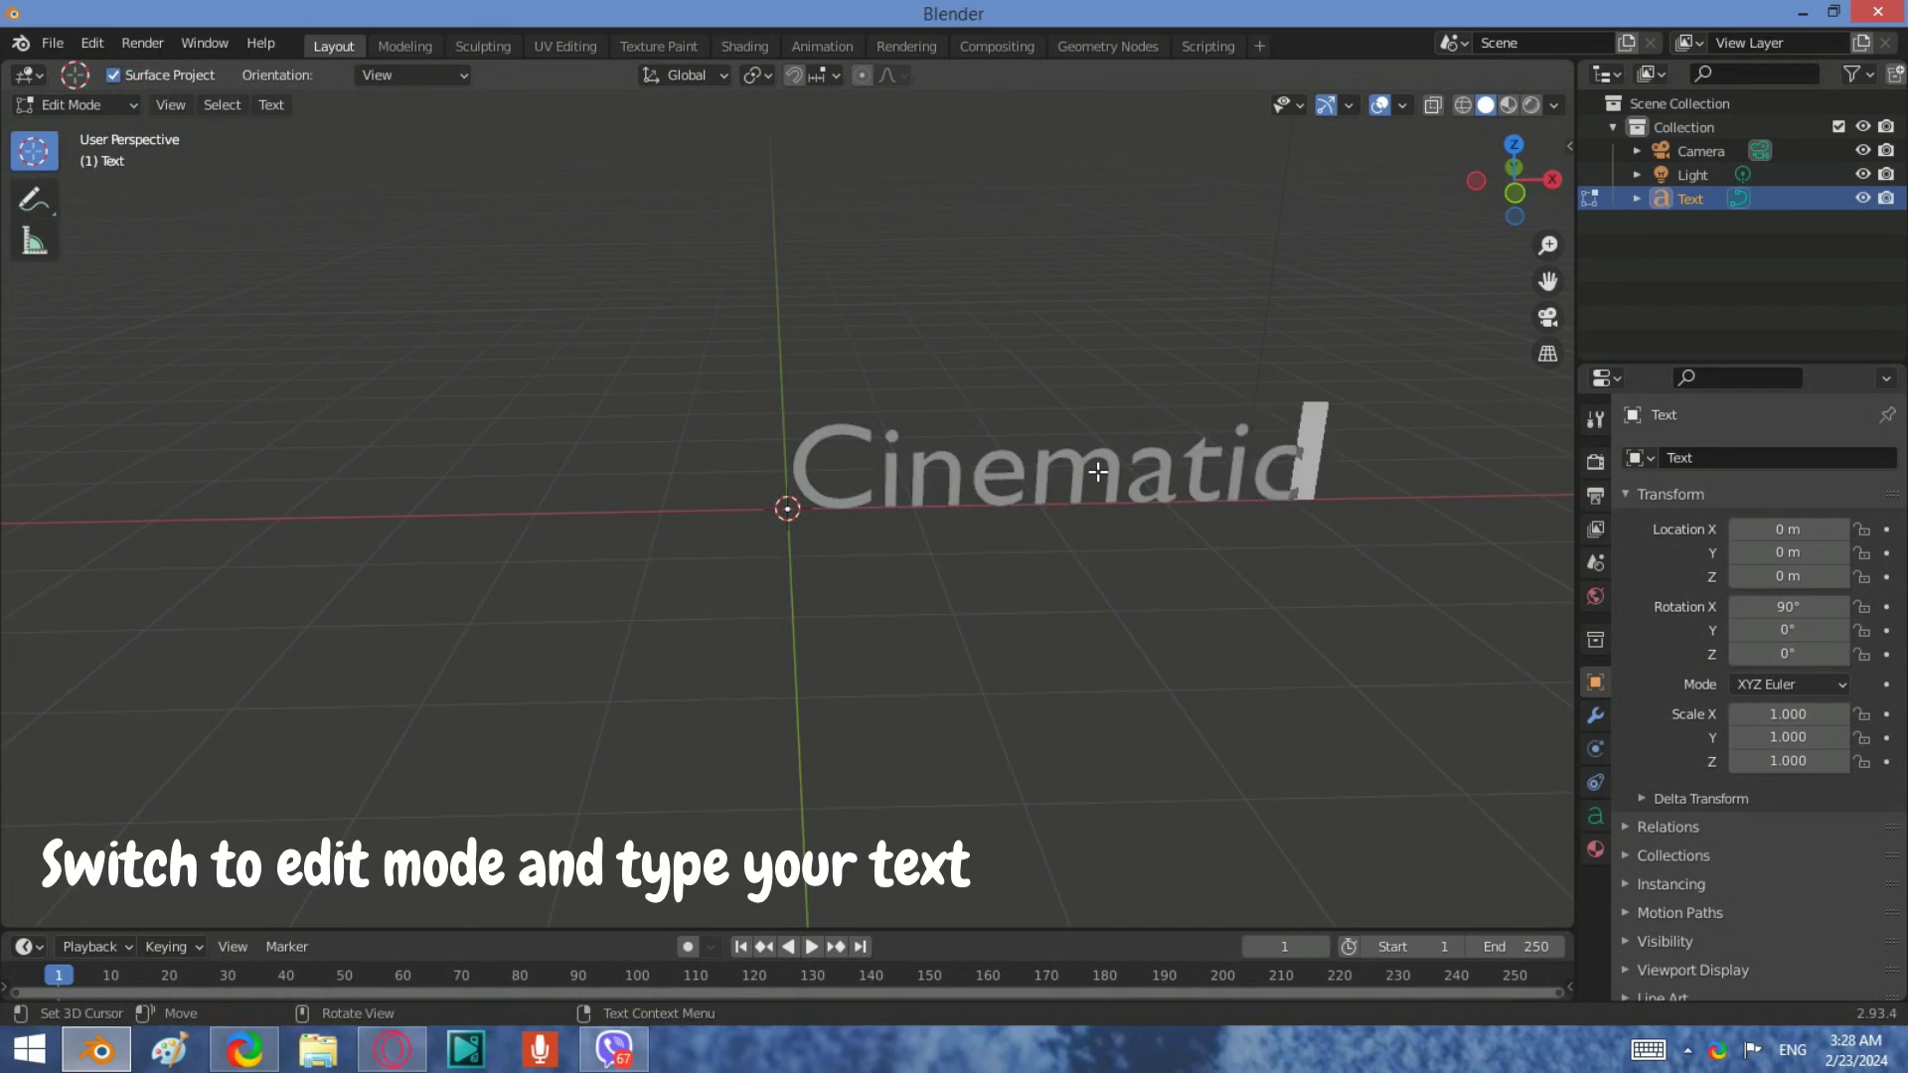
text( Intr)
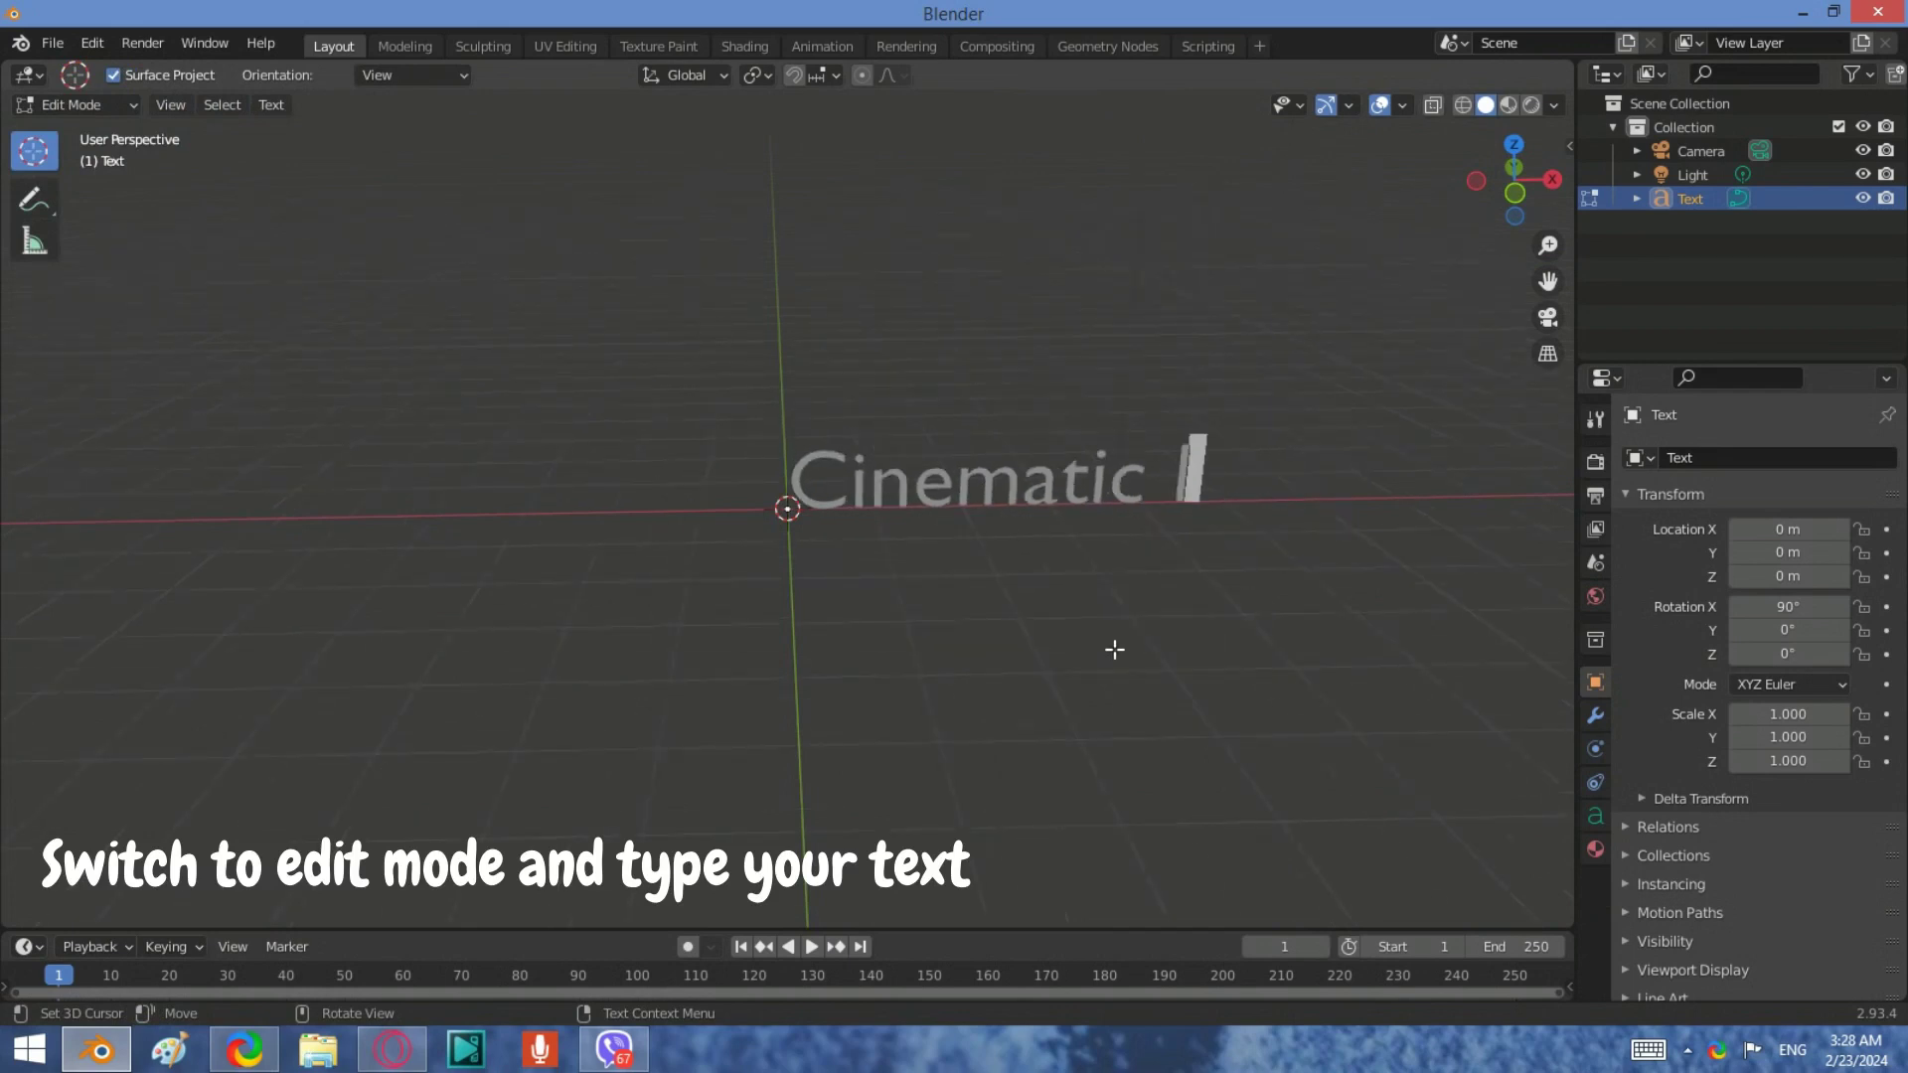
text(o)
key(Tab)
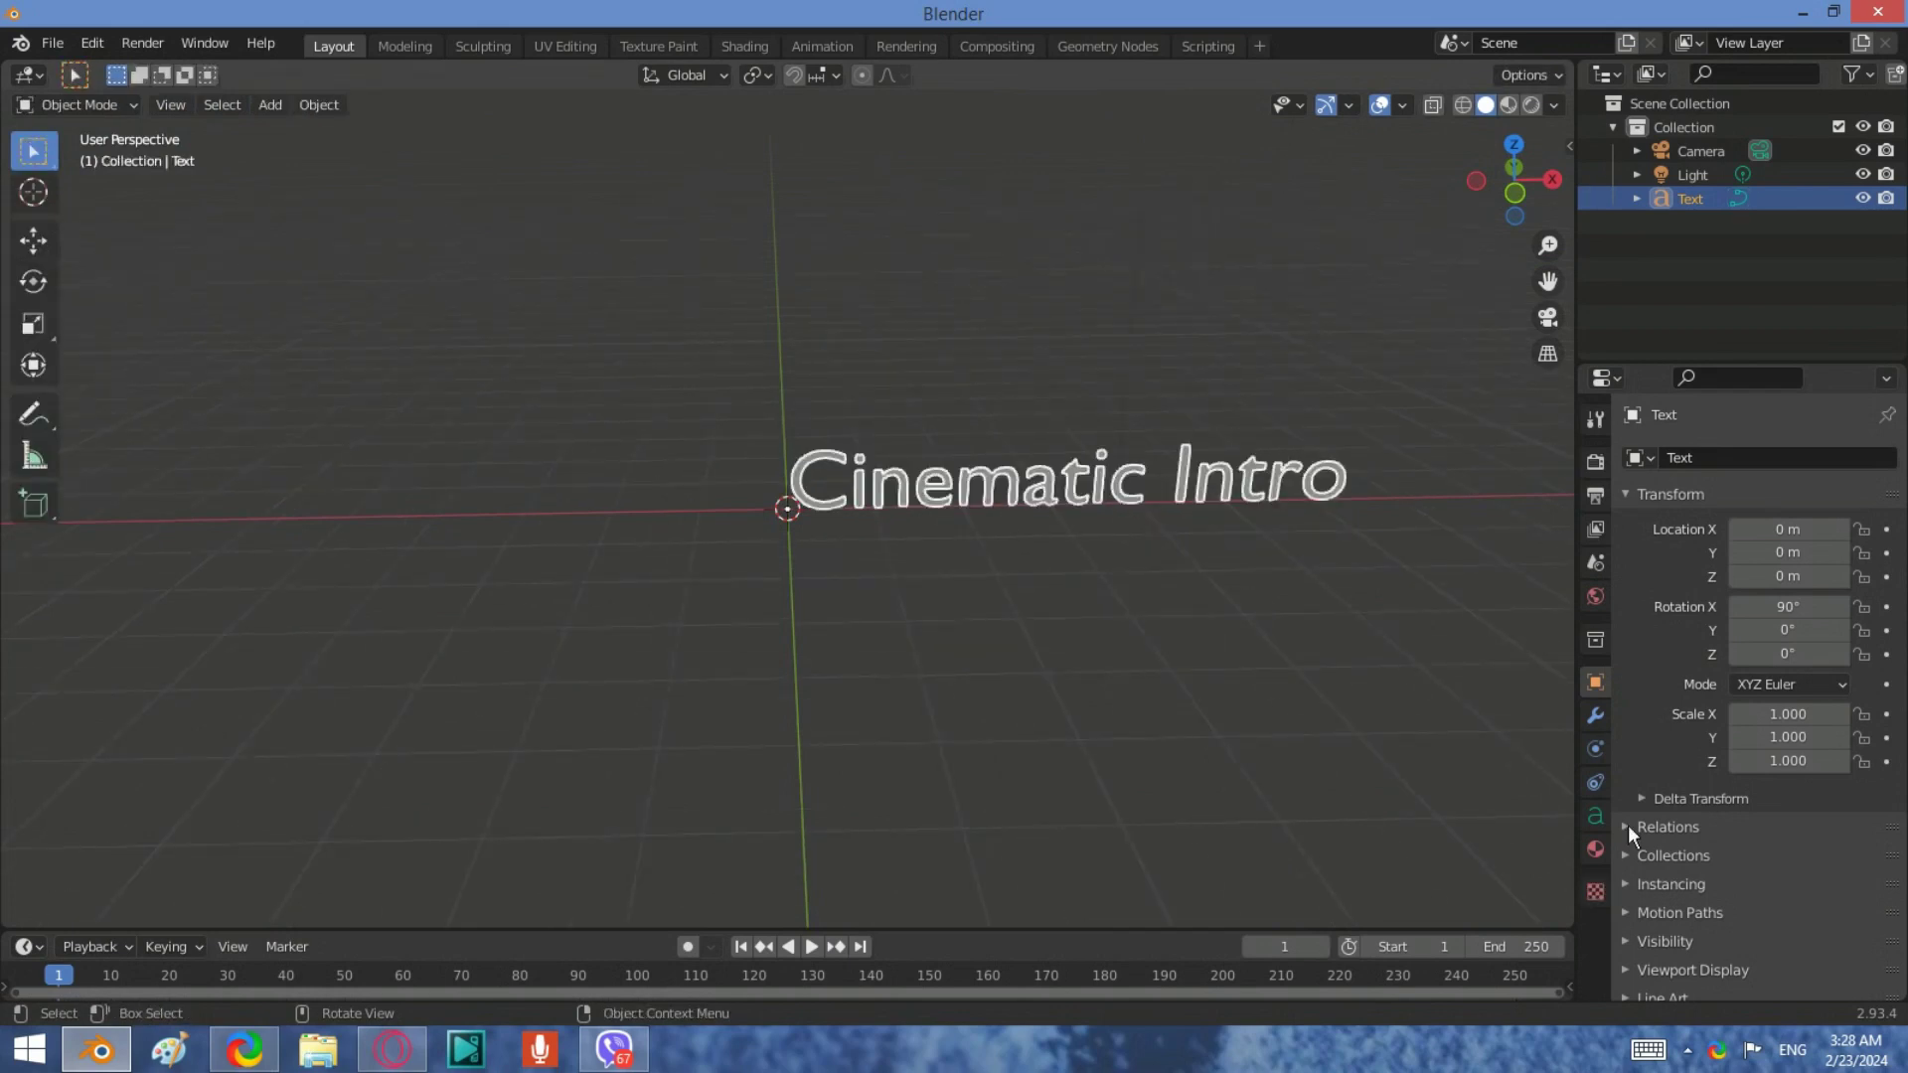
Set the text's Fill Mode to None for outline letters.
click(1595, 815)
click(1778, 630)
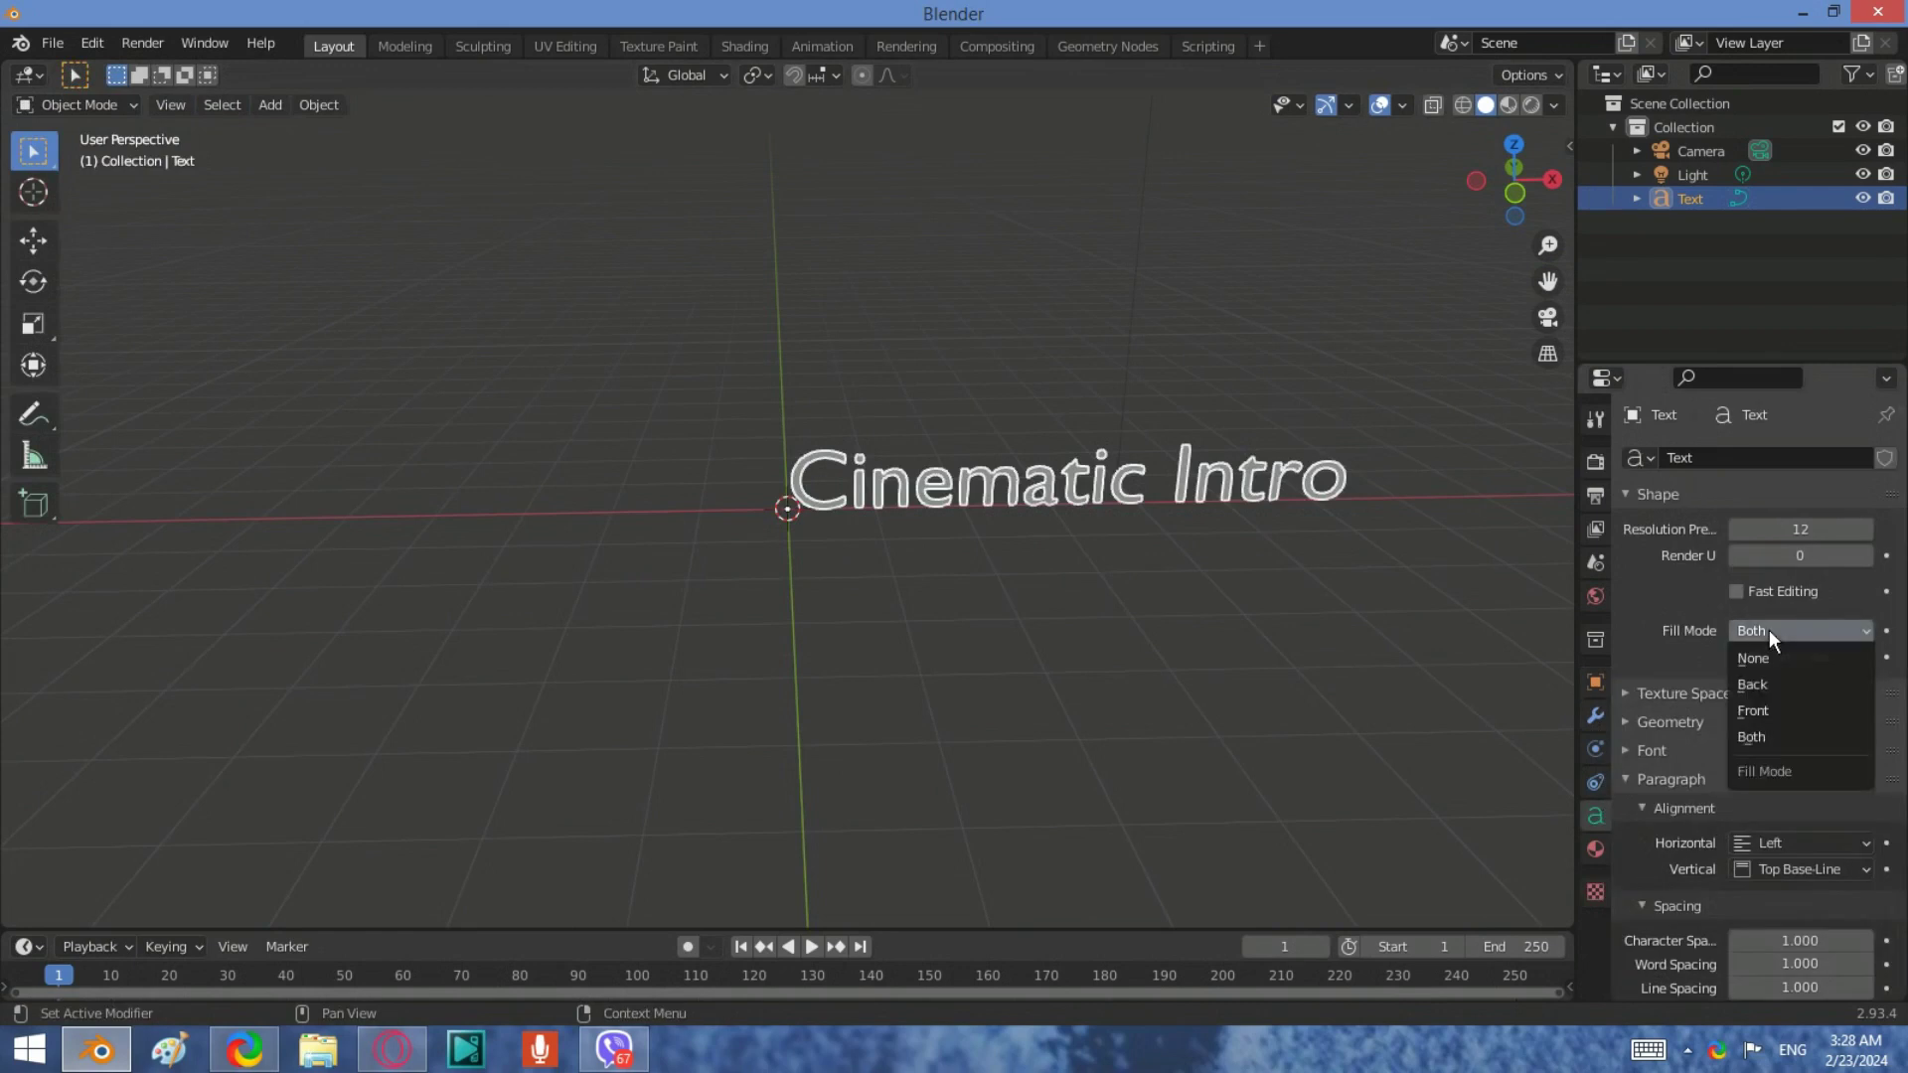
click(1779, 664)
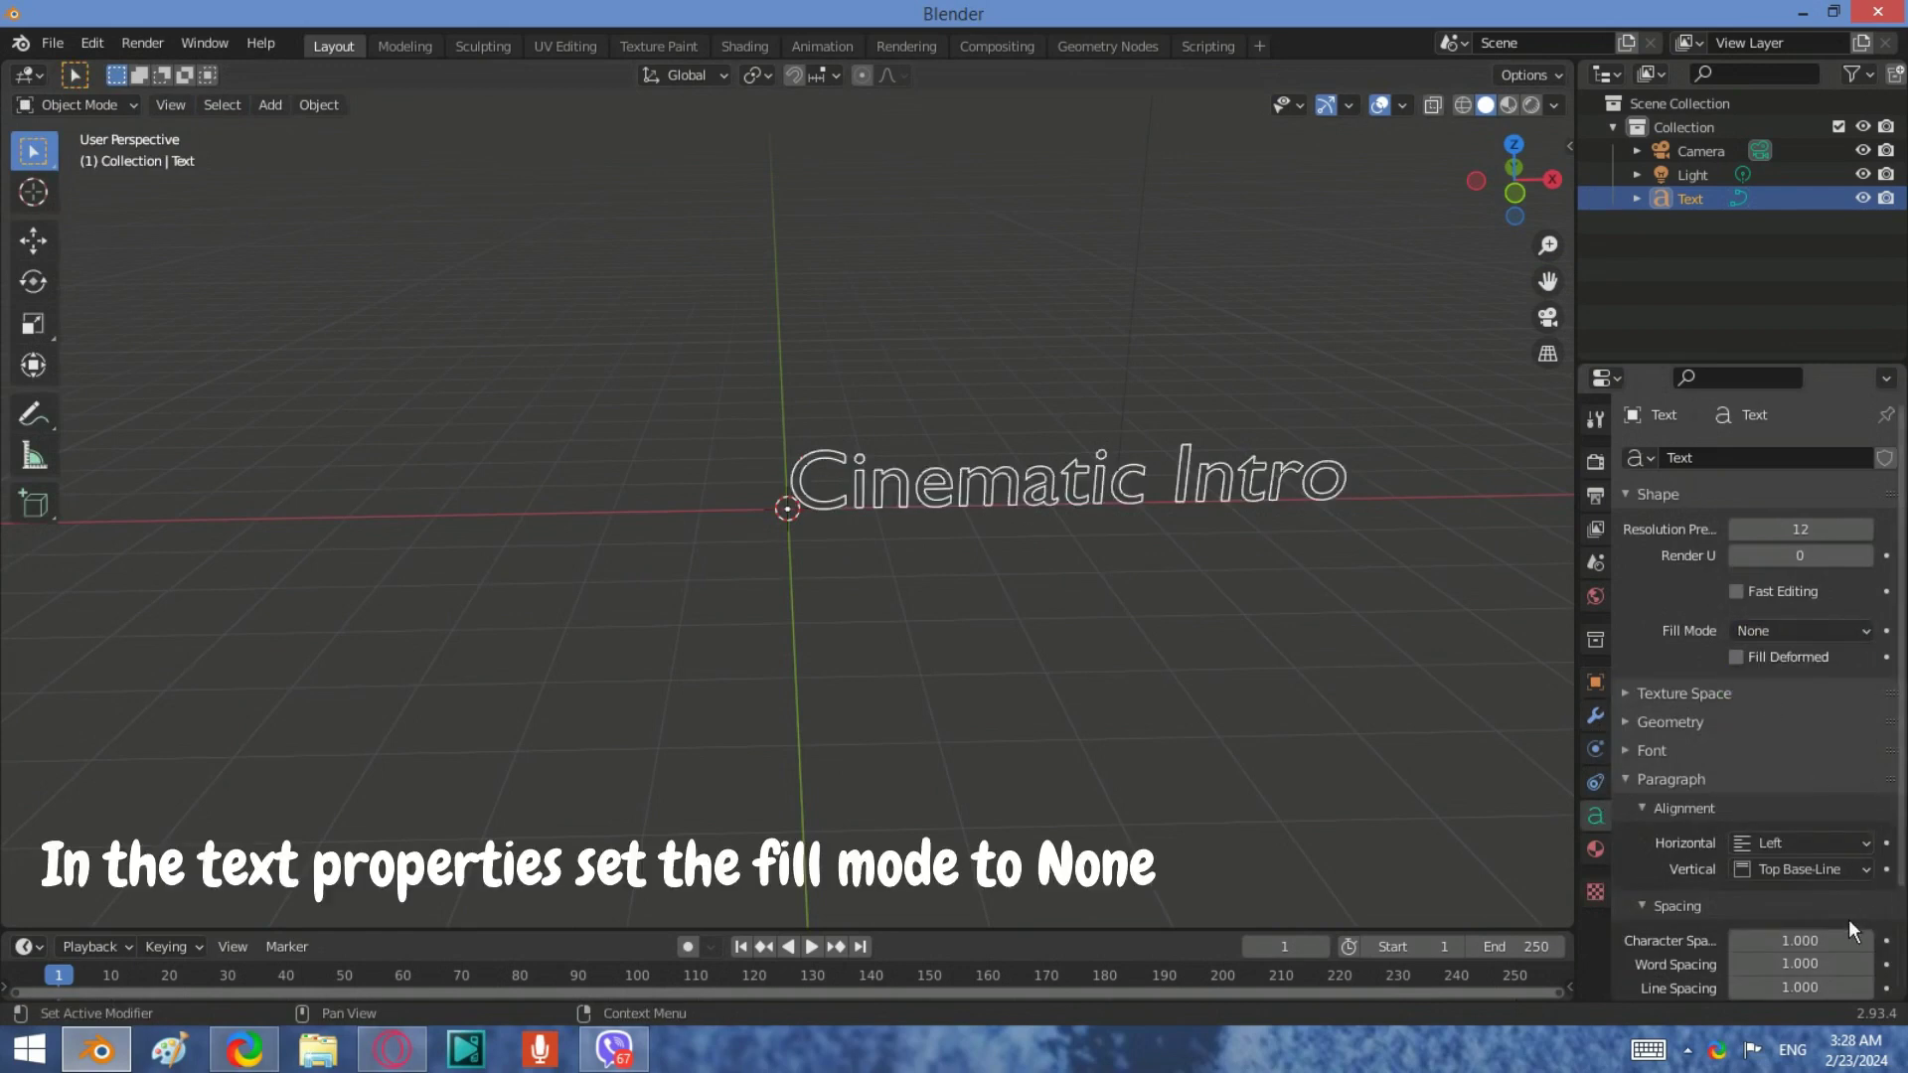
Give the outline a 0.02 m round bevel depth under Geometry.
scroll(1823, 890, down, 3)
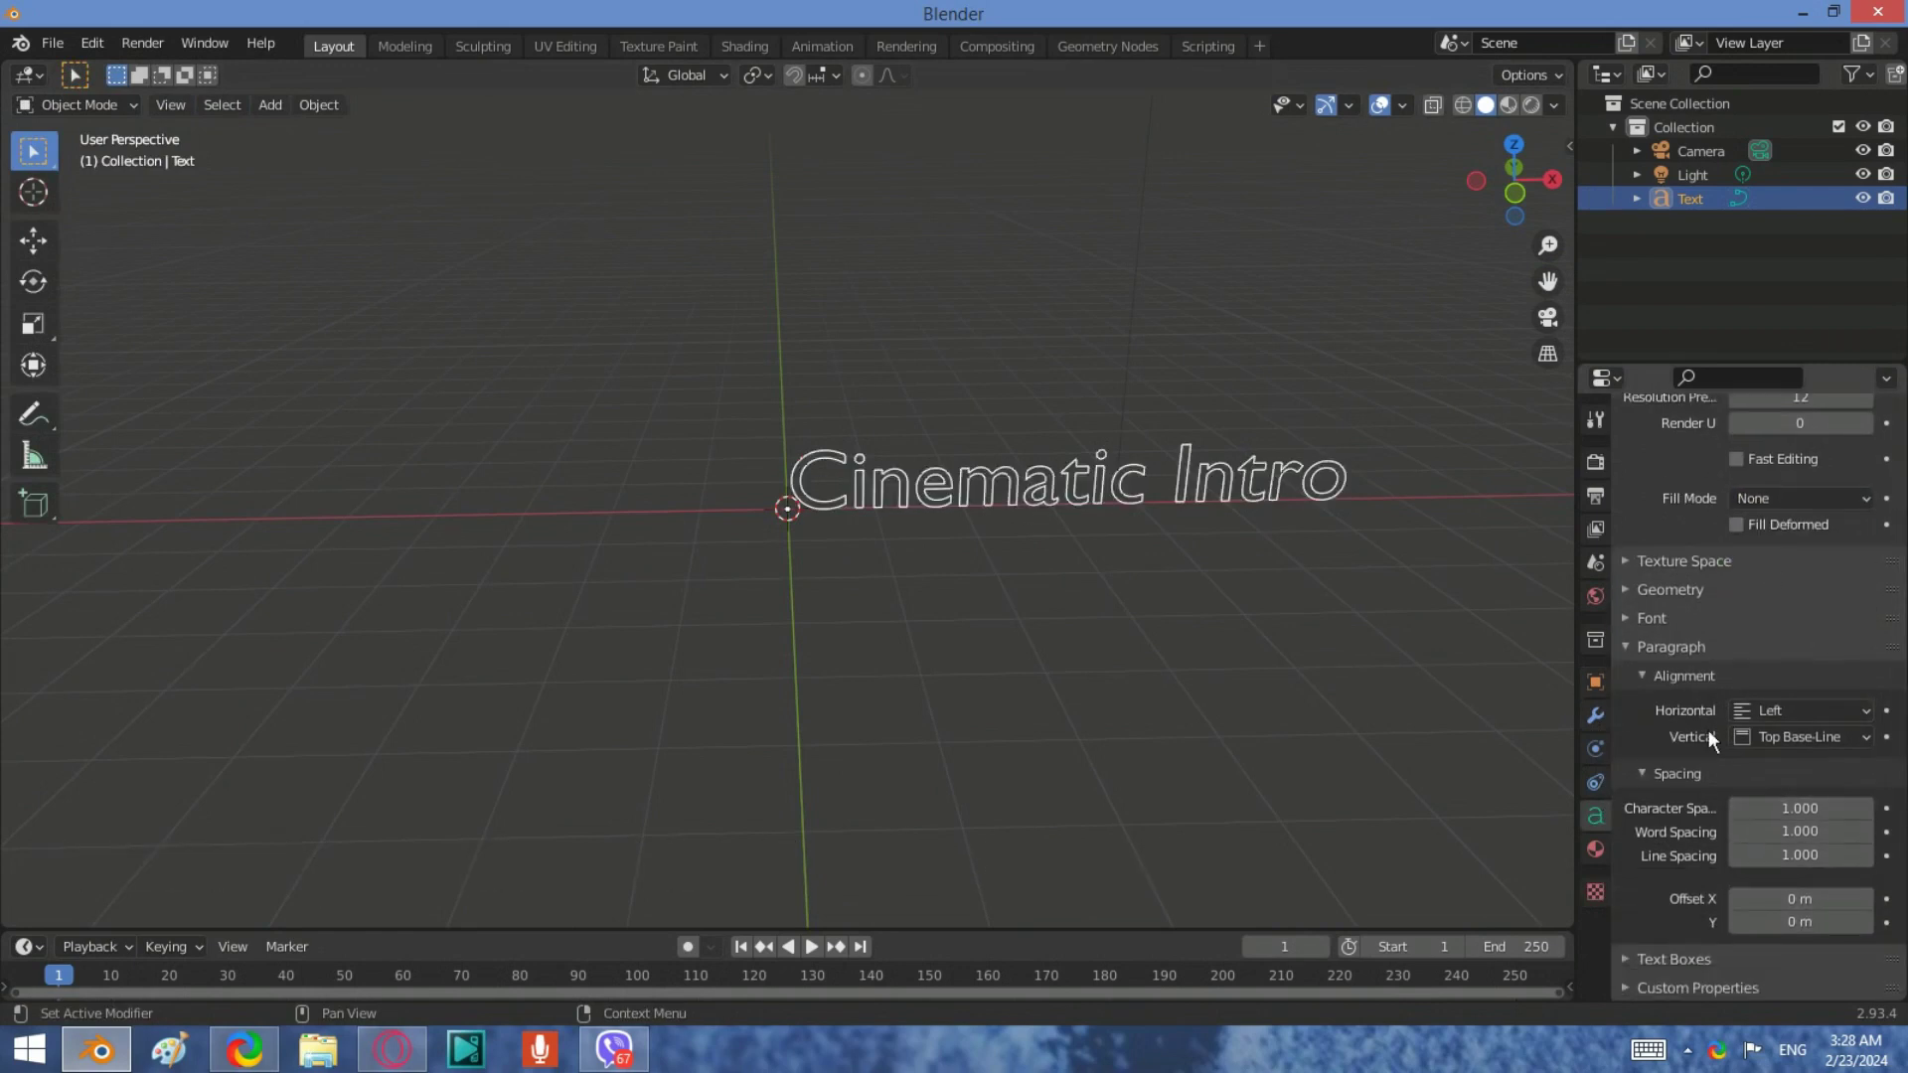
click(1625, 592)
drag(1766, 804, 1803, 804)
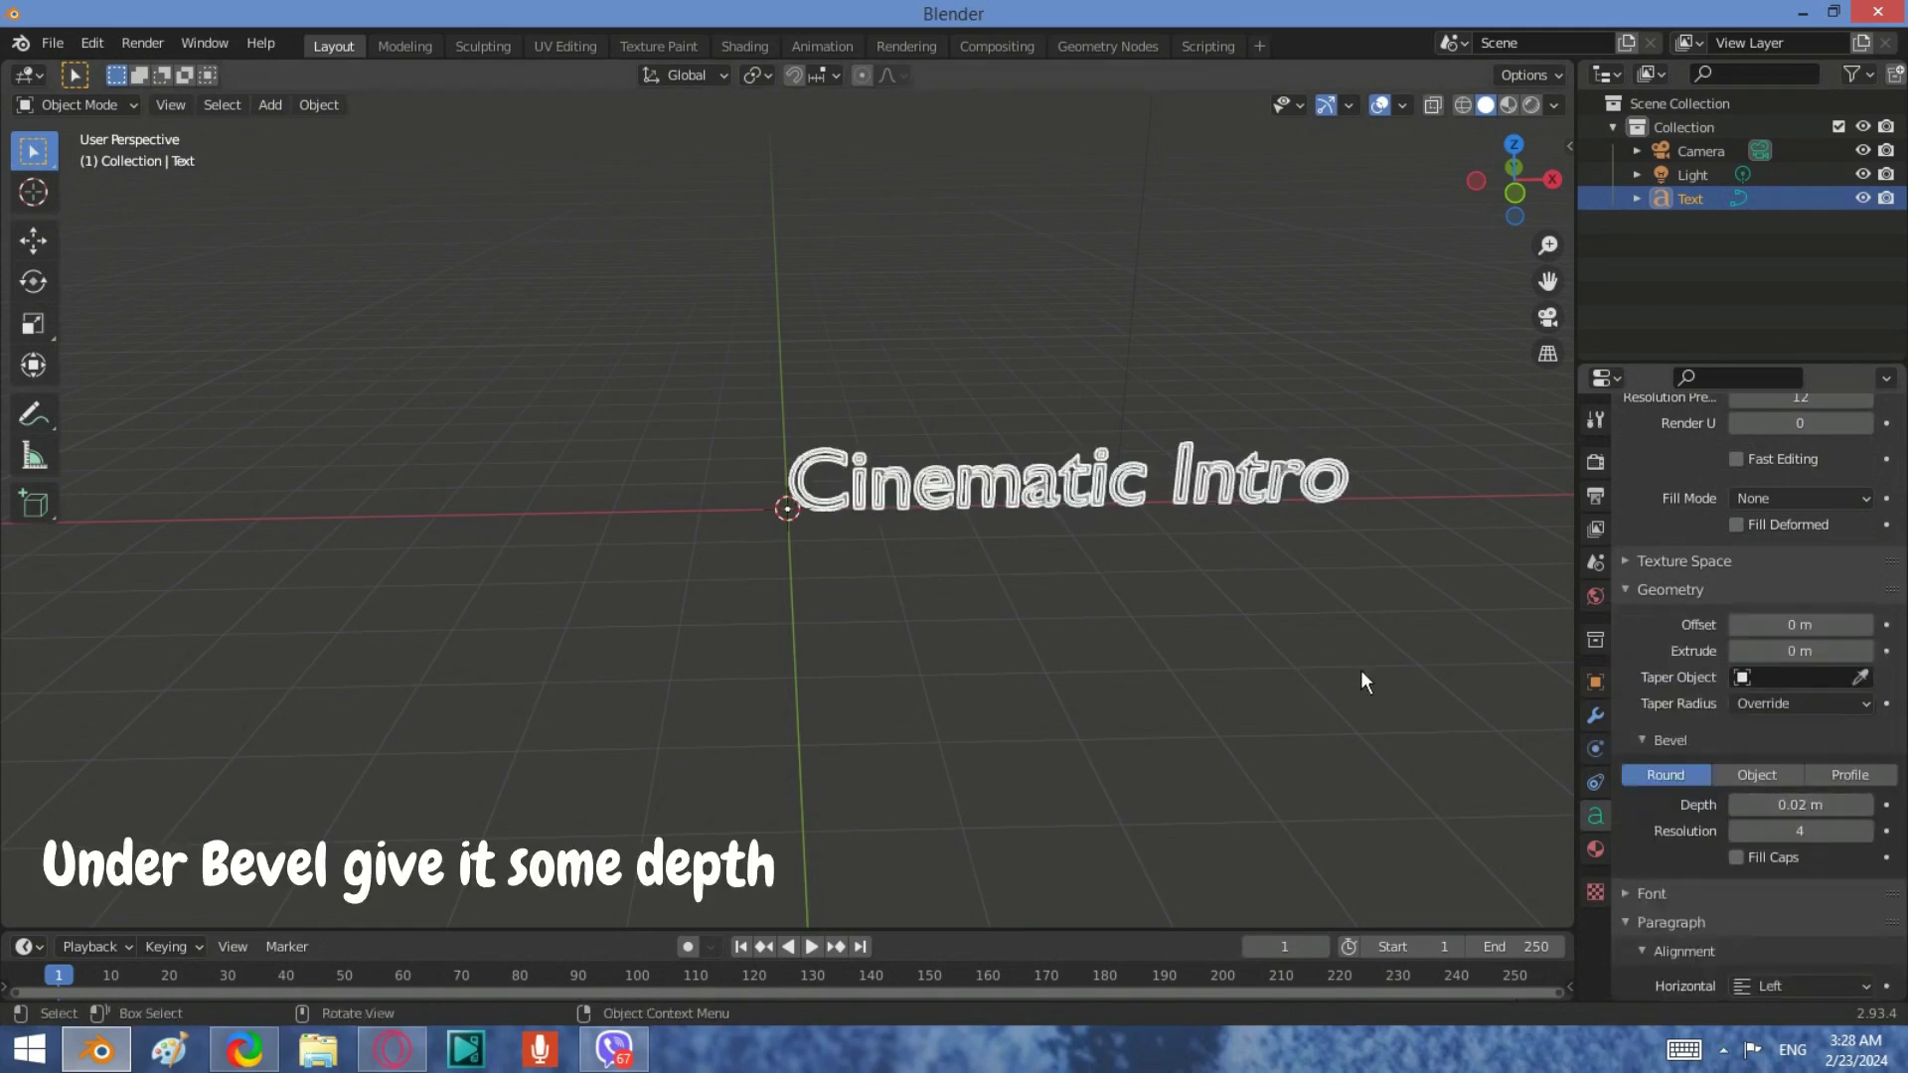
middle_drag(1362, 682, 1132, 487)
scroll(864, 501, down, 4)
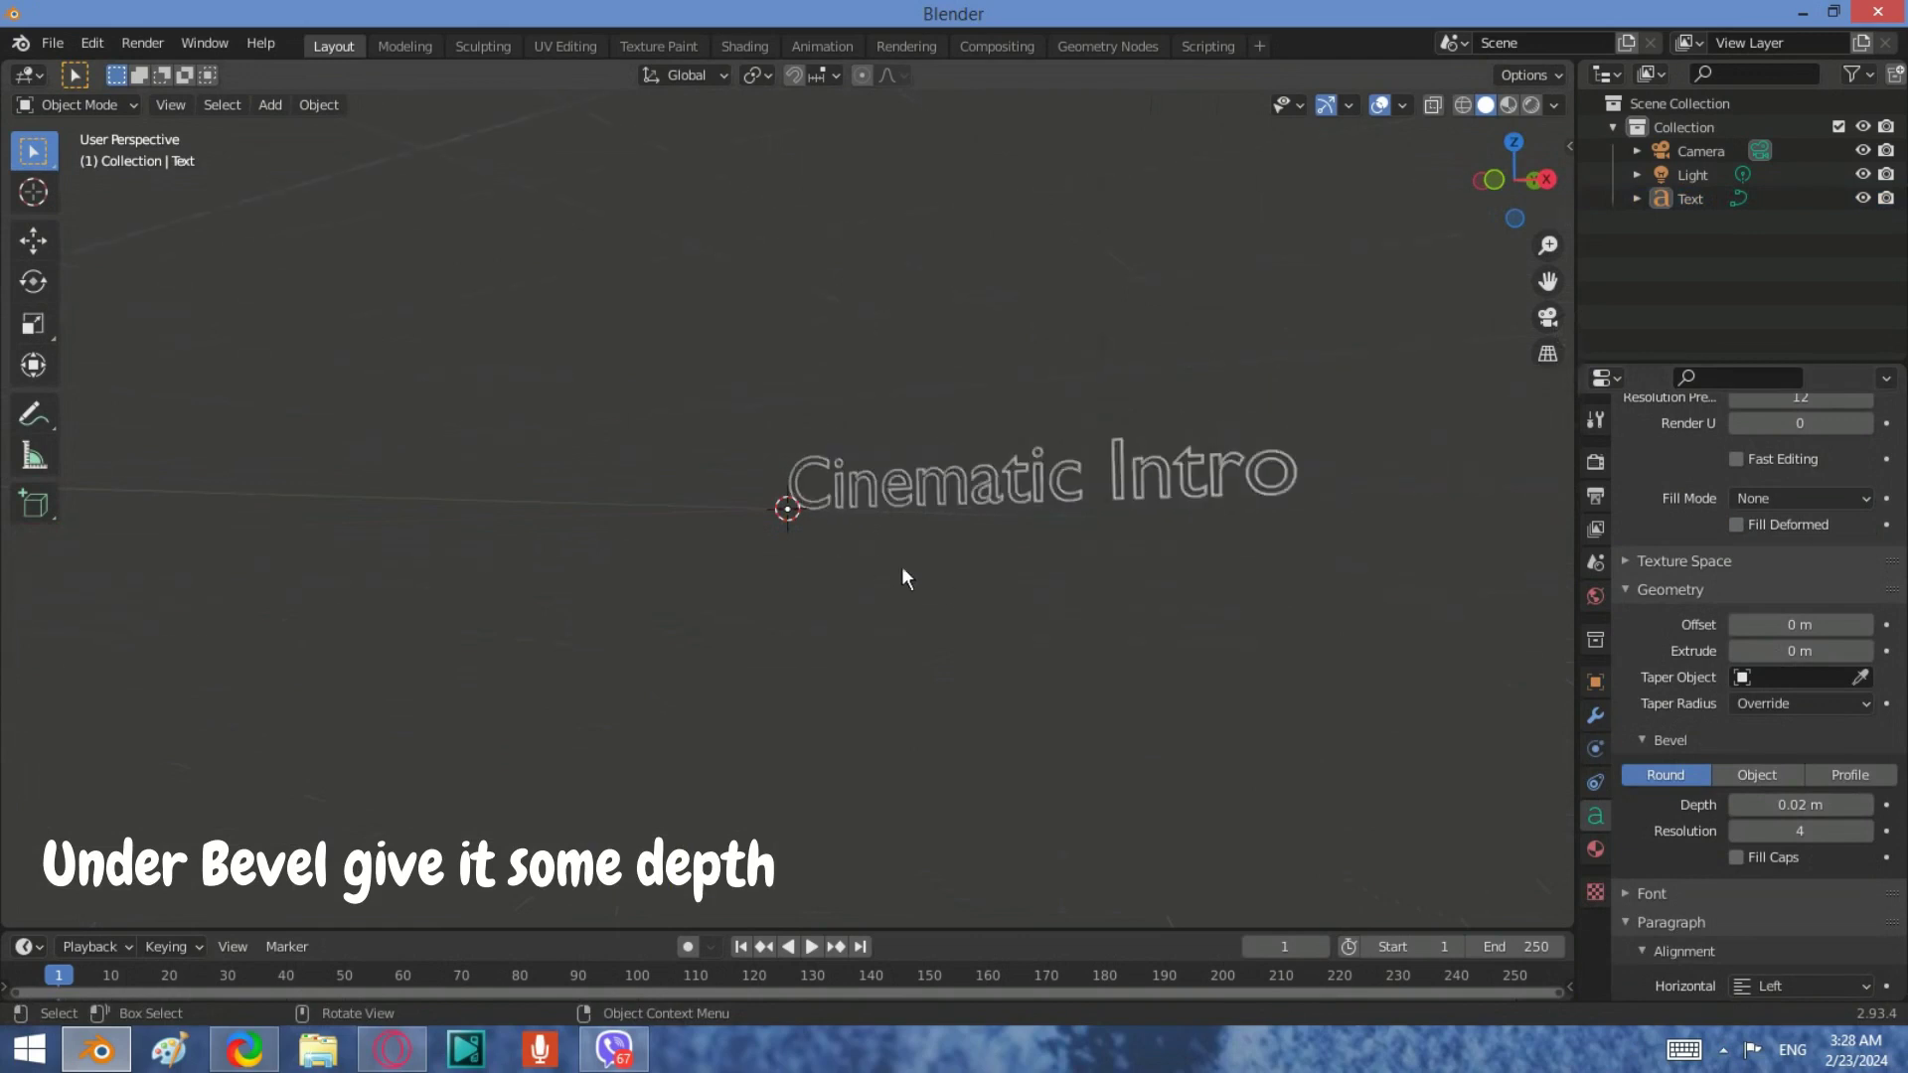
middle_drag(903, 576, 979, 885)
Move the text far out along the Y axis.
click(1722, 1050)
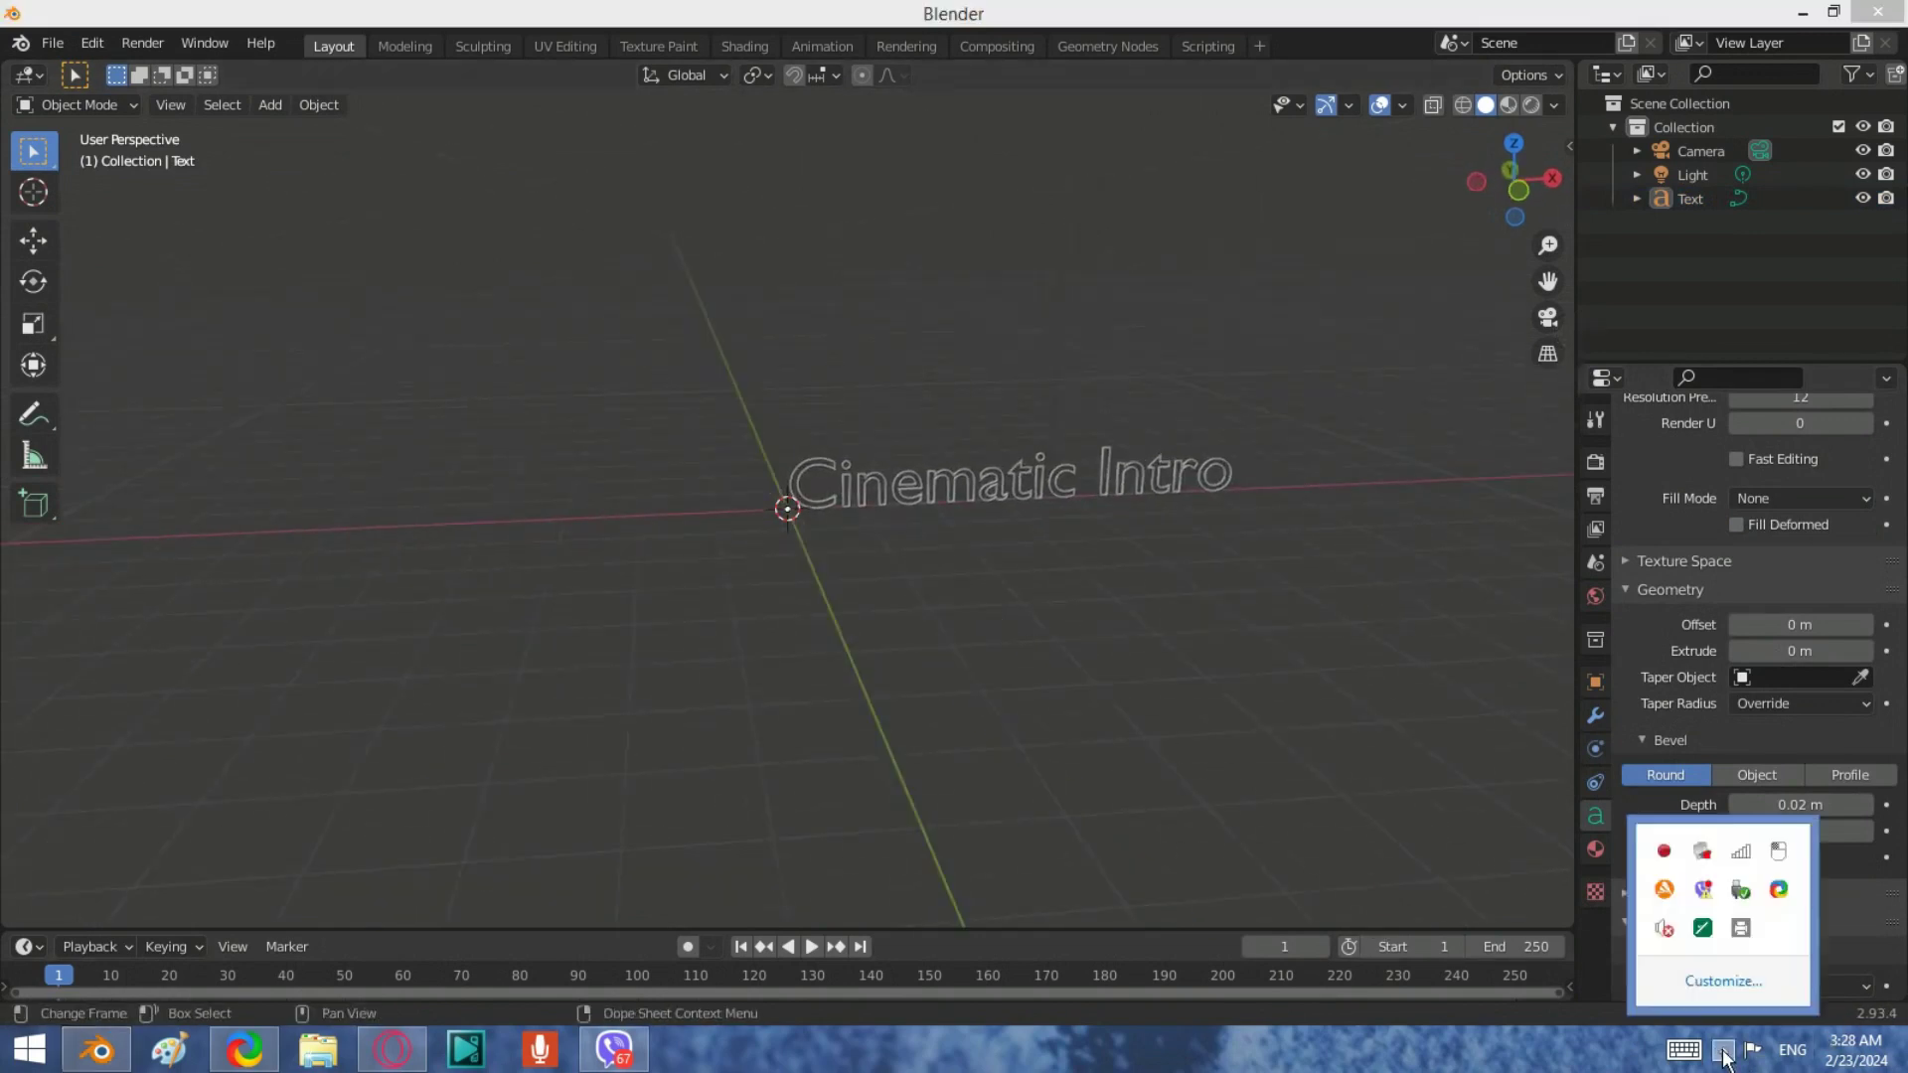
click(1664, 851)
middle_drag(1033, 696, 953, 722)
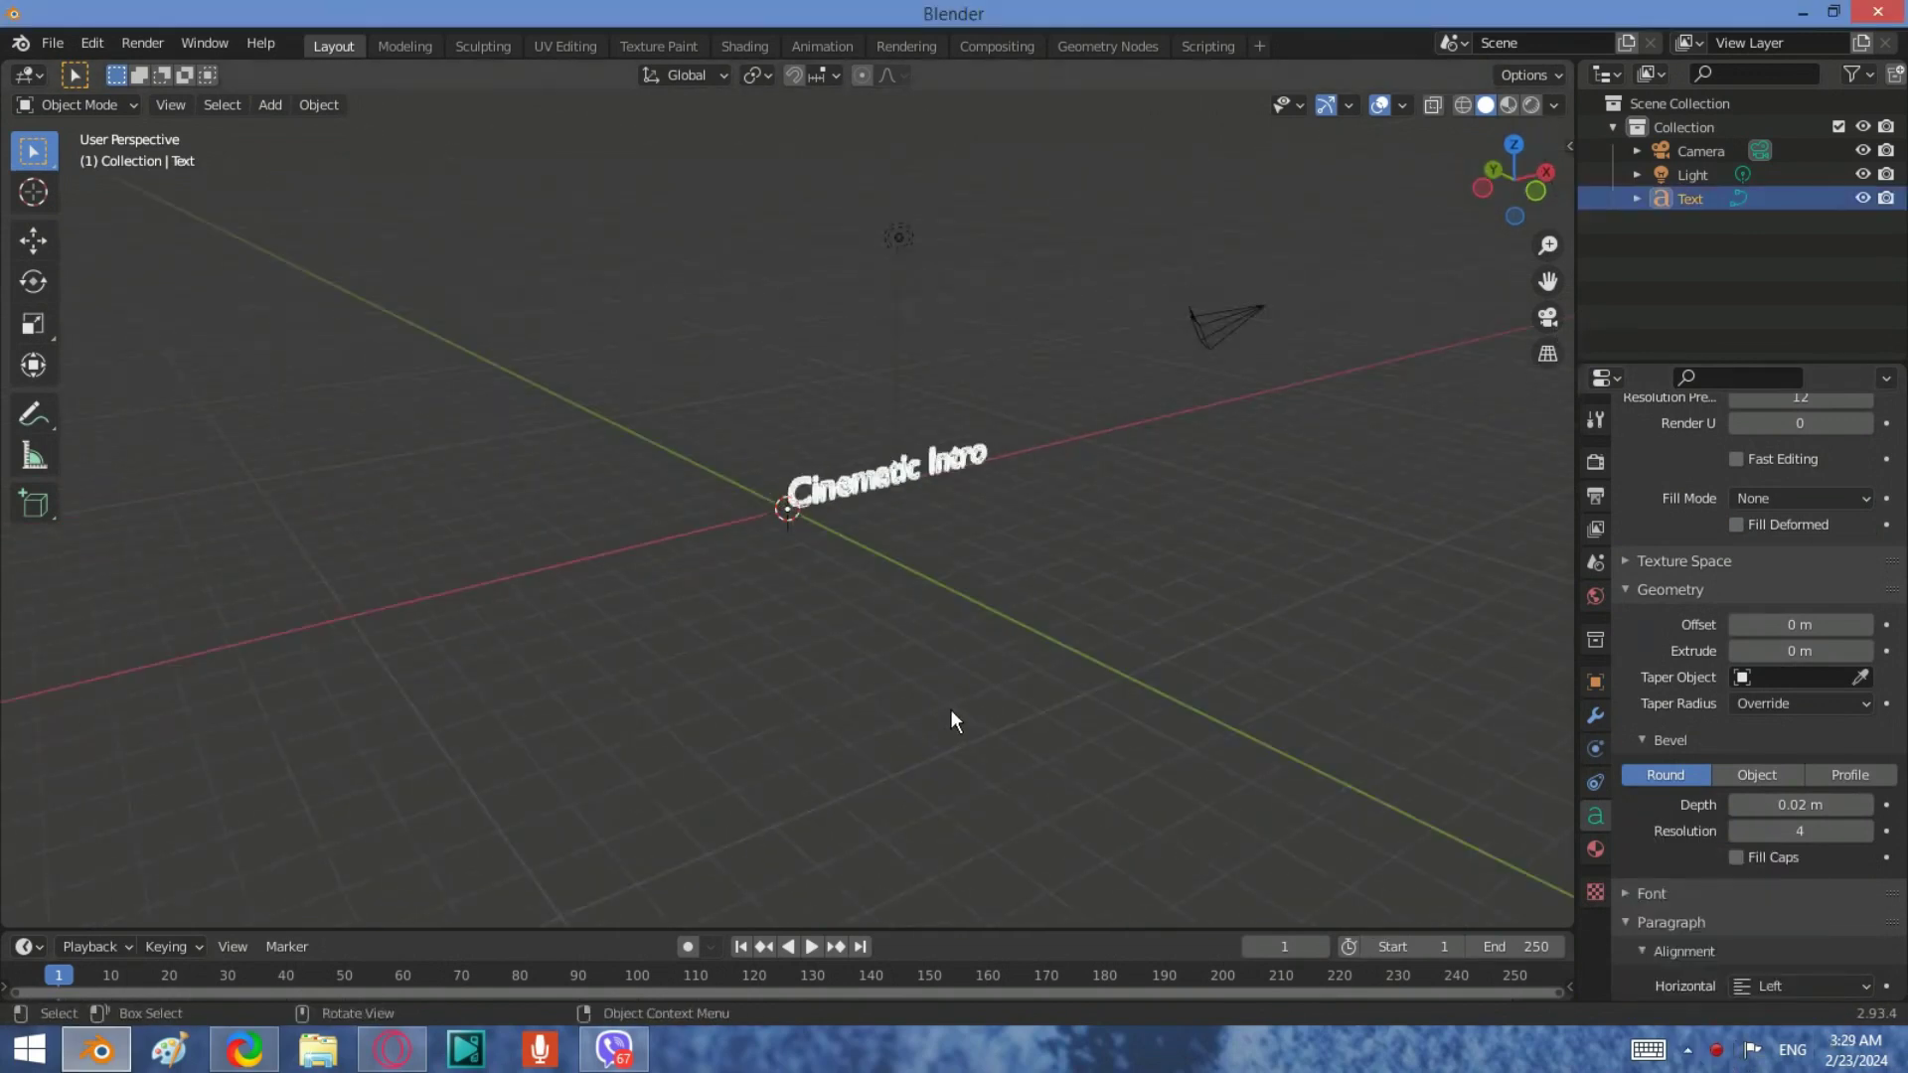
key(g)
key(y)
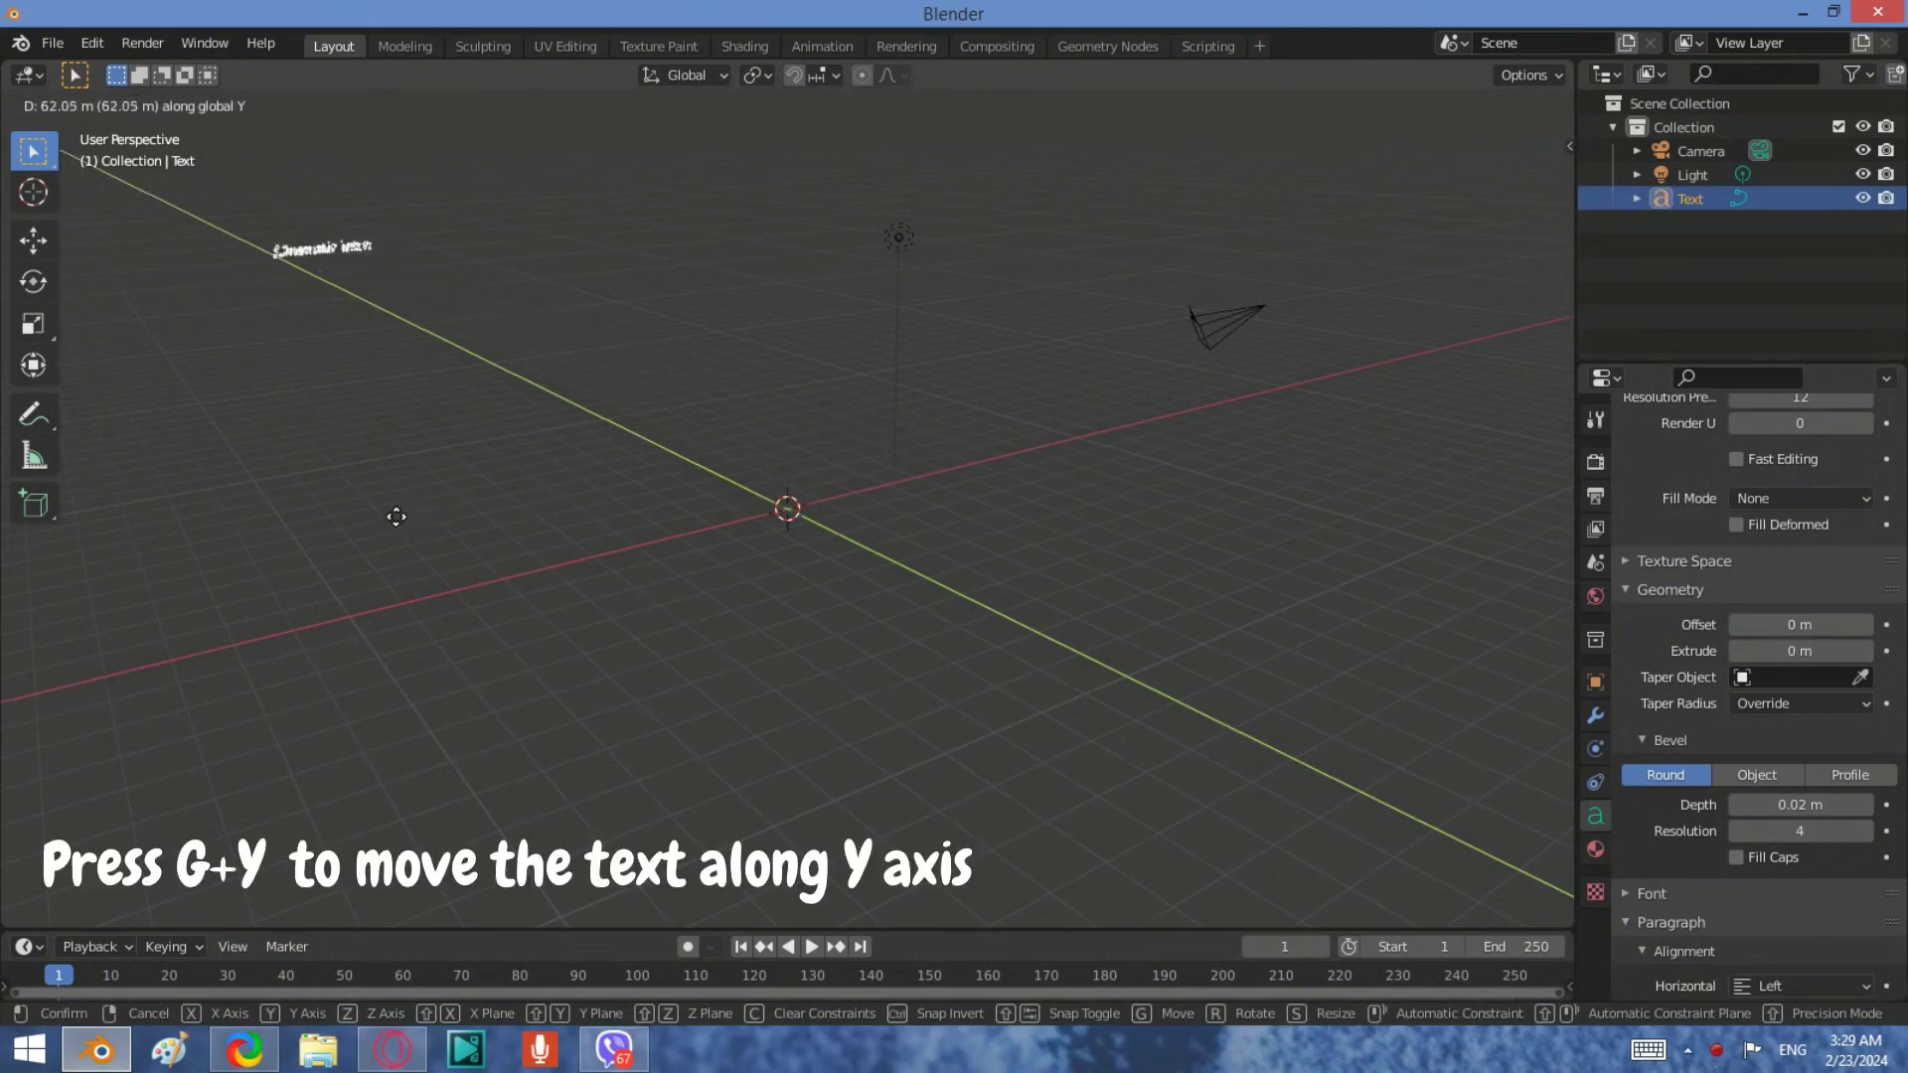
click(339, 512)
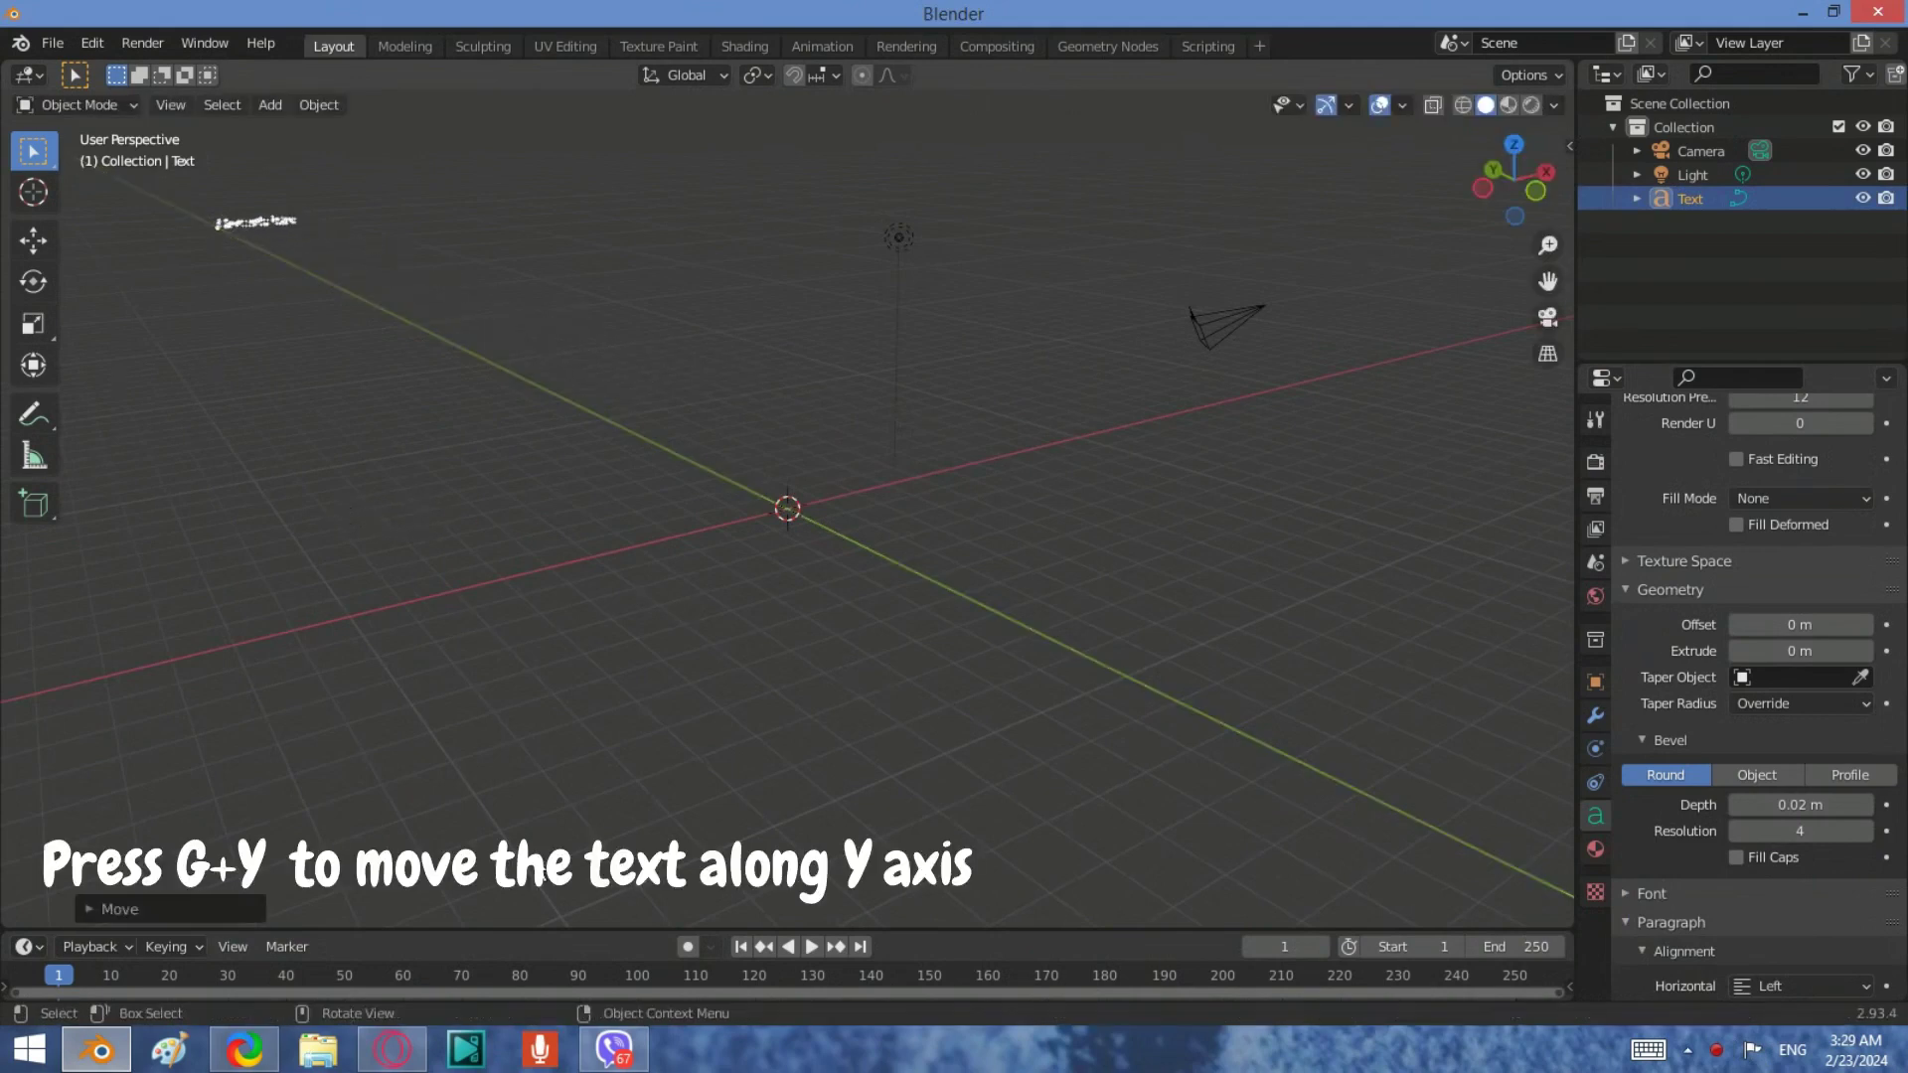
Enlarge the timeline and keyframe the text's location and rotation at frame 0.
drag(490, 931, 490, 681)
click(50, 731)
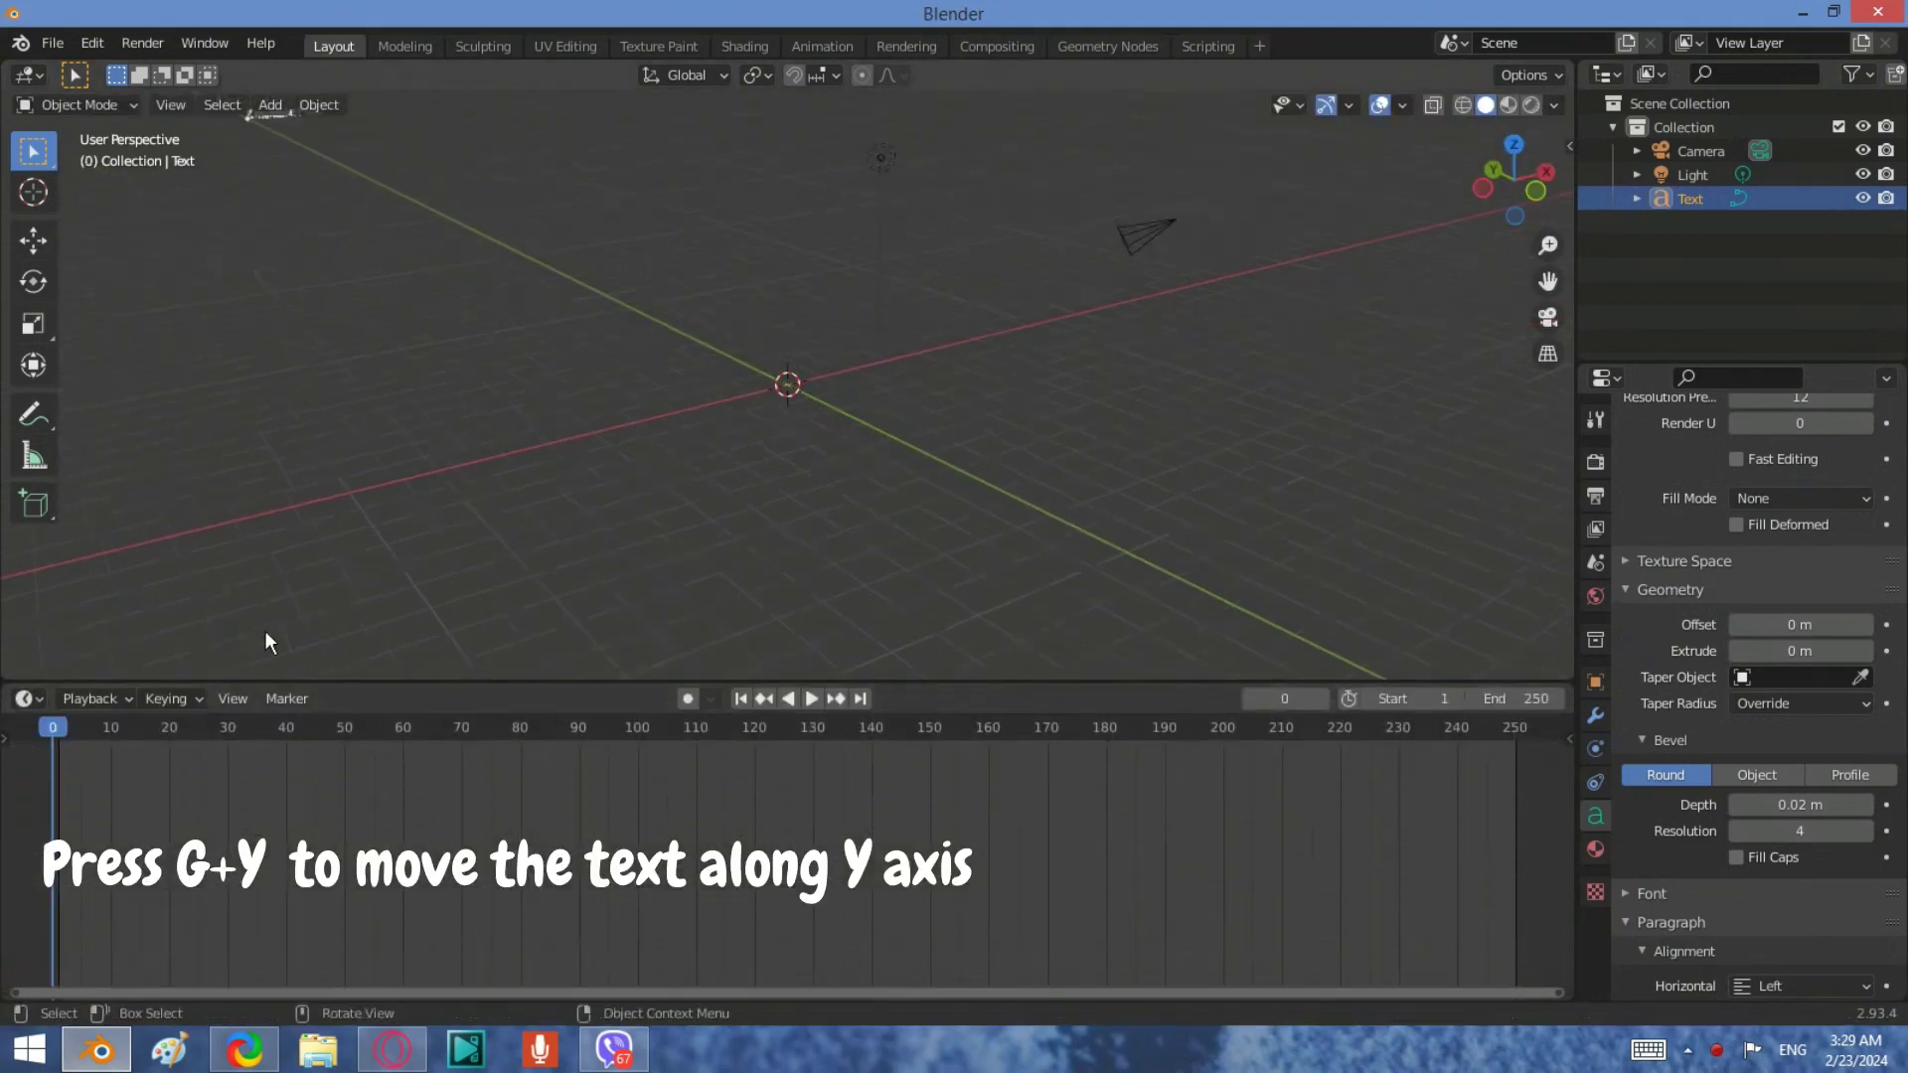
key(i)
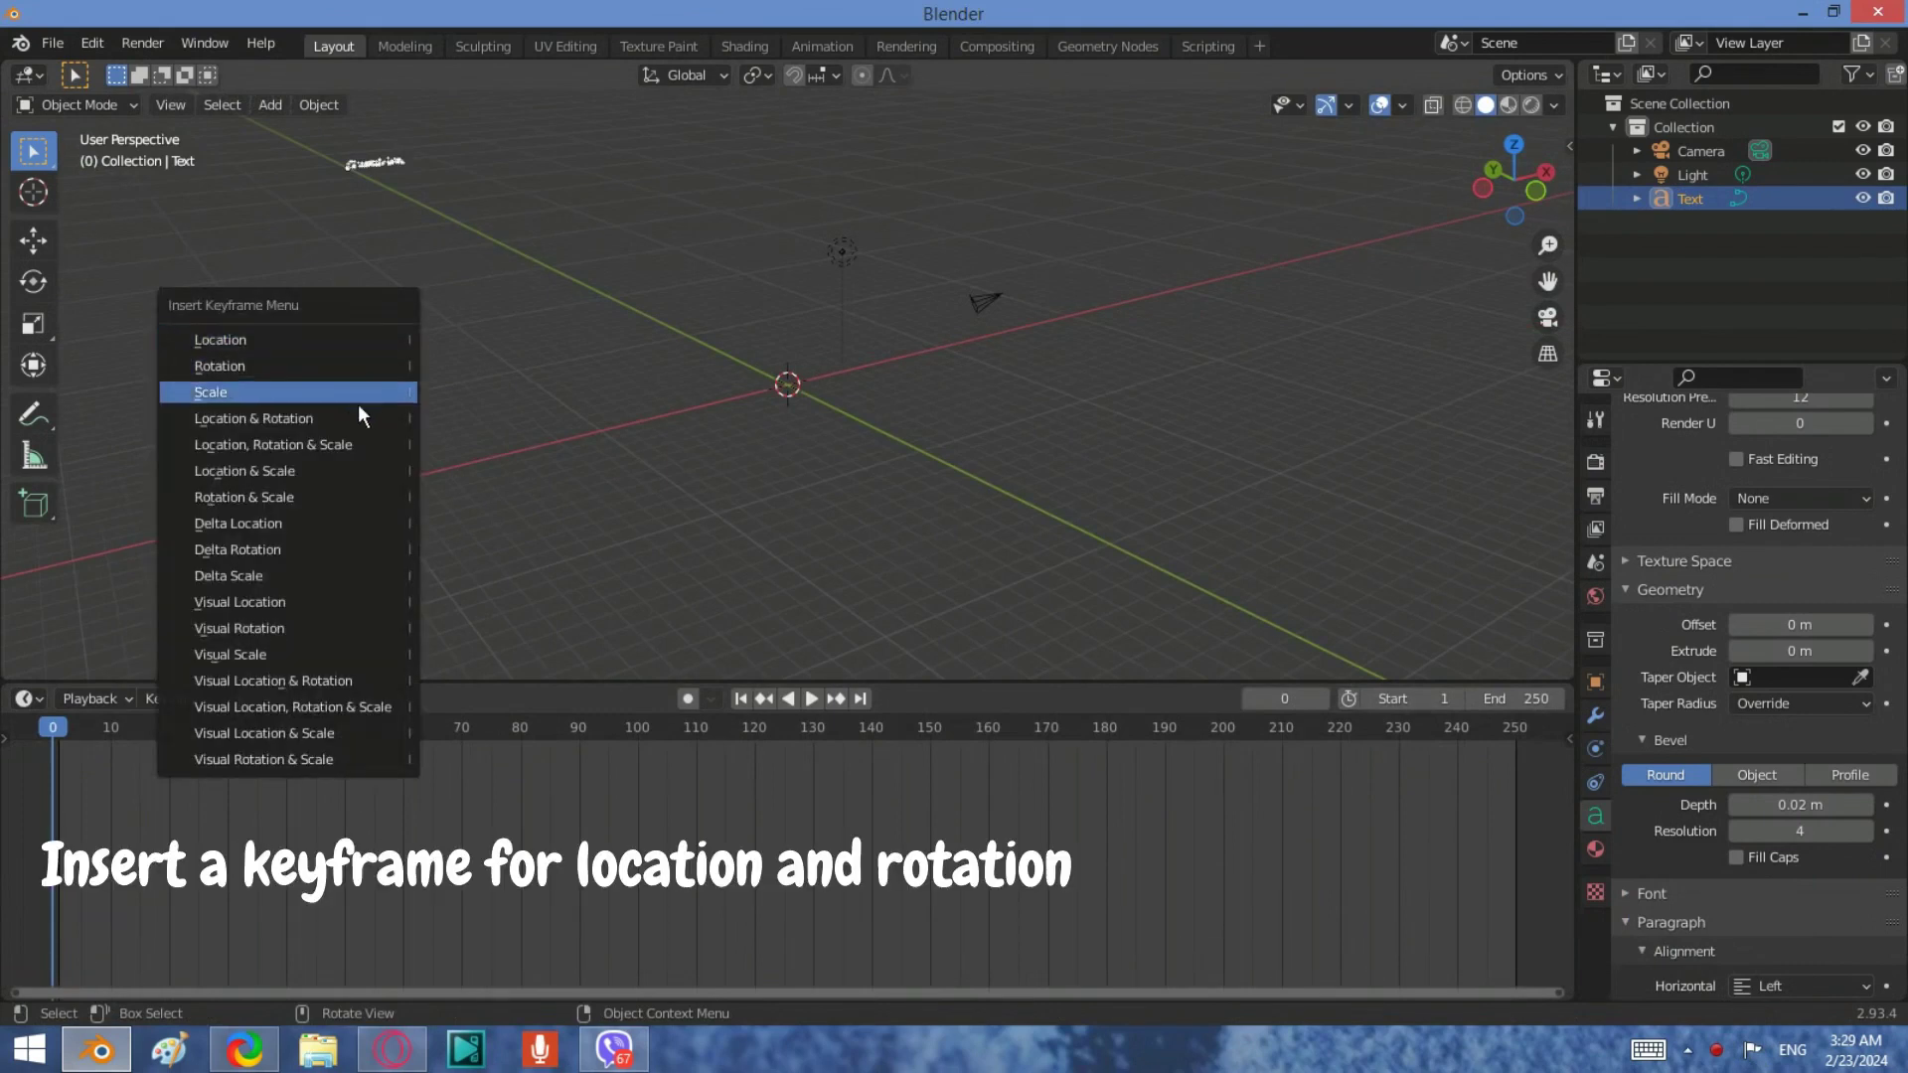
click(356, 417)
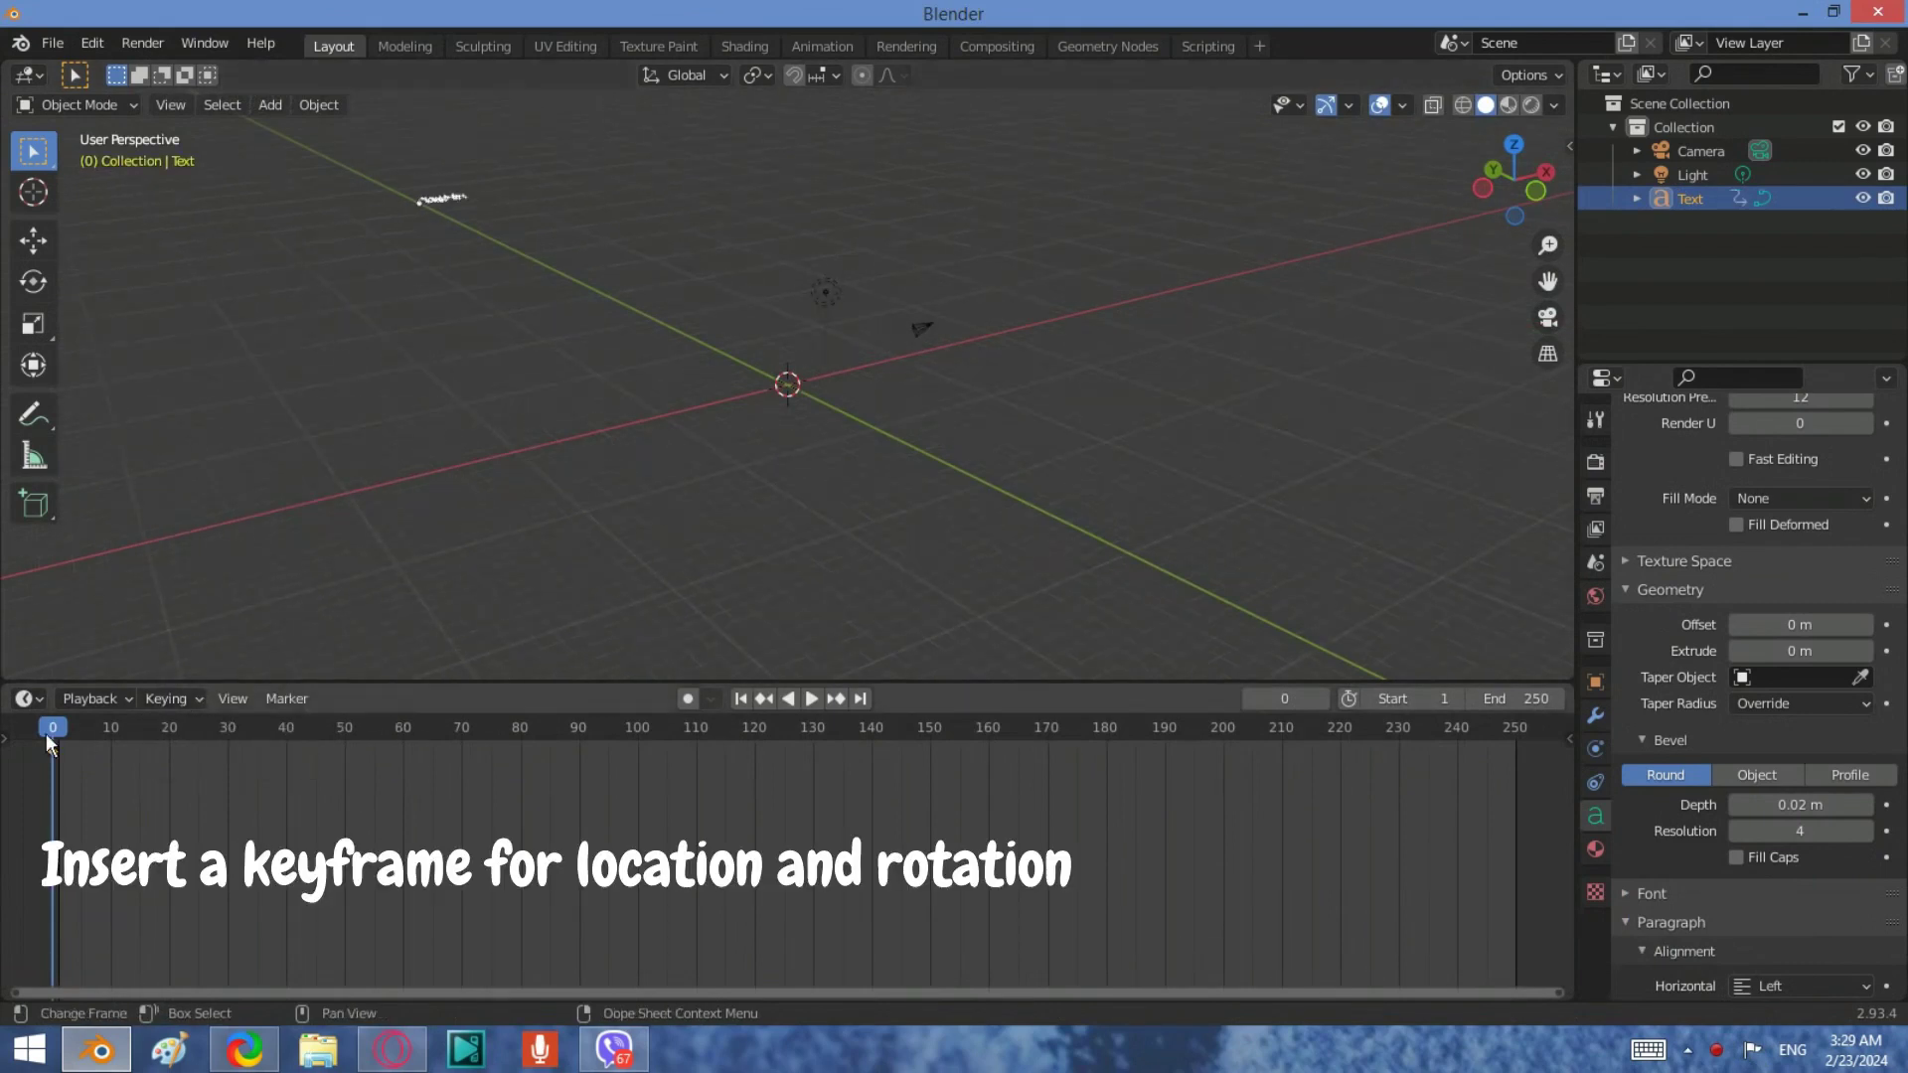
At frame 100, move the text back along Y toward the origin.
click(640, 761)
key(space)
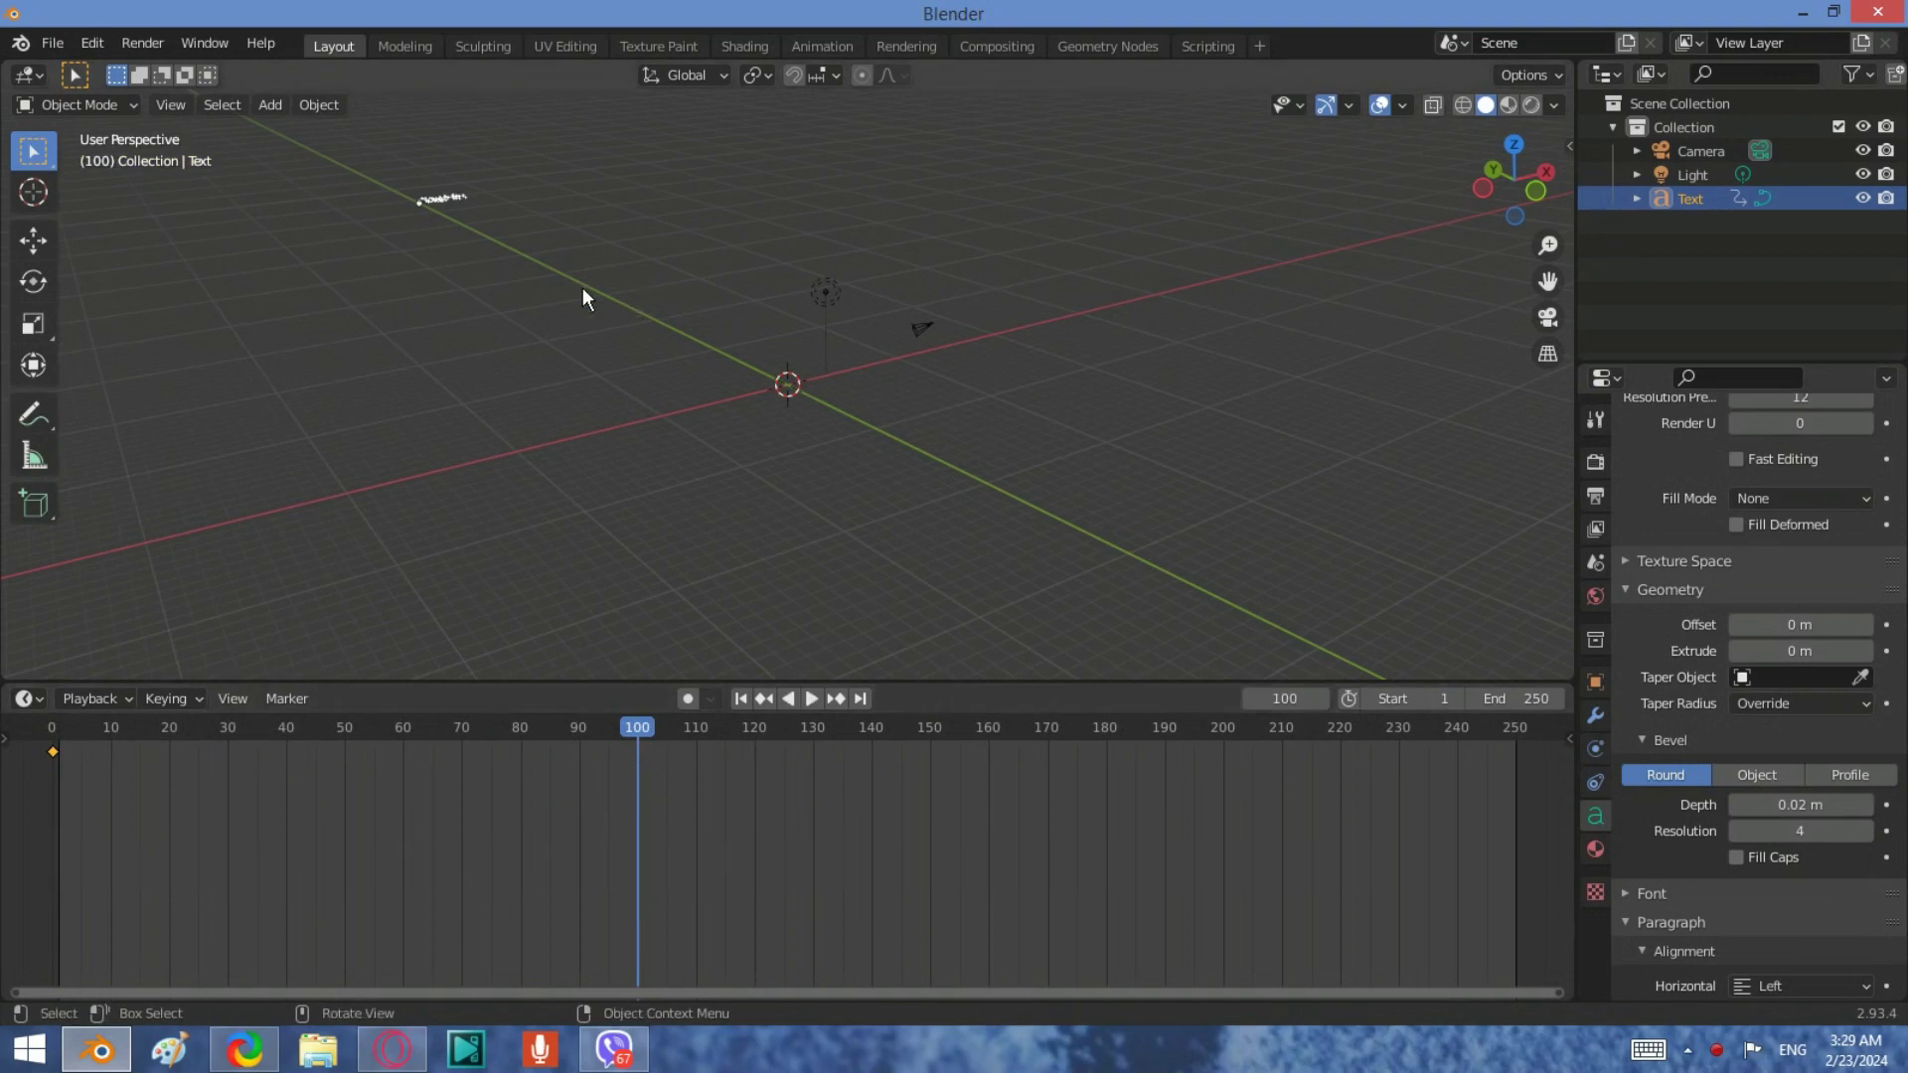
key(g)
key(y)
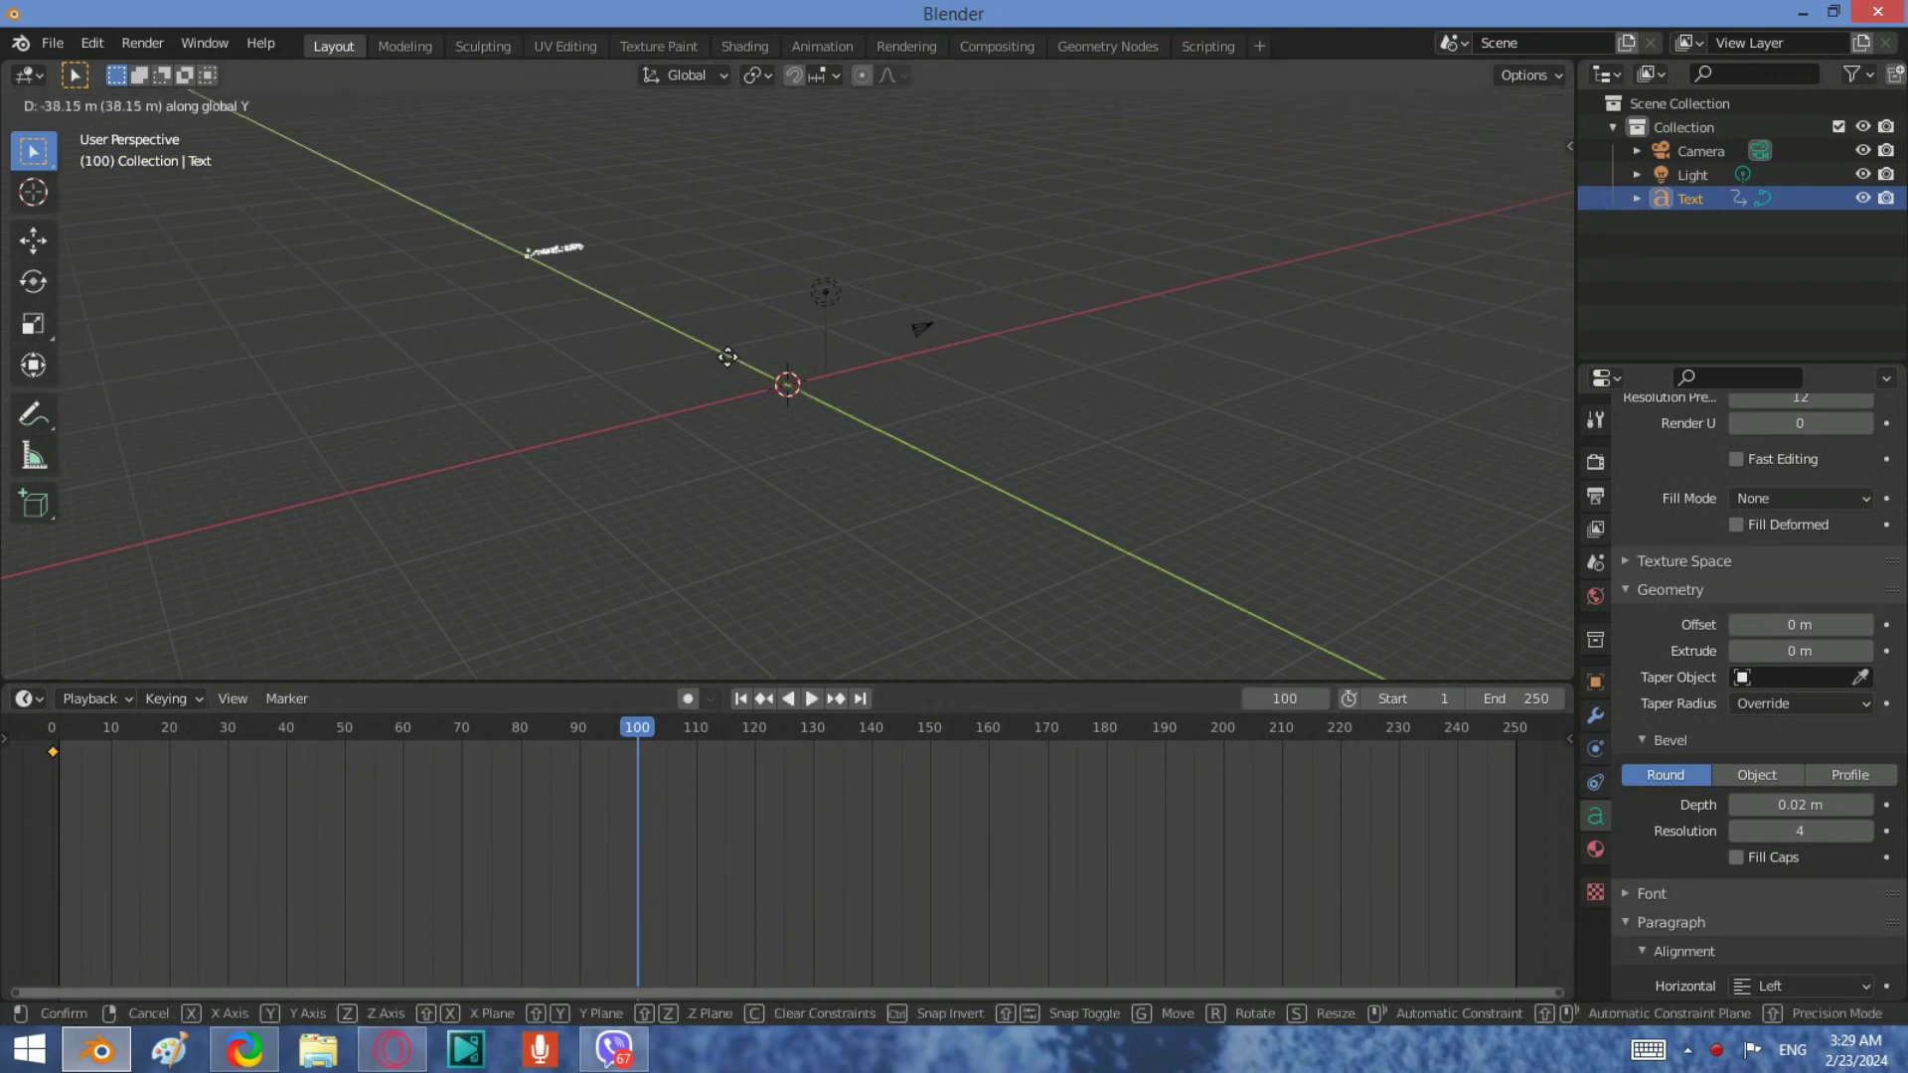
click(899, 481)
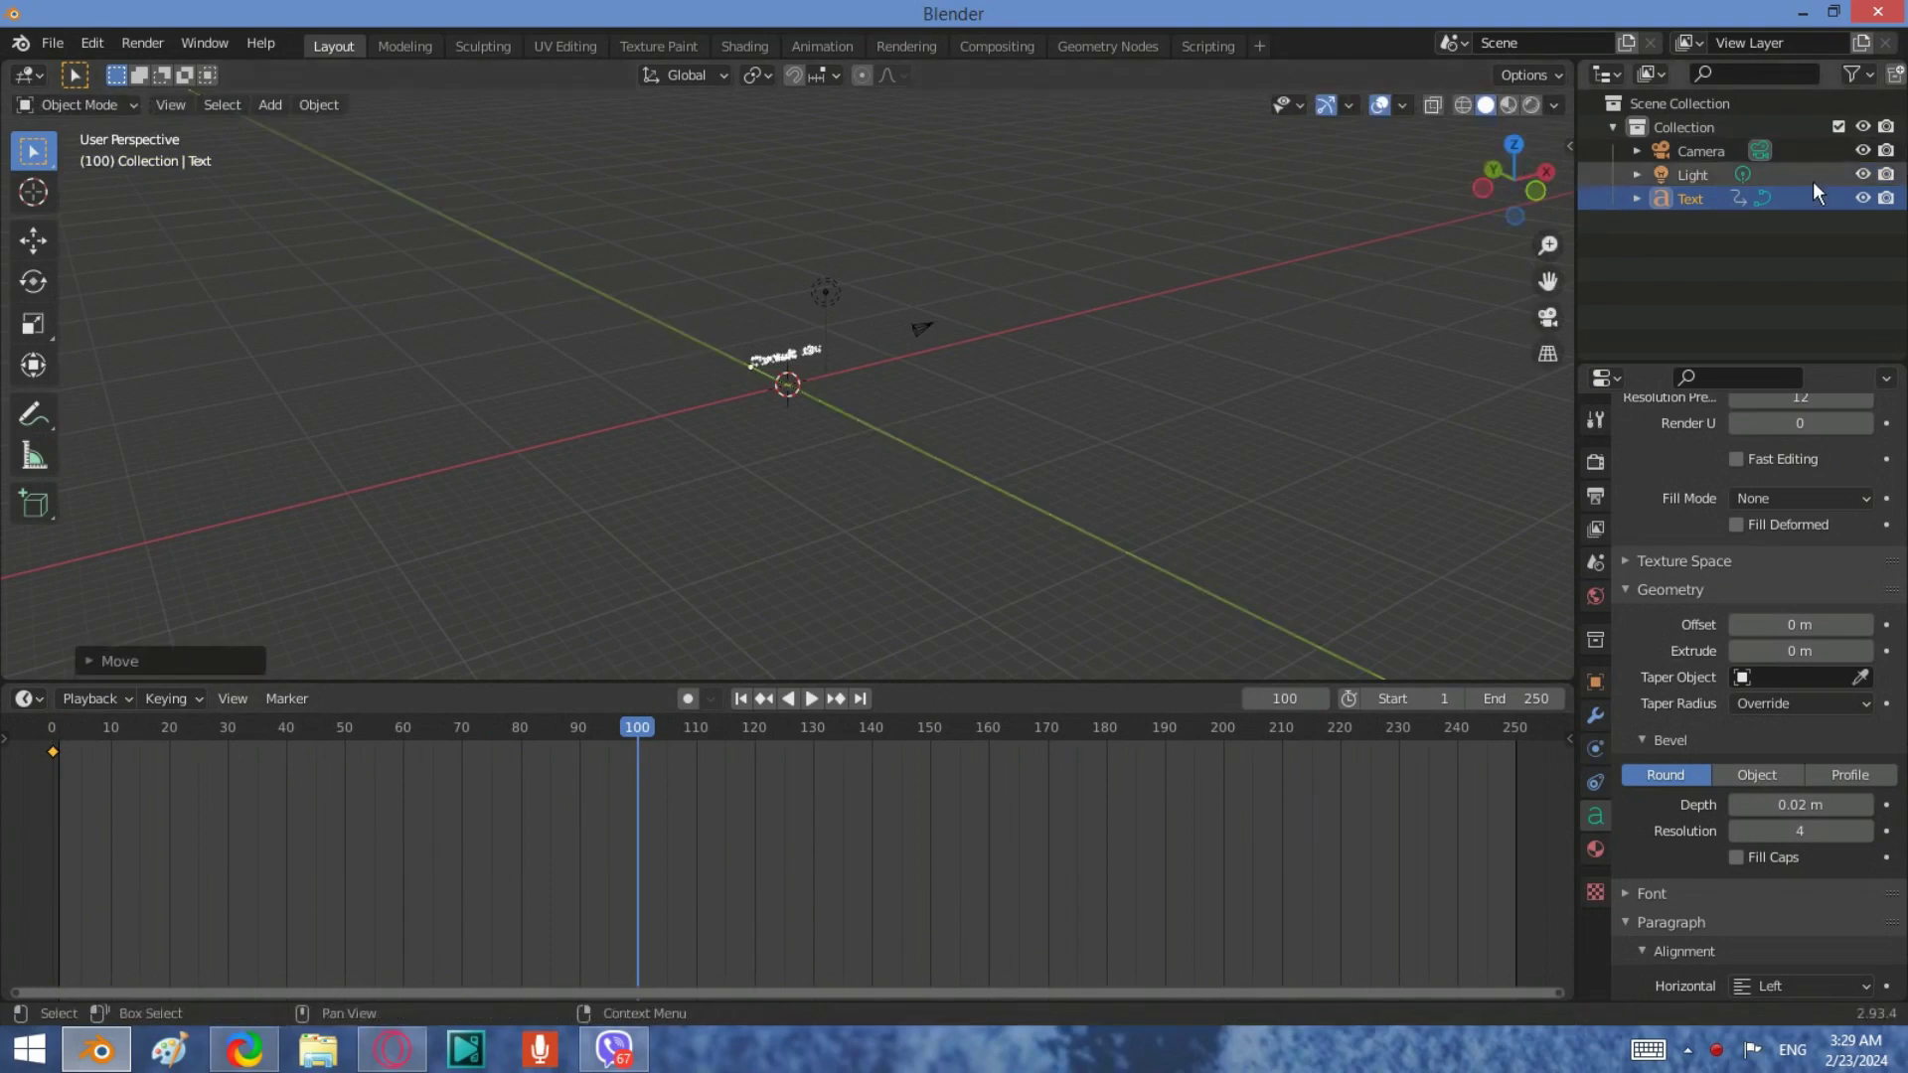
Set X rotation to 3000° with Y rotation 0°, and keyframe location and rotation at frame 100.
click(1568, 146)
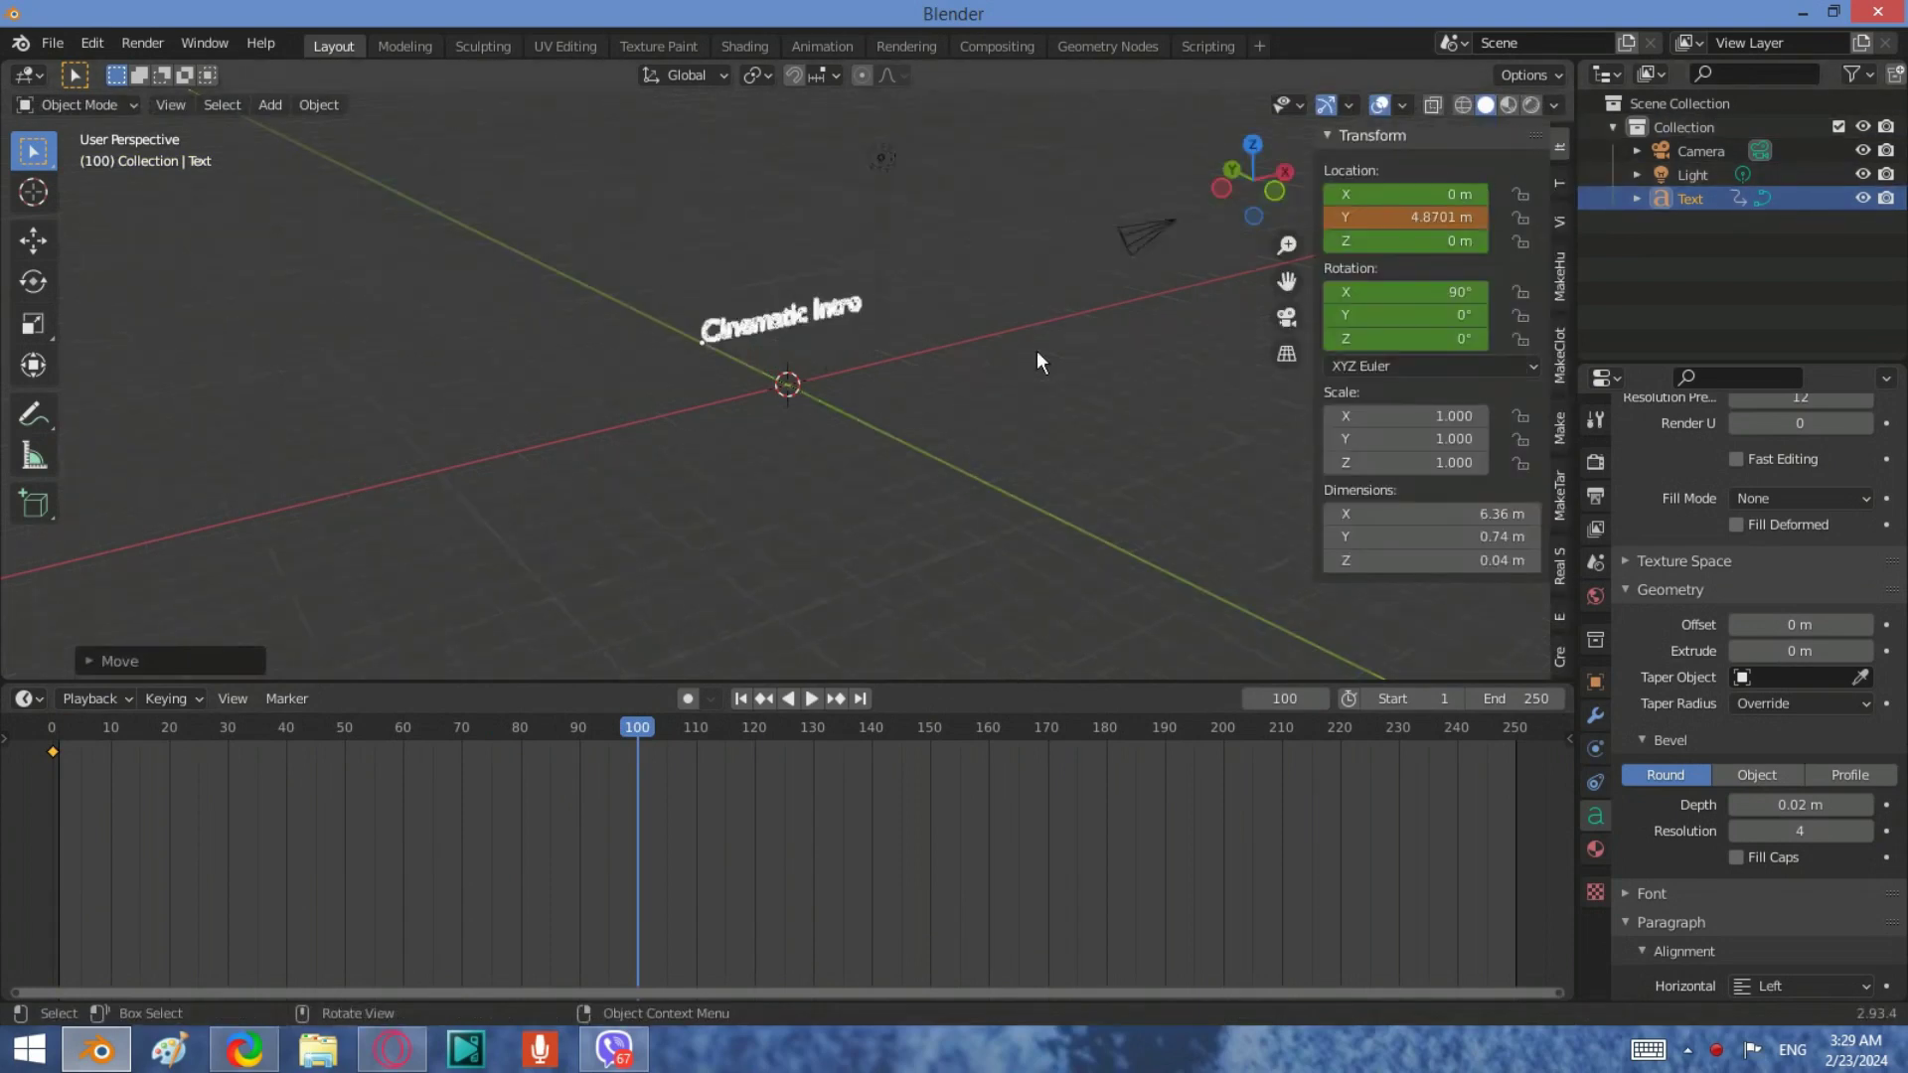
drag(1411, 315, 1431, 315)
click(1438, 315)
text(1d)
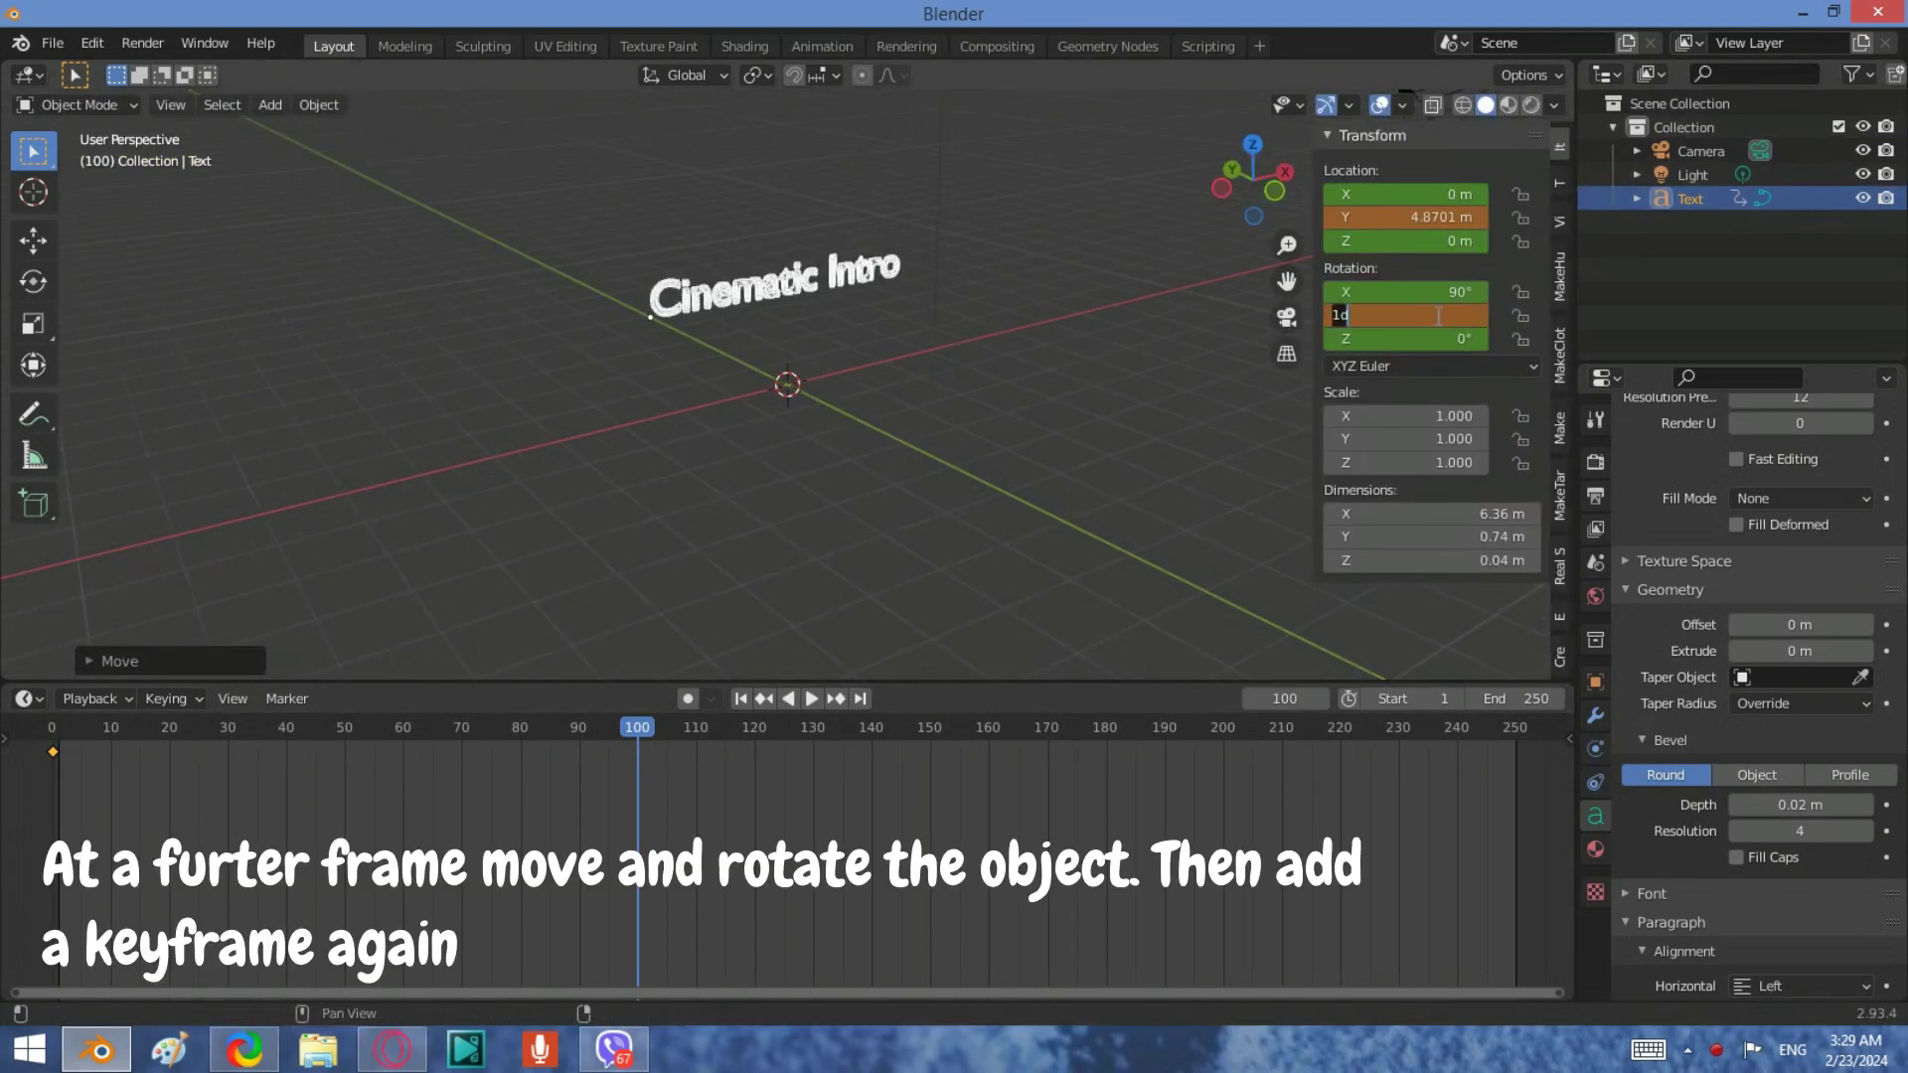
key(Return)
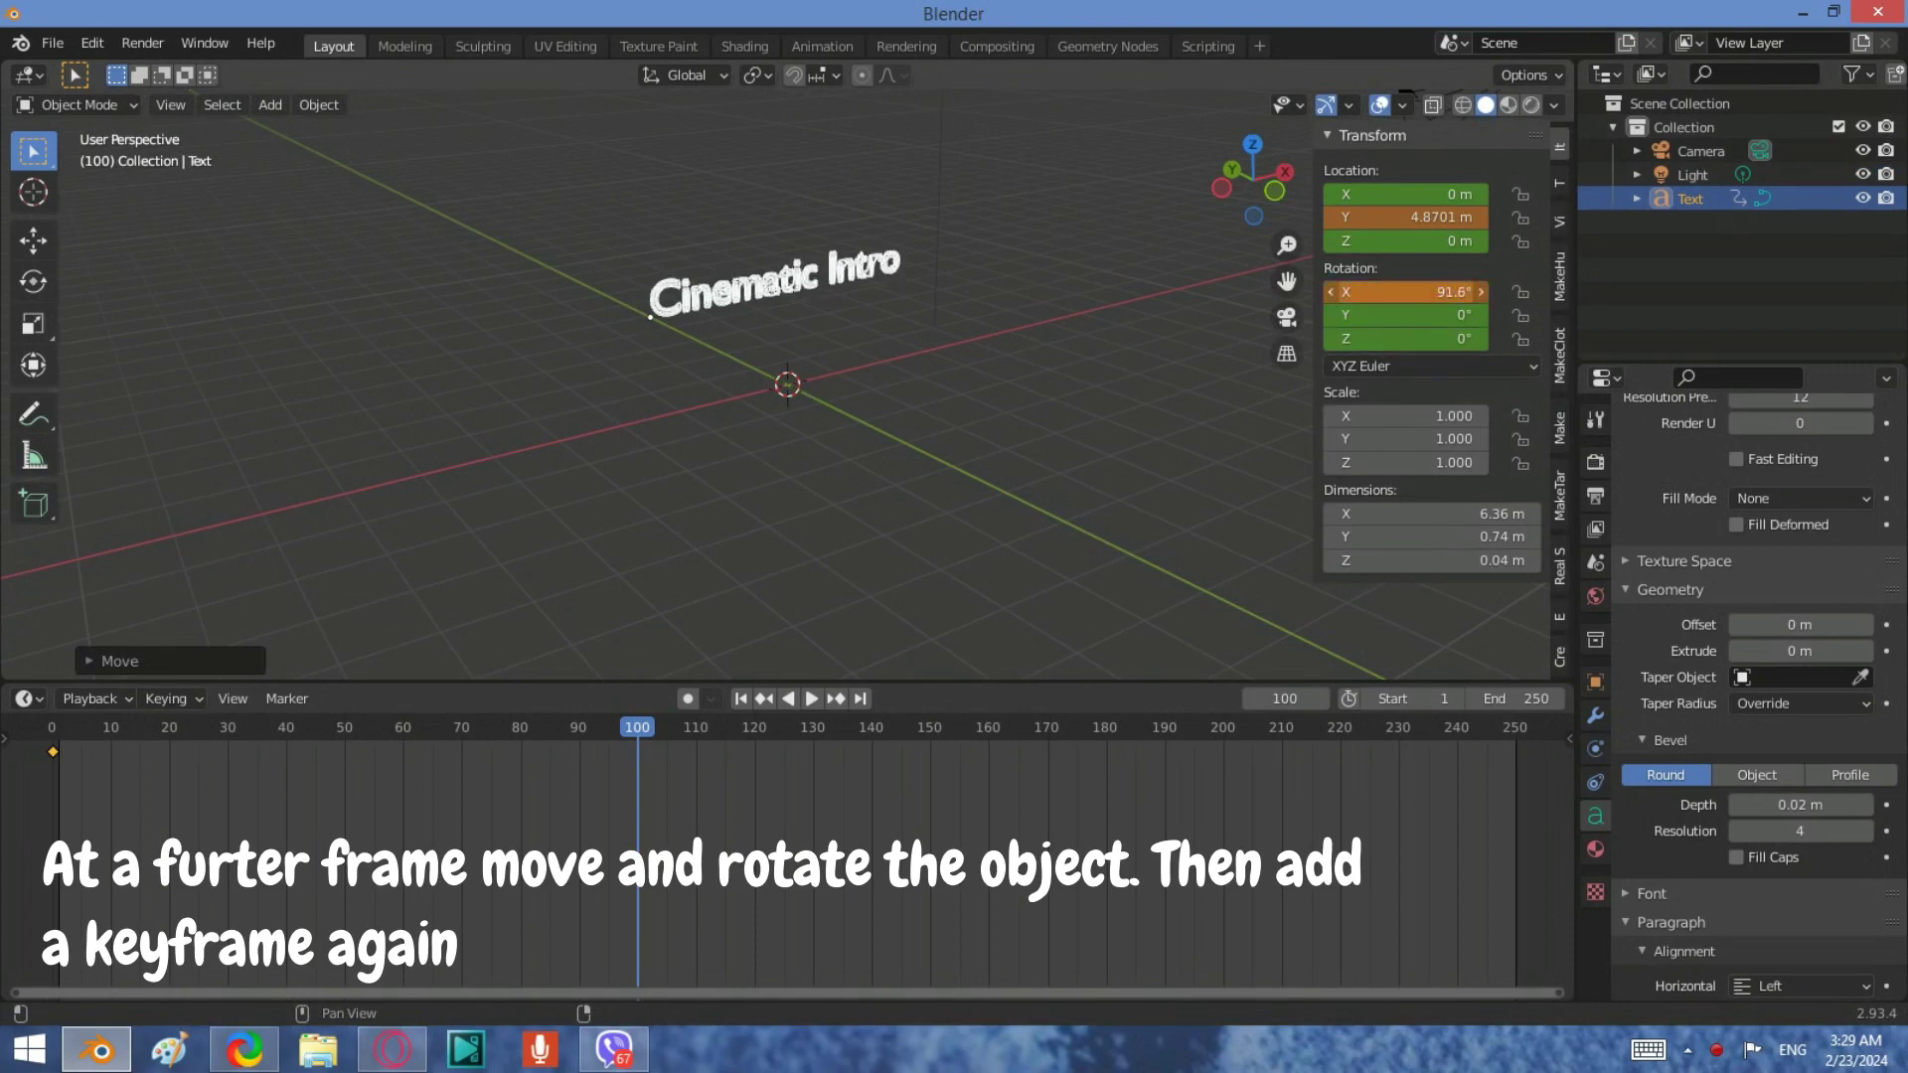
drag(1410, 291, 1451, 288)
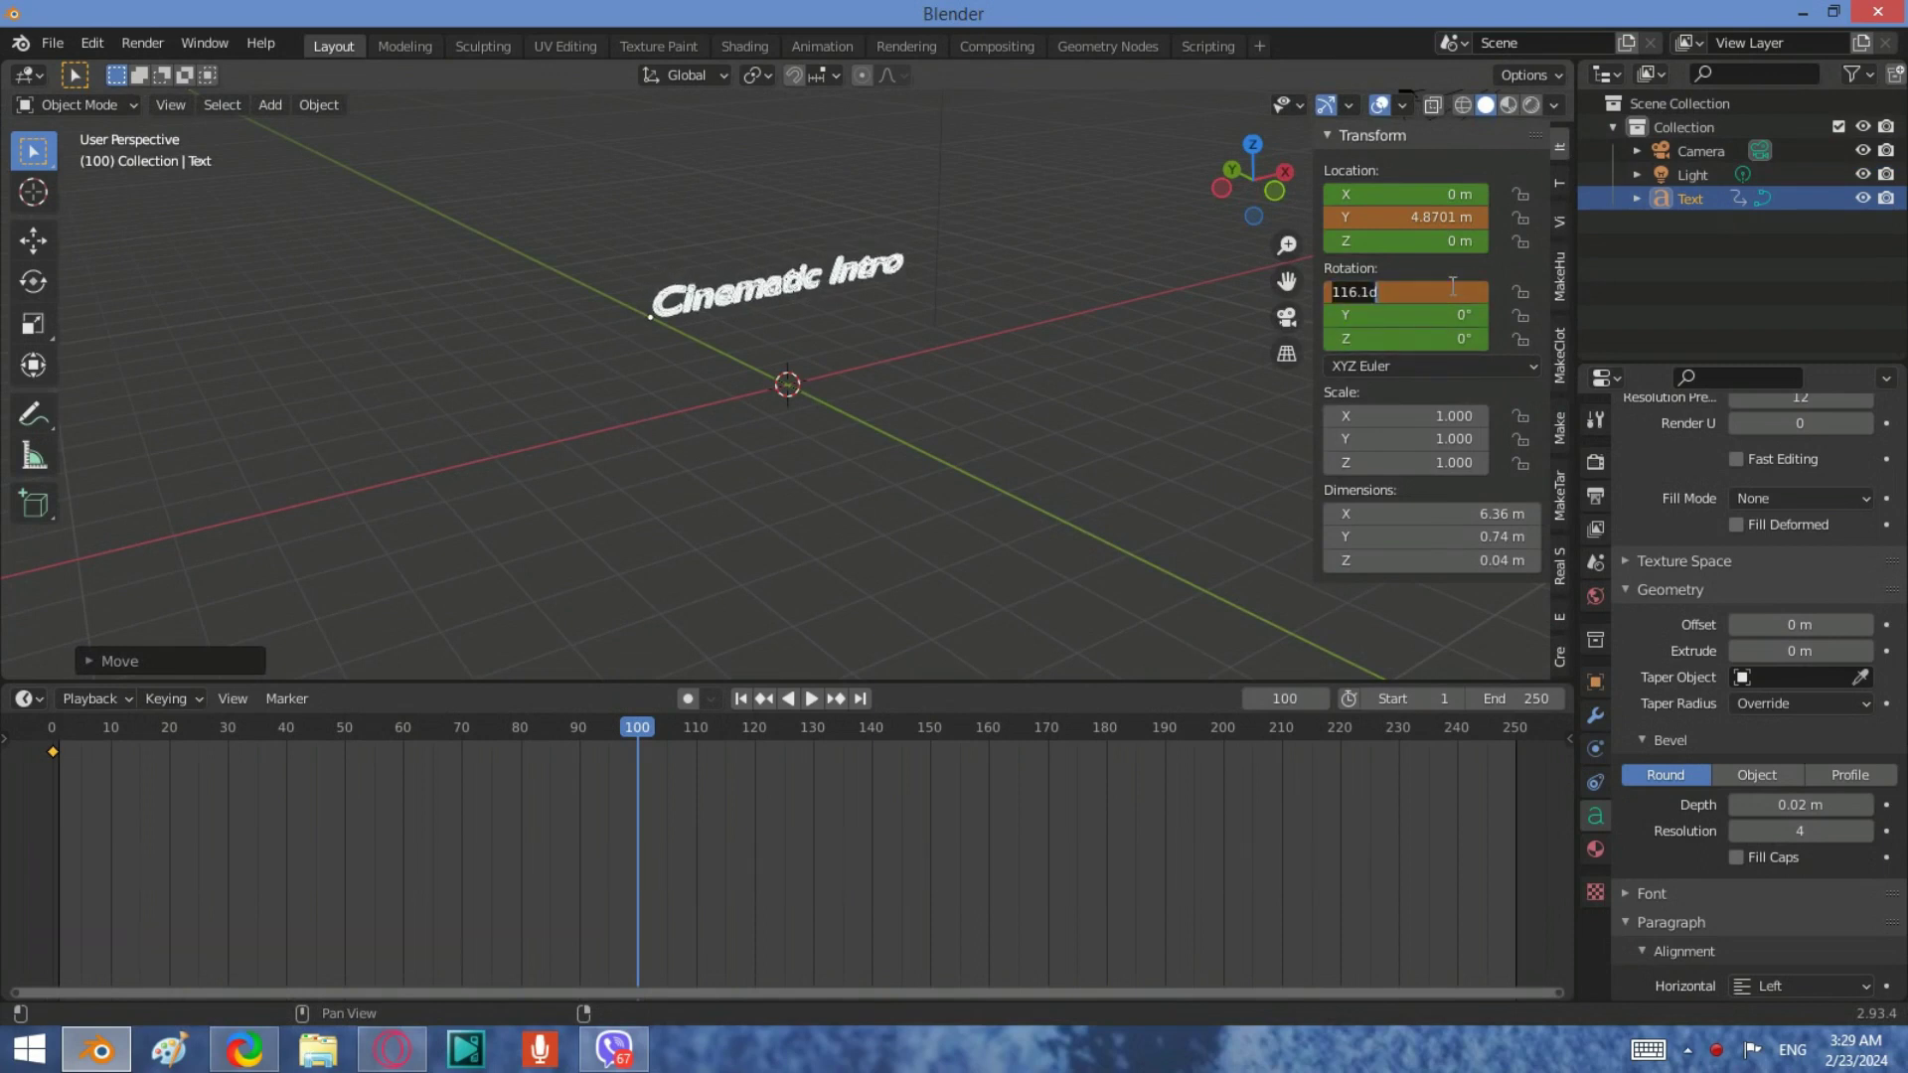
text(3000)
key(Return)
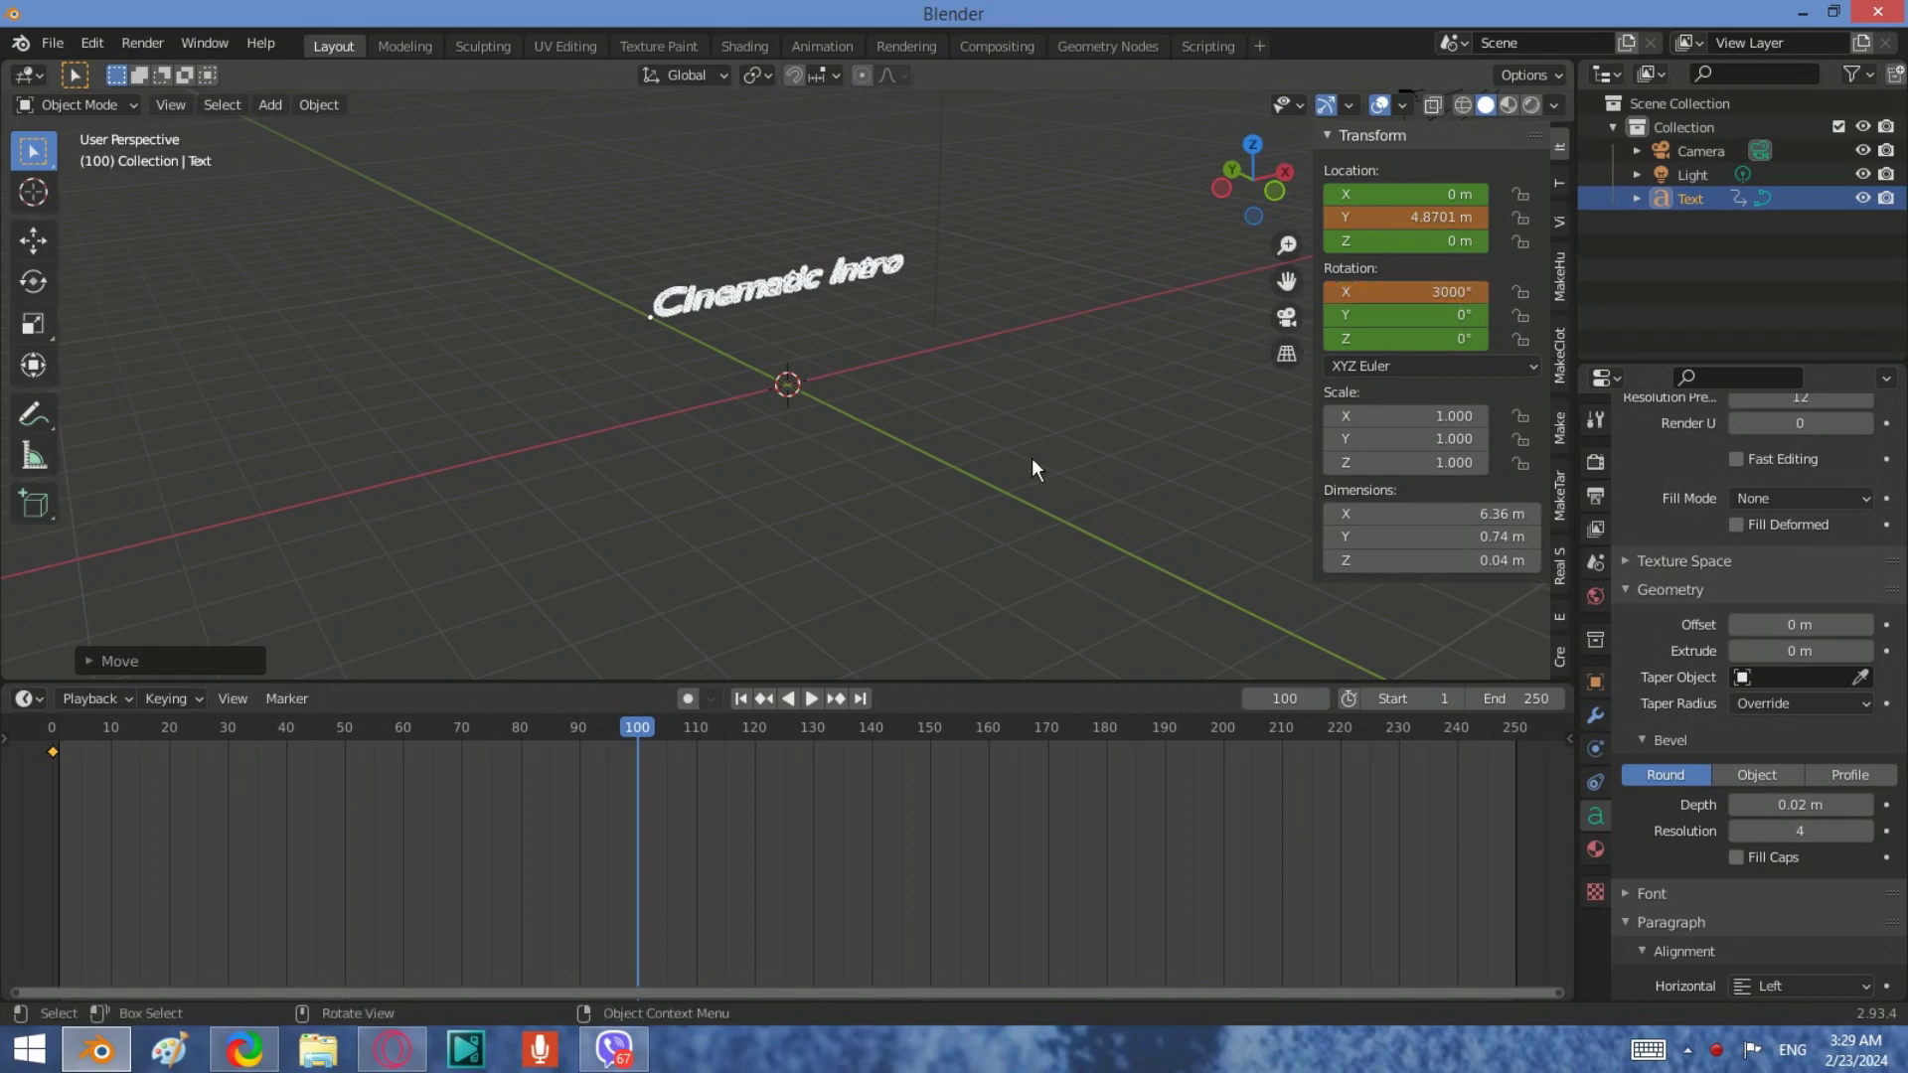
key(i)
click(981, 409)
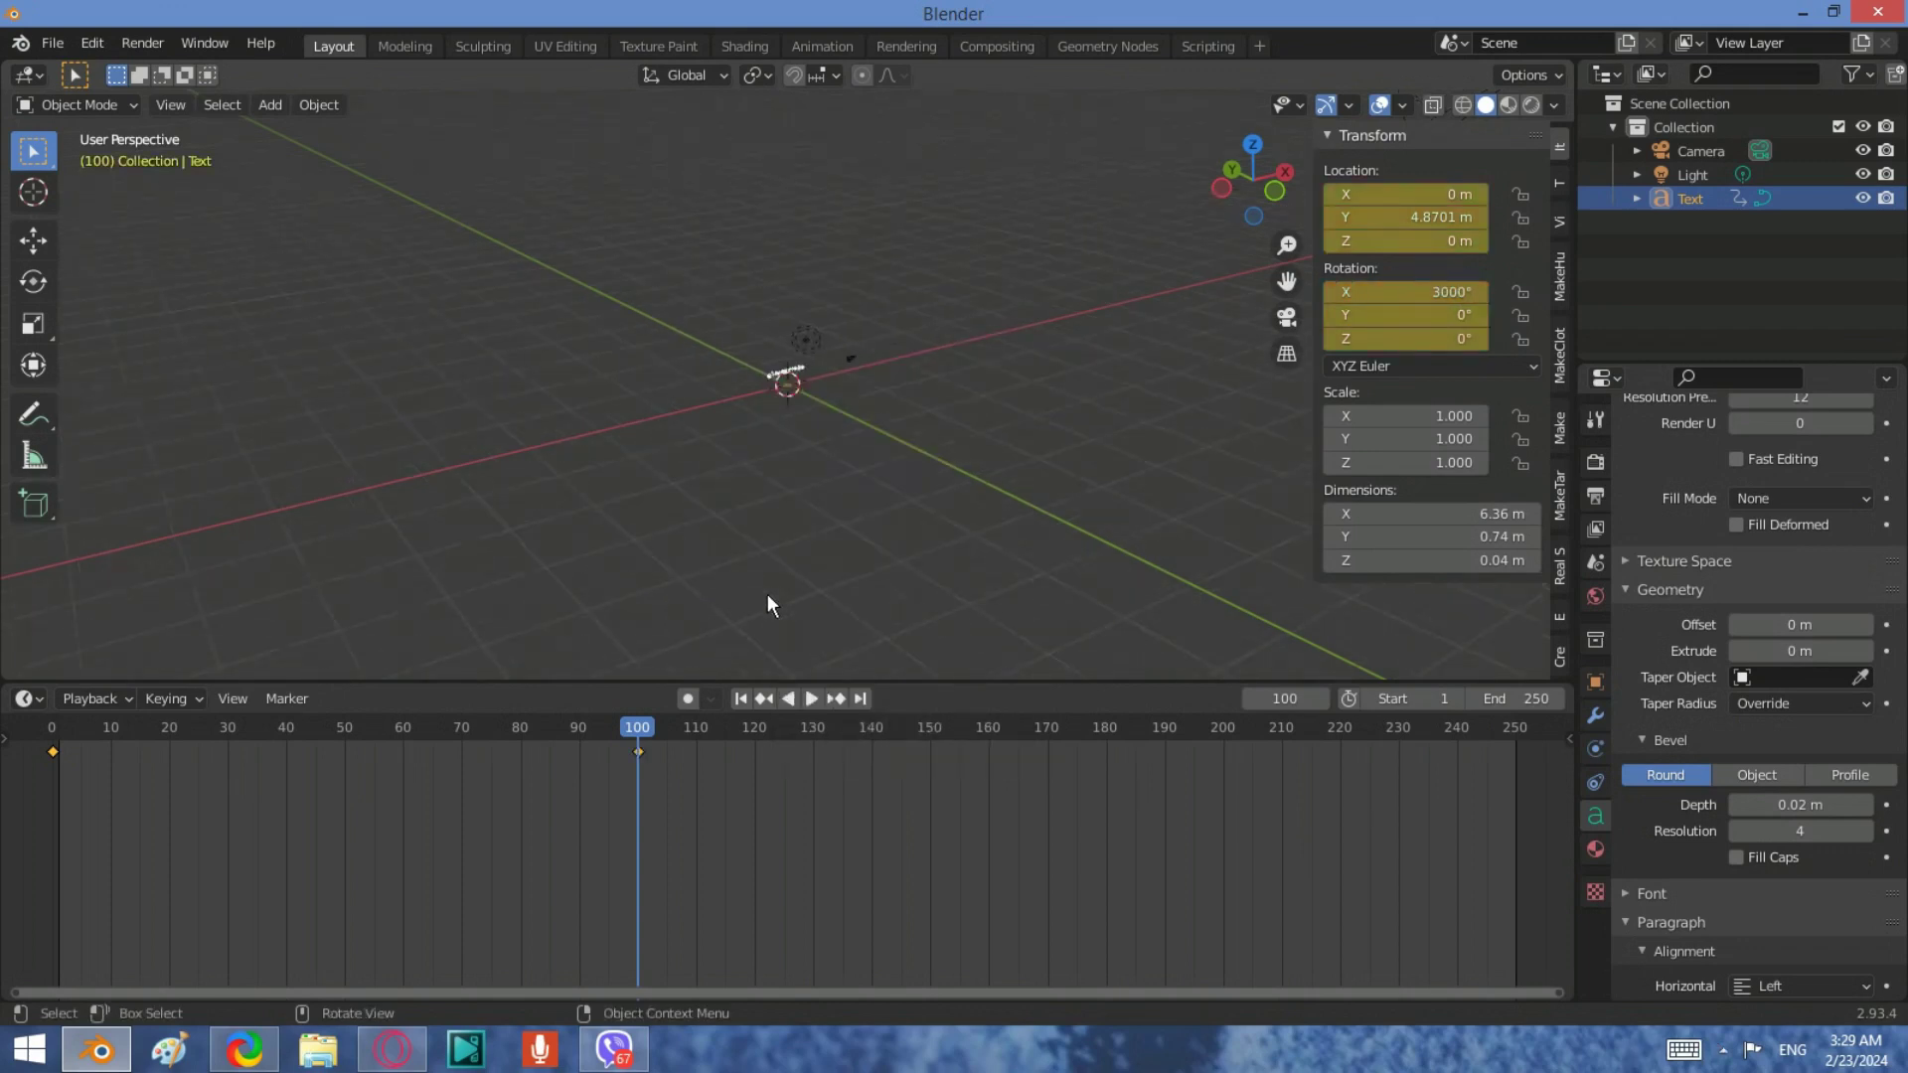
Preview the spinning fly-in animation from frame 1, then stop playback.
click(739, 698)
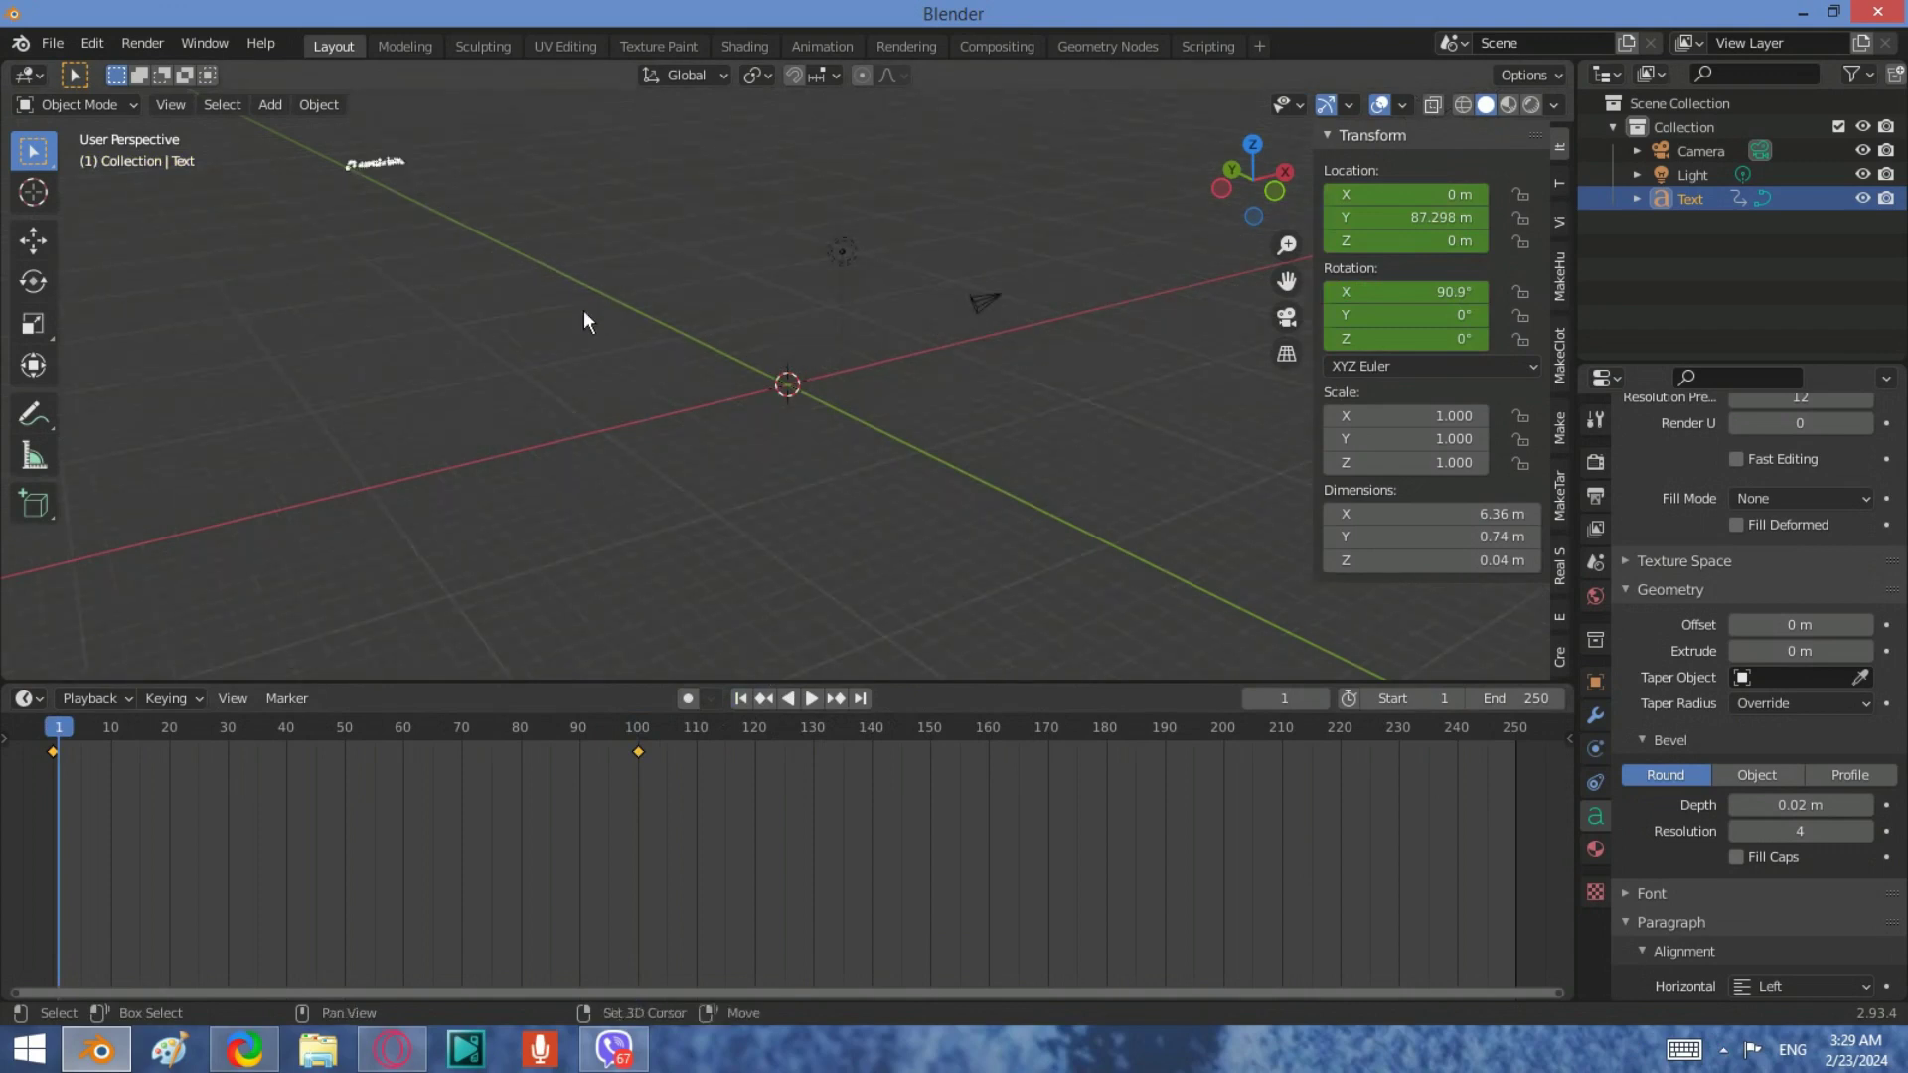
mouse_move(583, 310)
shift+middle_down()
mouse_move(342, 175)
mouse_move(897, 485)
shift+middle_up()
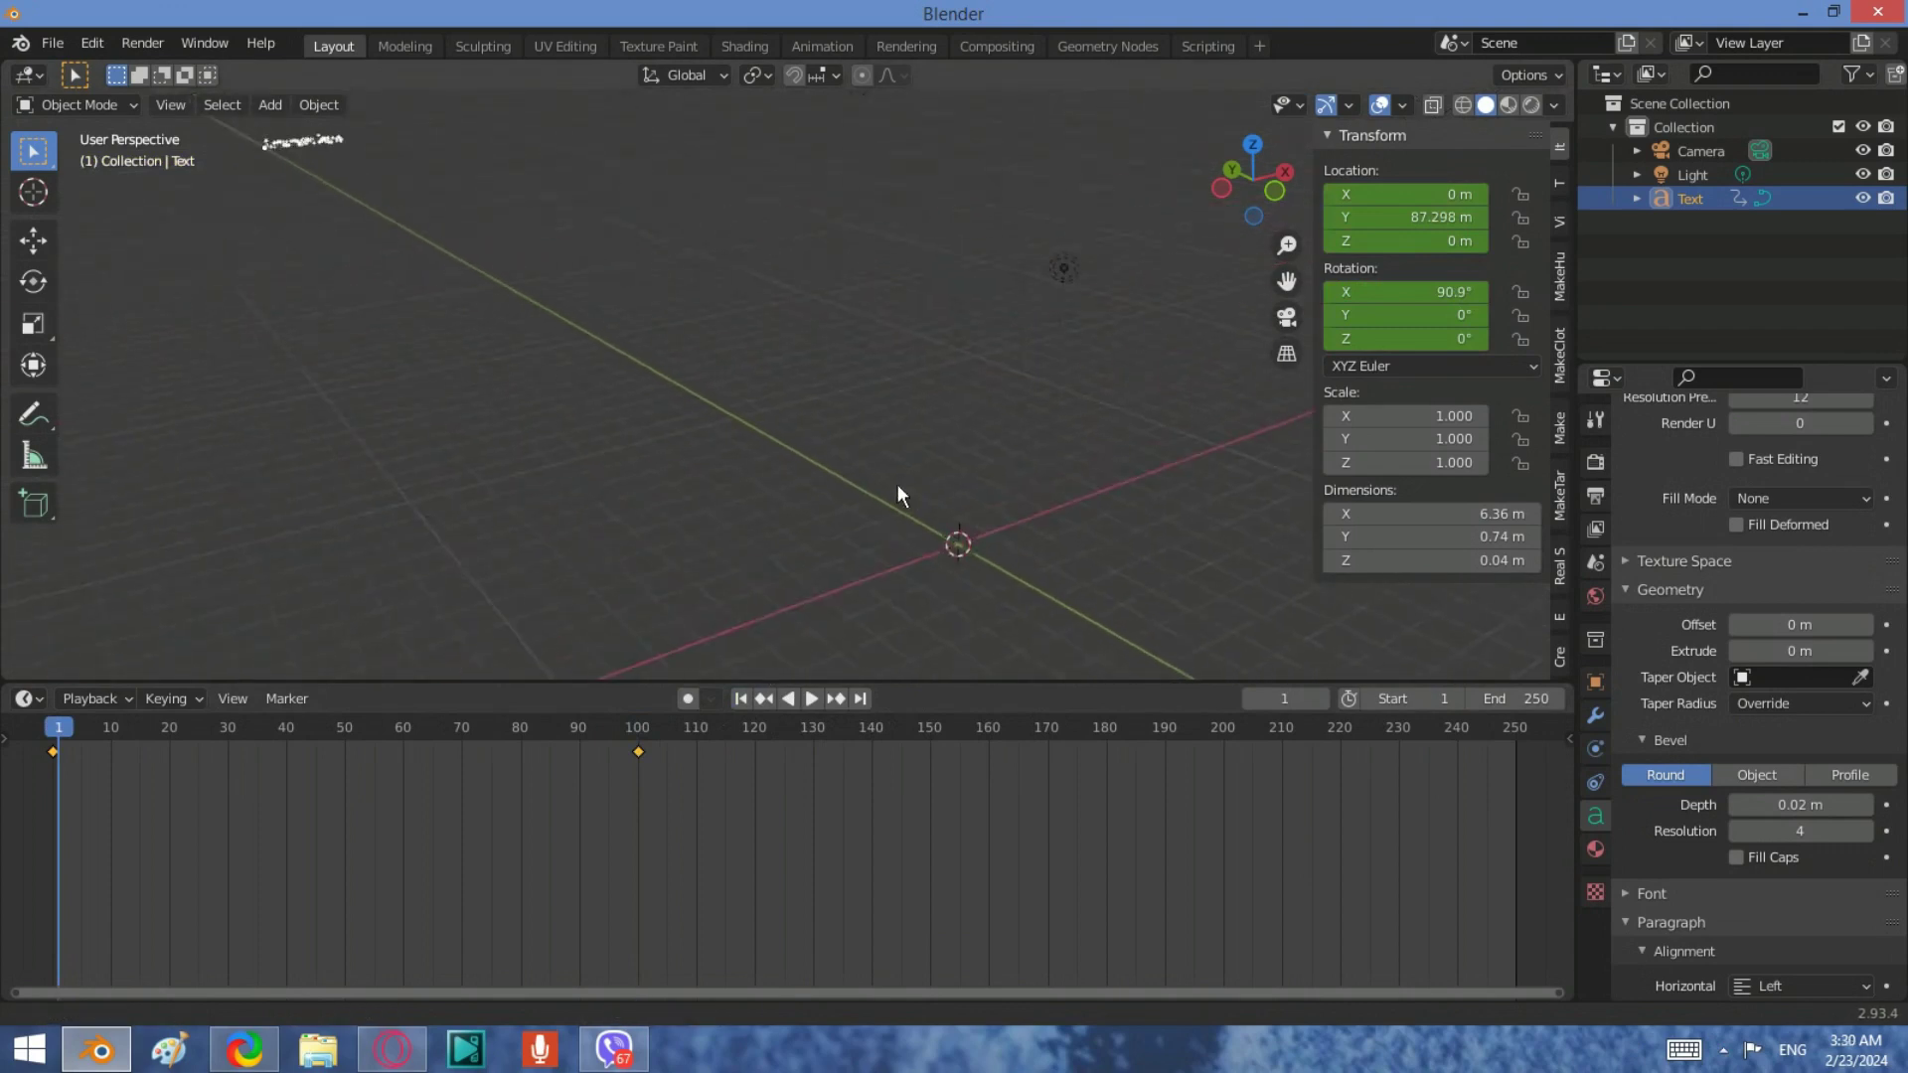
click(812, 699)
shift+middle_drag(259, 104, 332, 175)
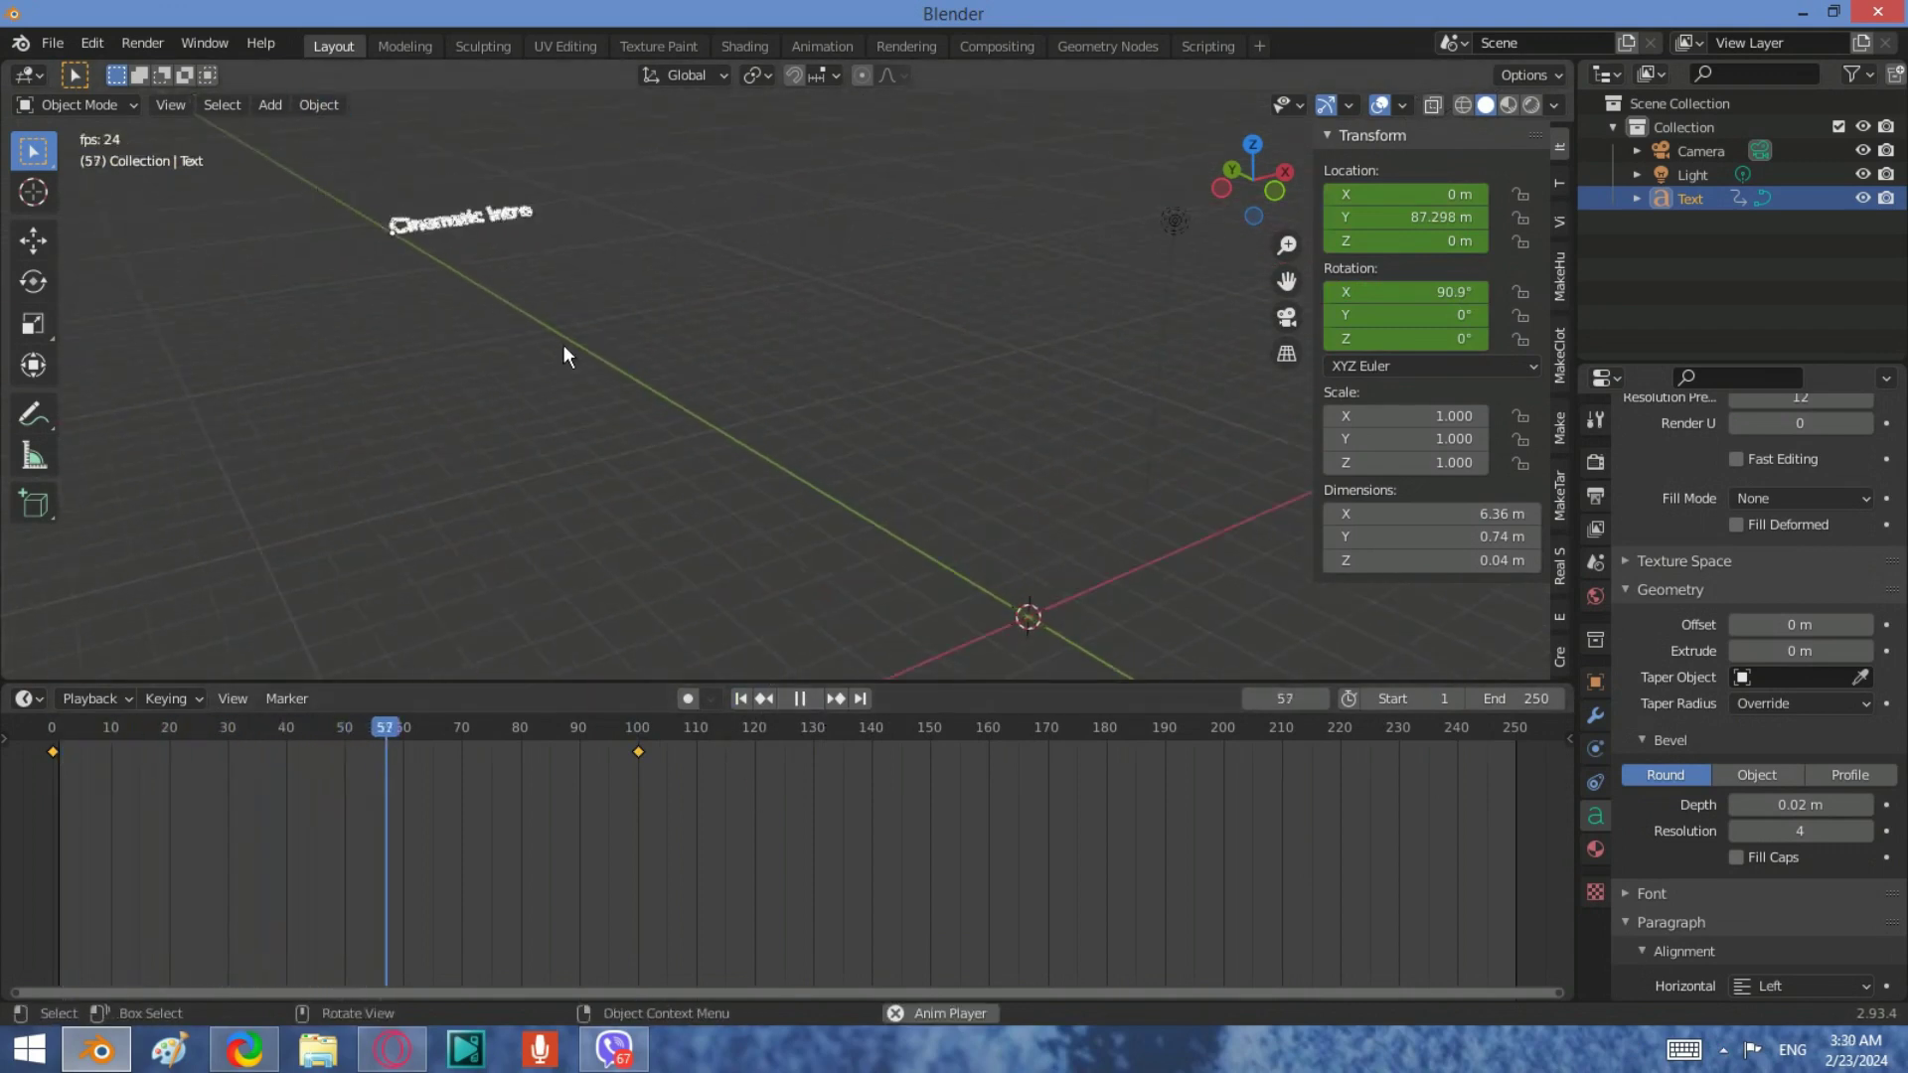
shift+middle_drag(564, 343, 461, 246)
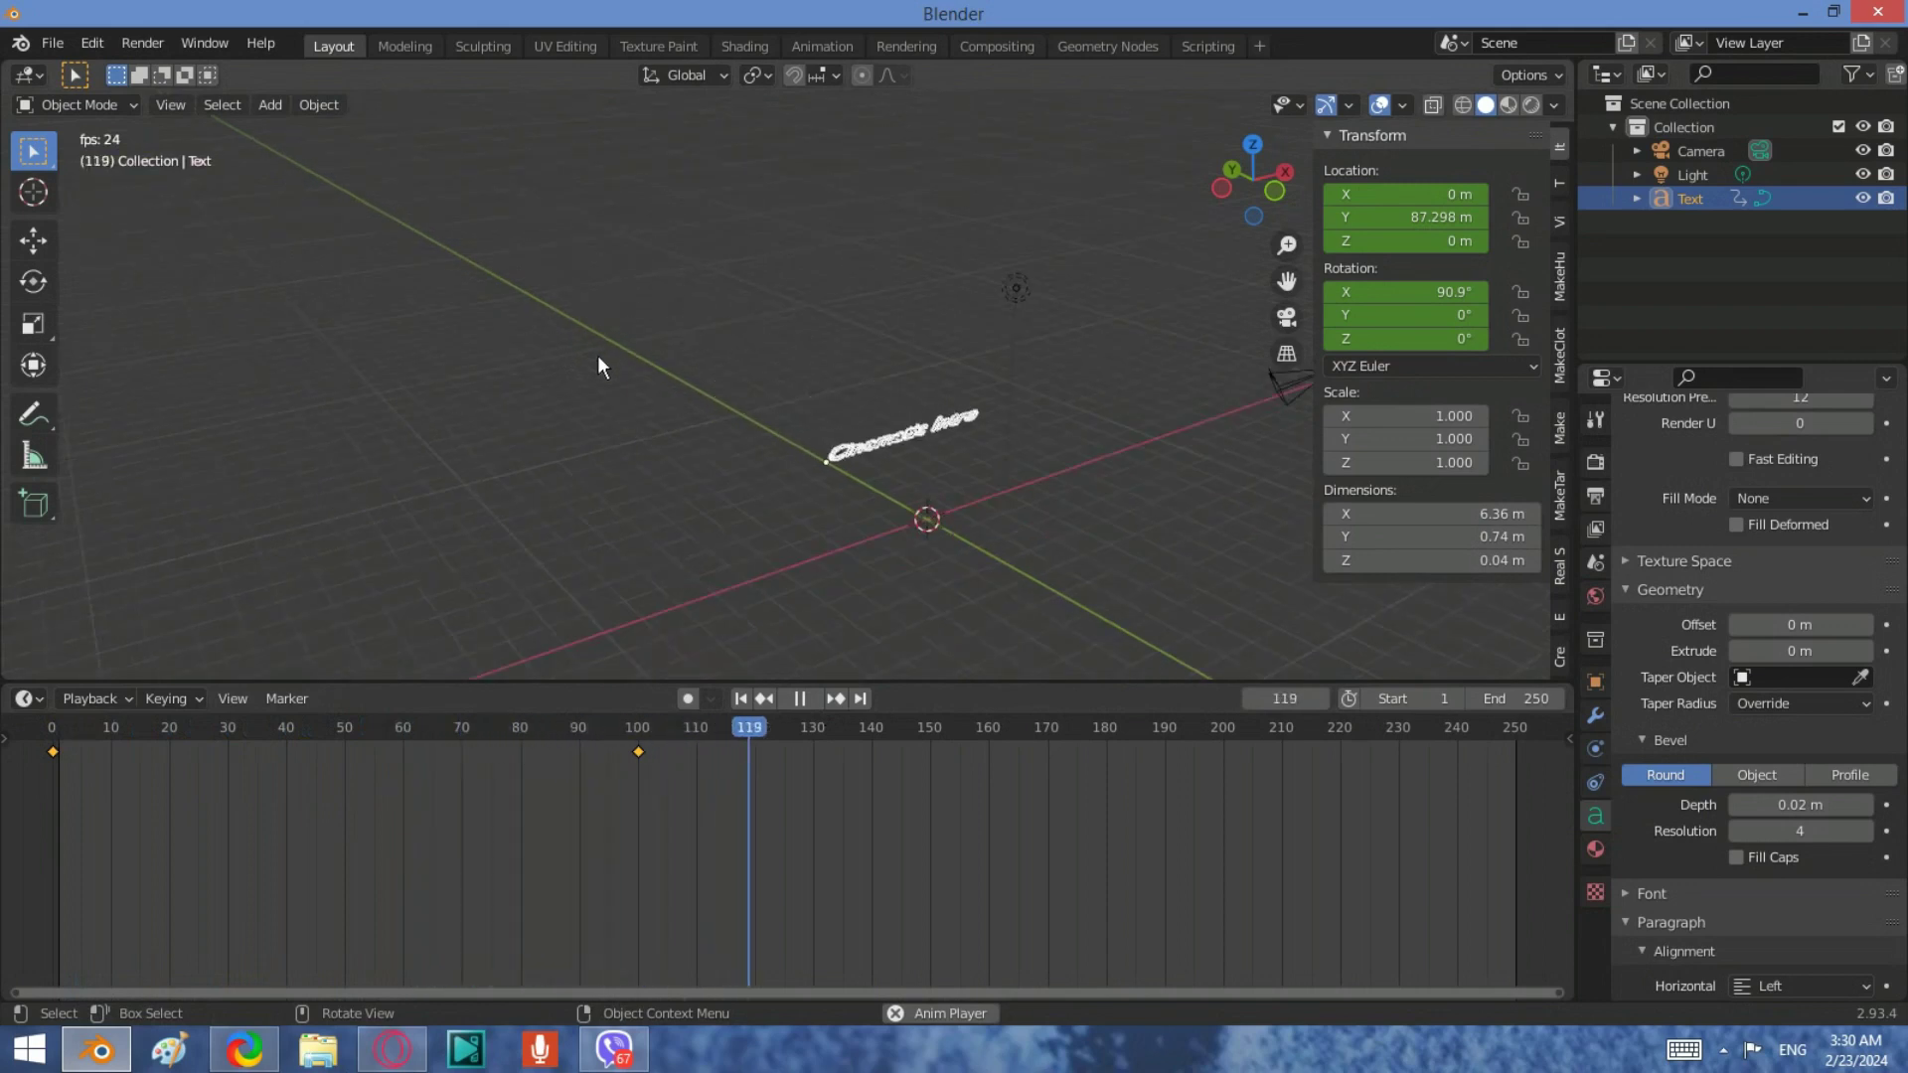
click(807, 699)
mouse_move(1100, 437)
middle_down()
mouse_move(984, 407)
mouse_move(870, 301)
mouse_move(771, 343)
mouse_move(938, 438)
middle_up()
Reselect the text and return the playhead to frame 100.
click(796, 419)
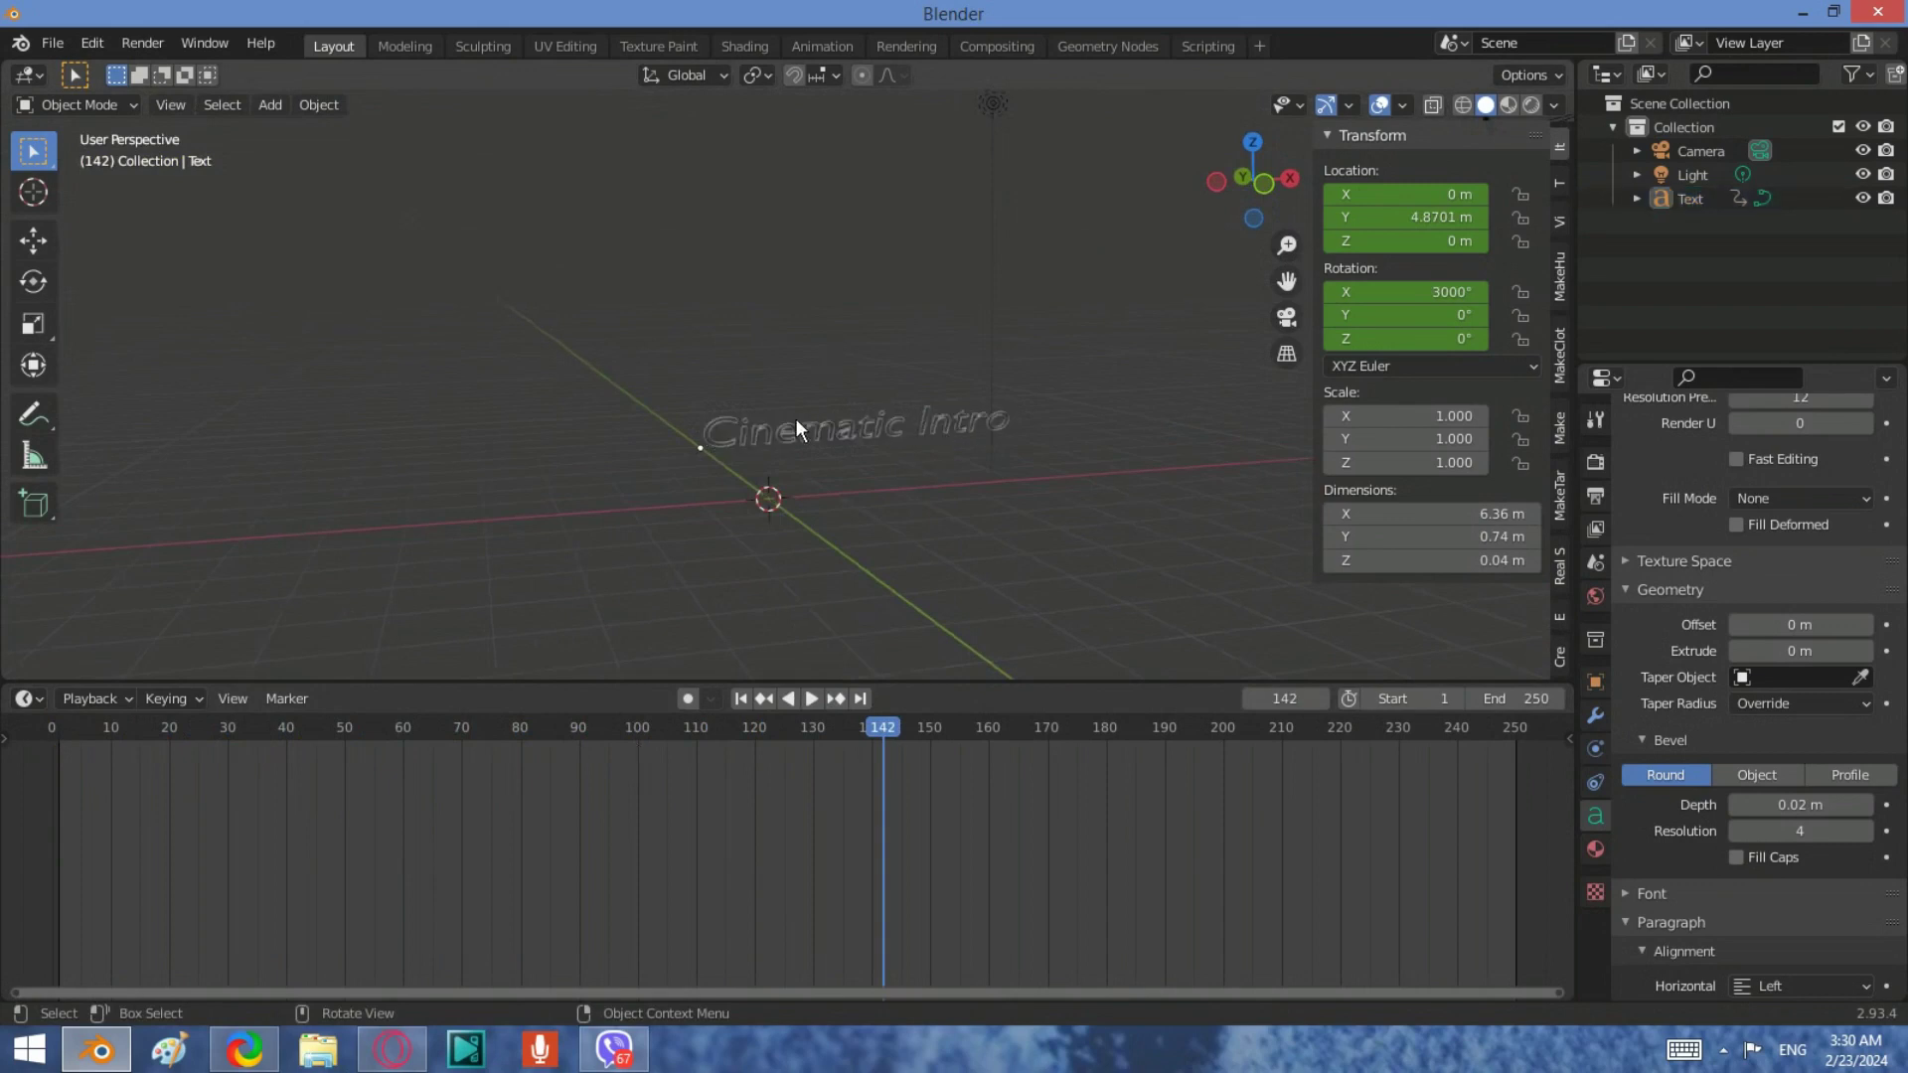
click(795, 419)
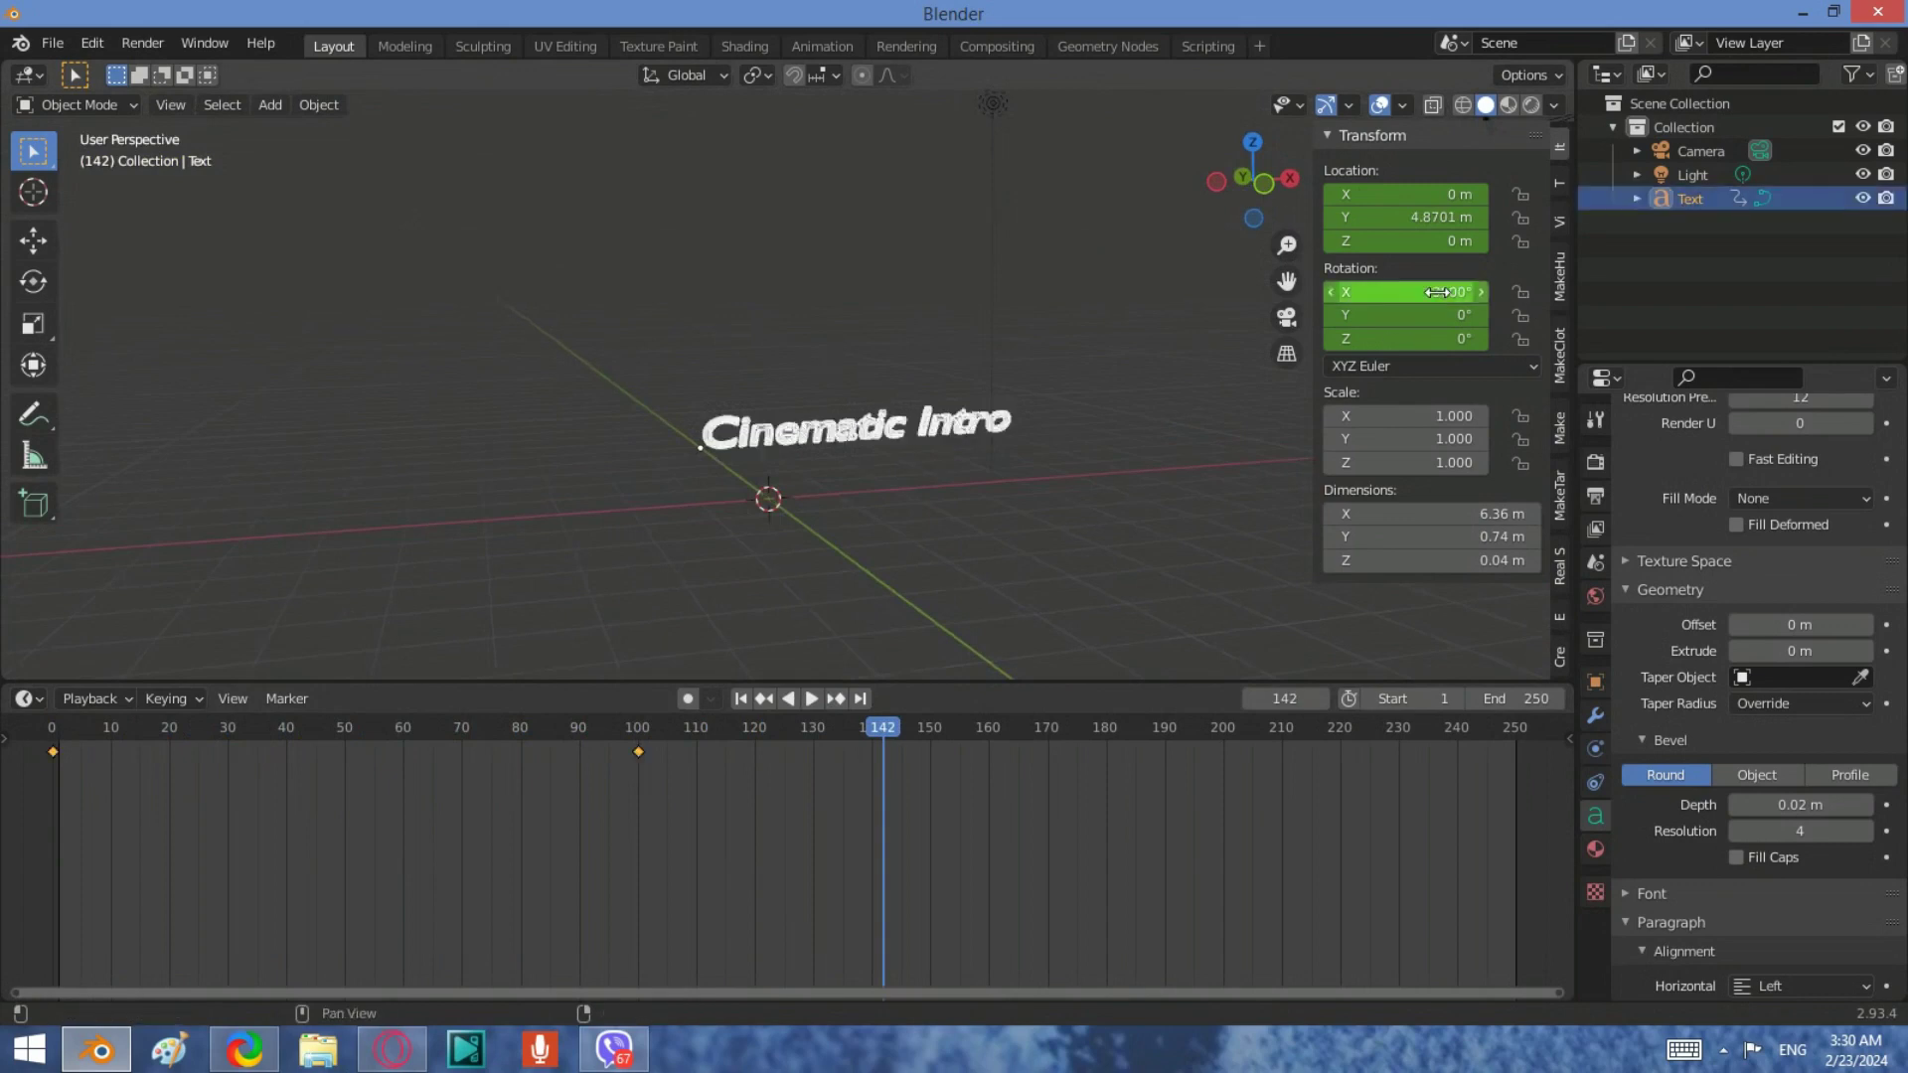
drag(882, 723, 642, 759)
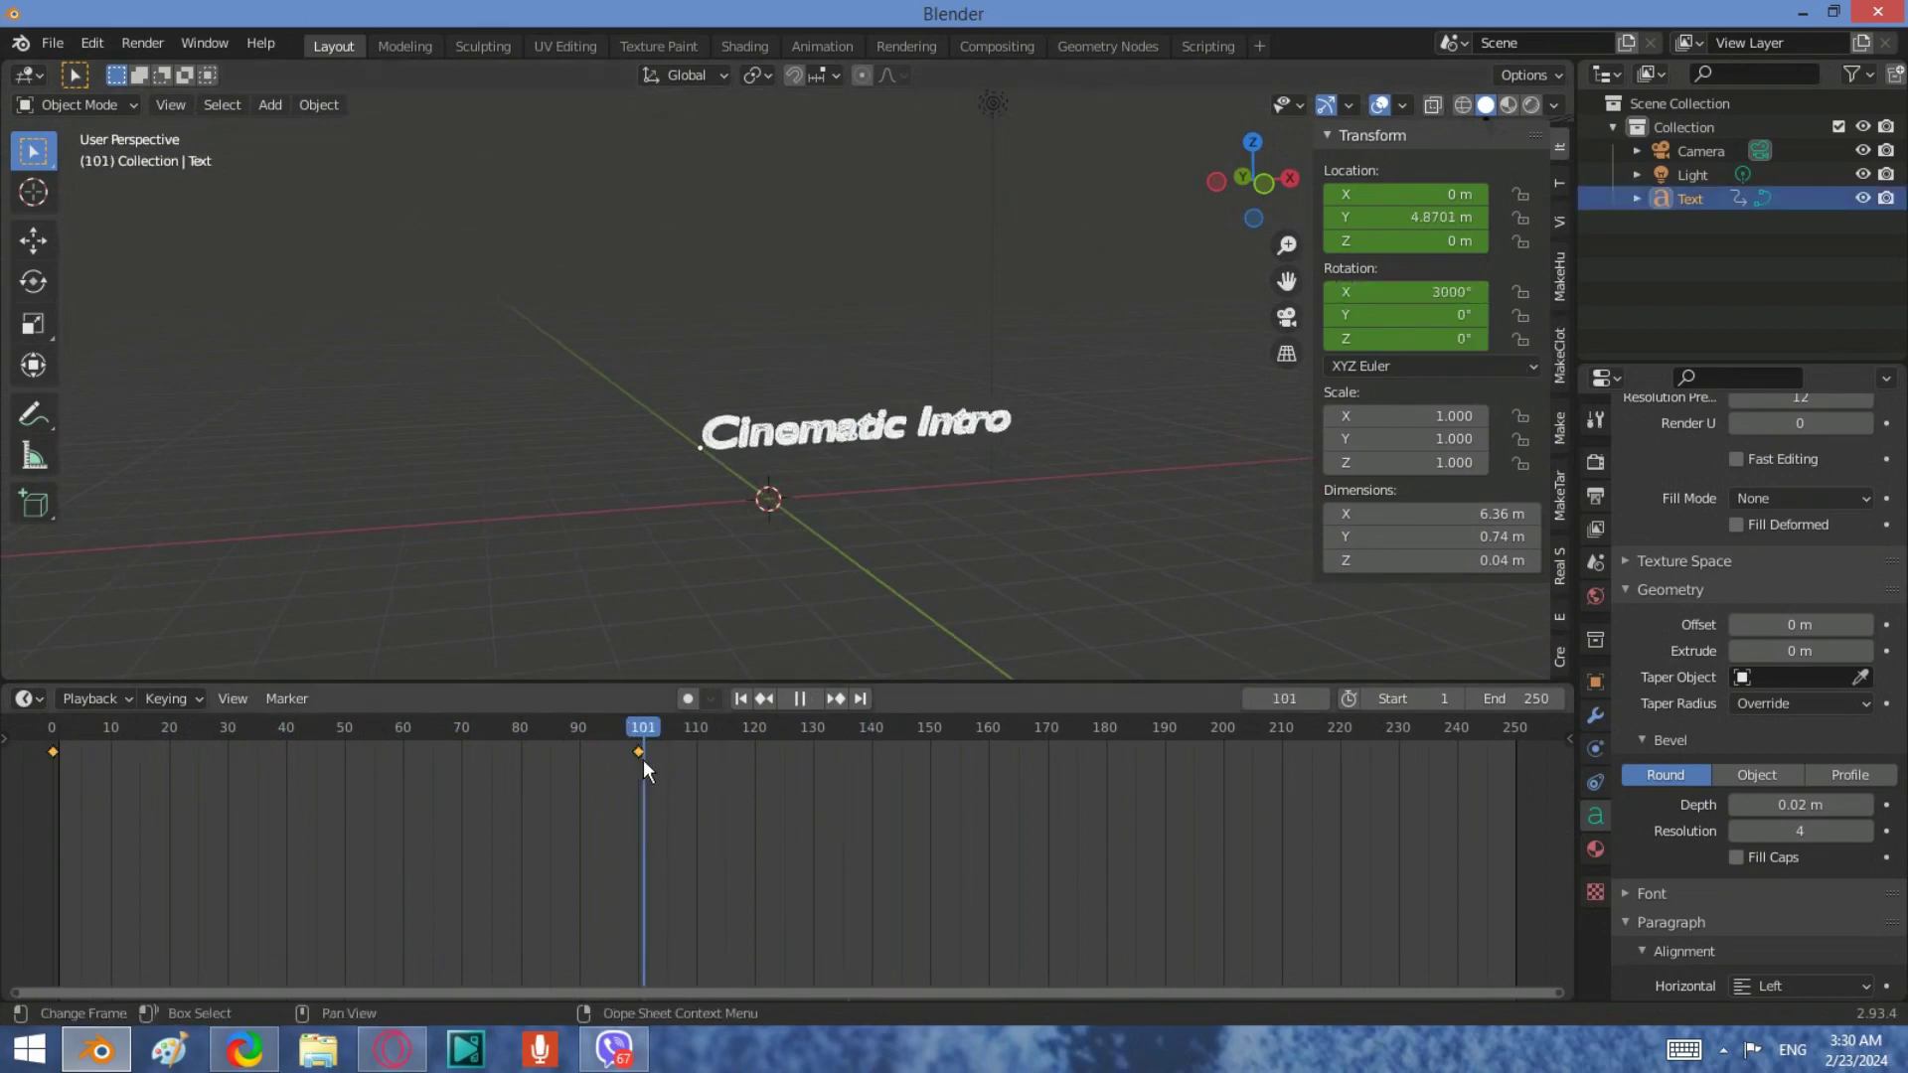
key(Escape)
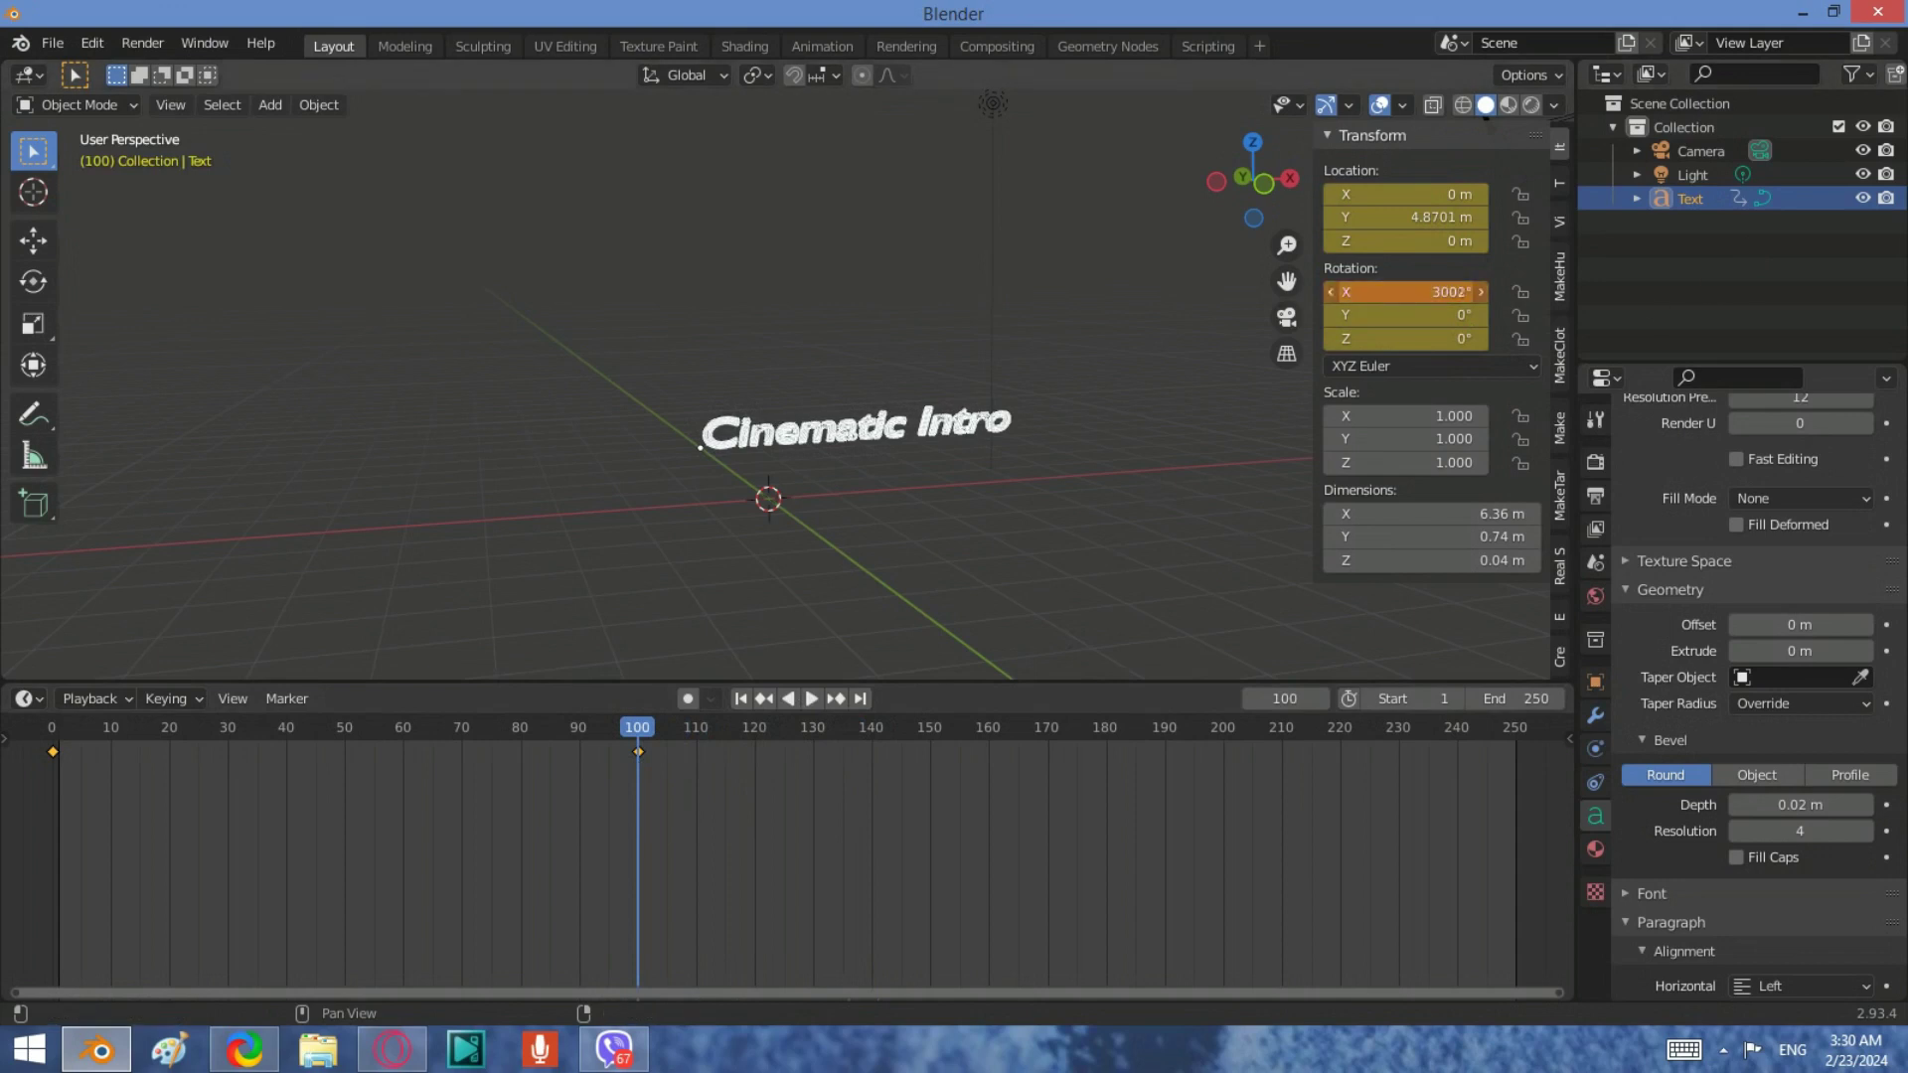
Lower the X rotation to 2970°, check it in left view, and re-key location and rotation.
drag(1406, 291, 1391, 291)
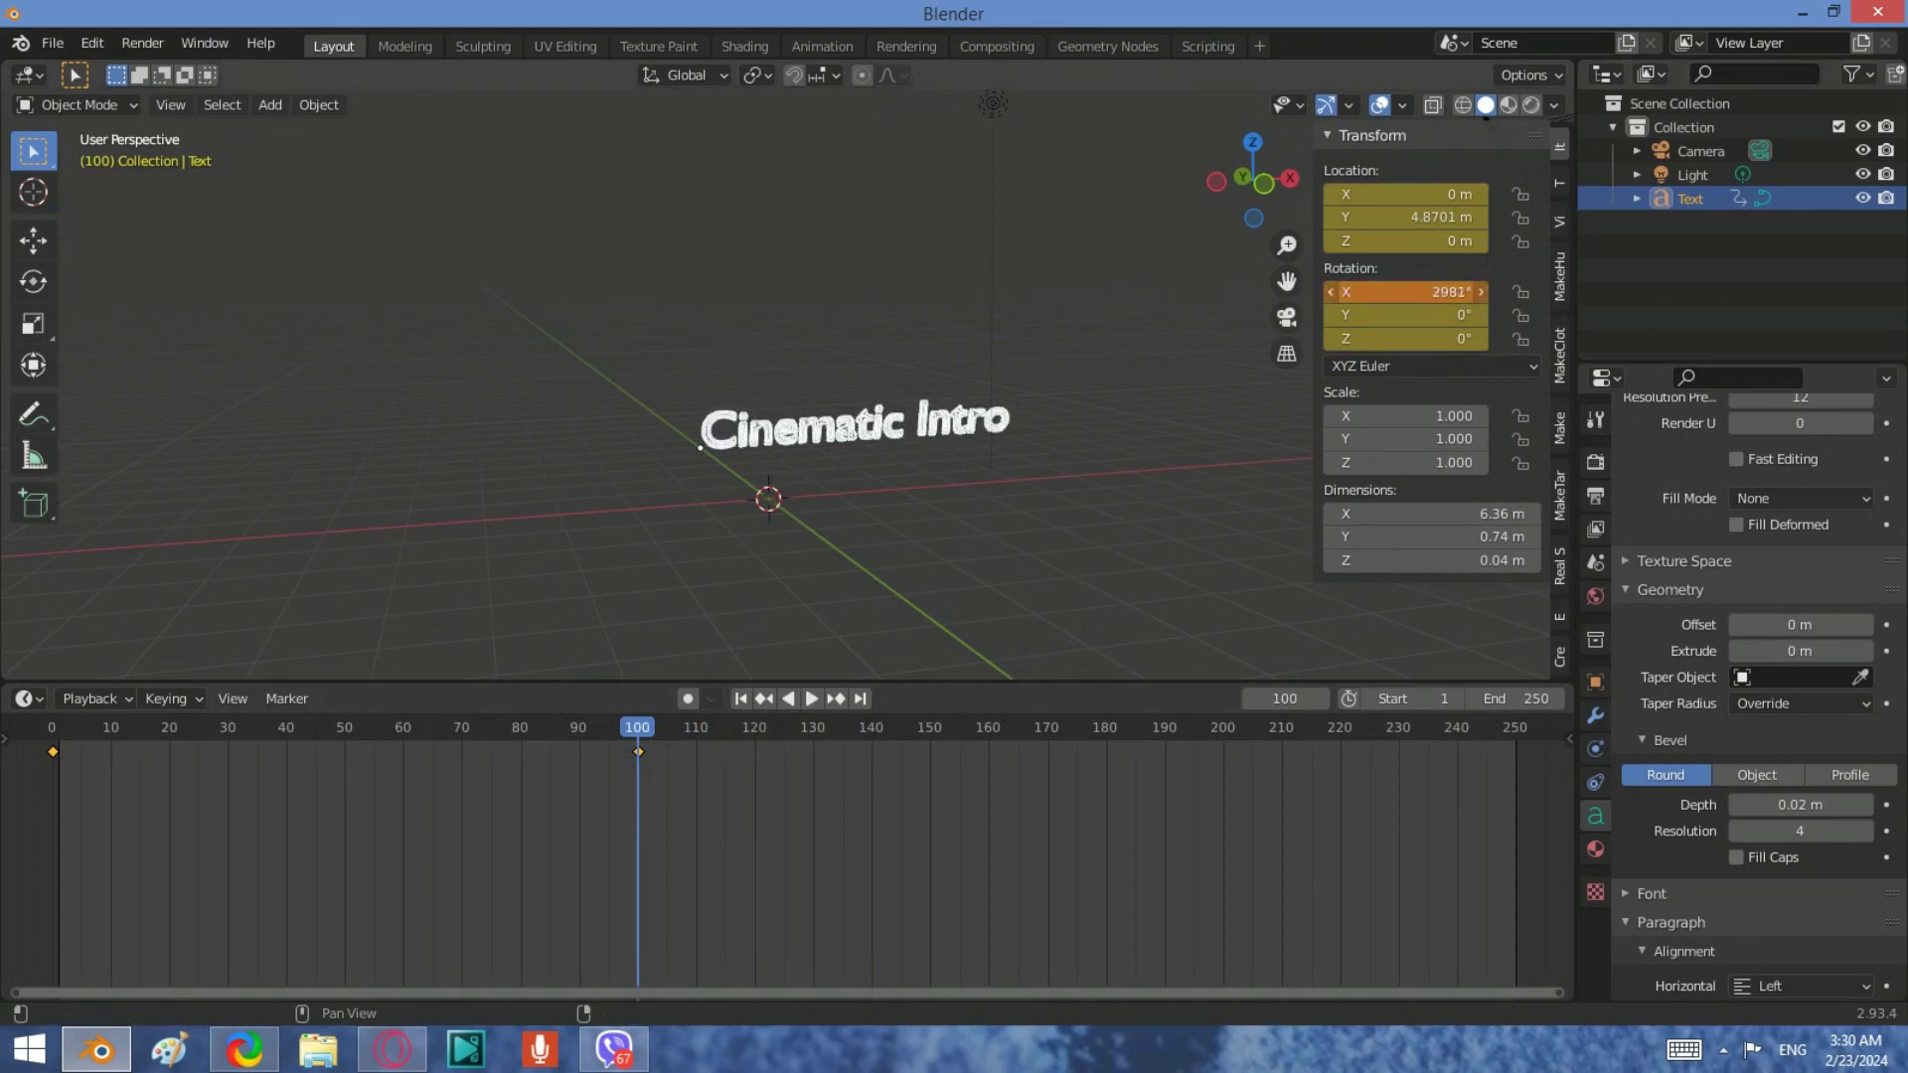
middle_drag(993, 417, 861, 445)
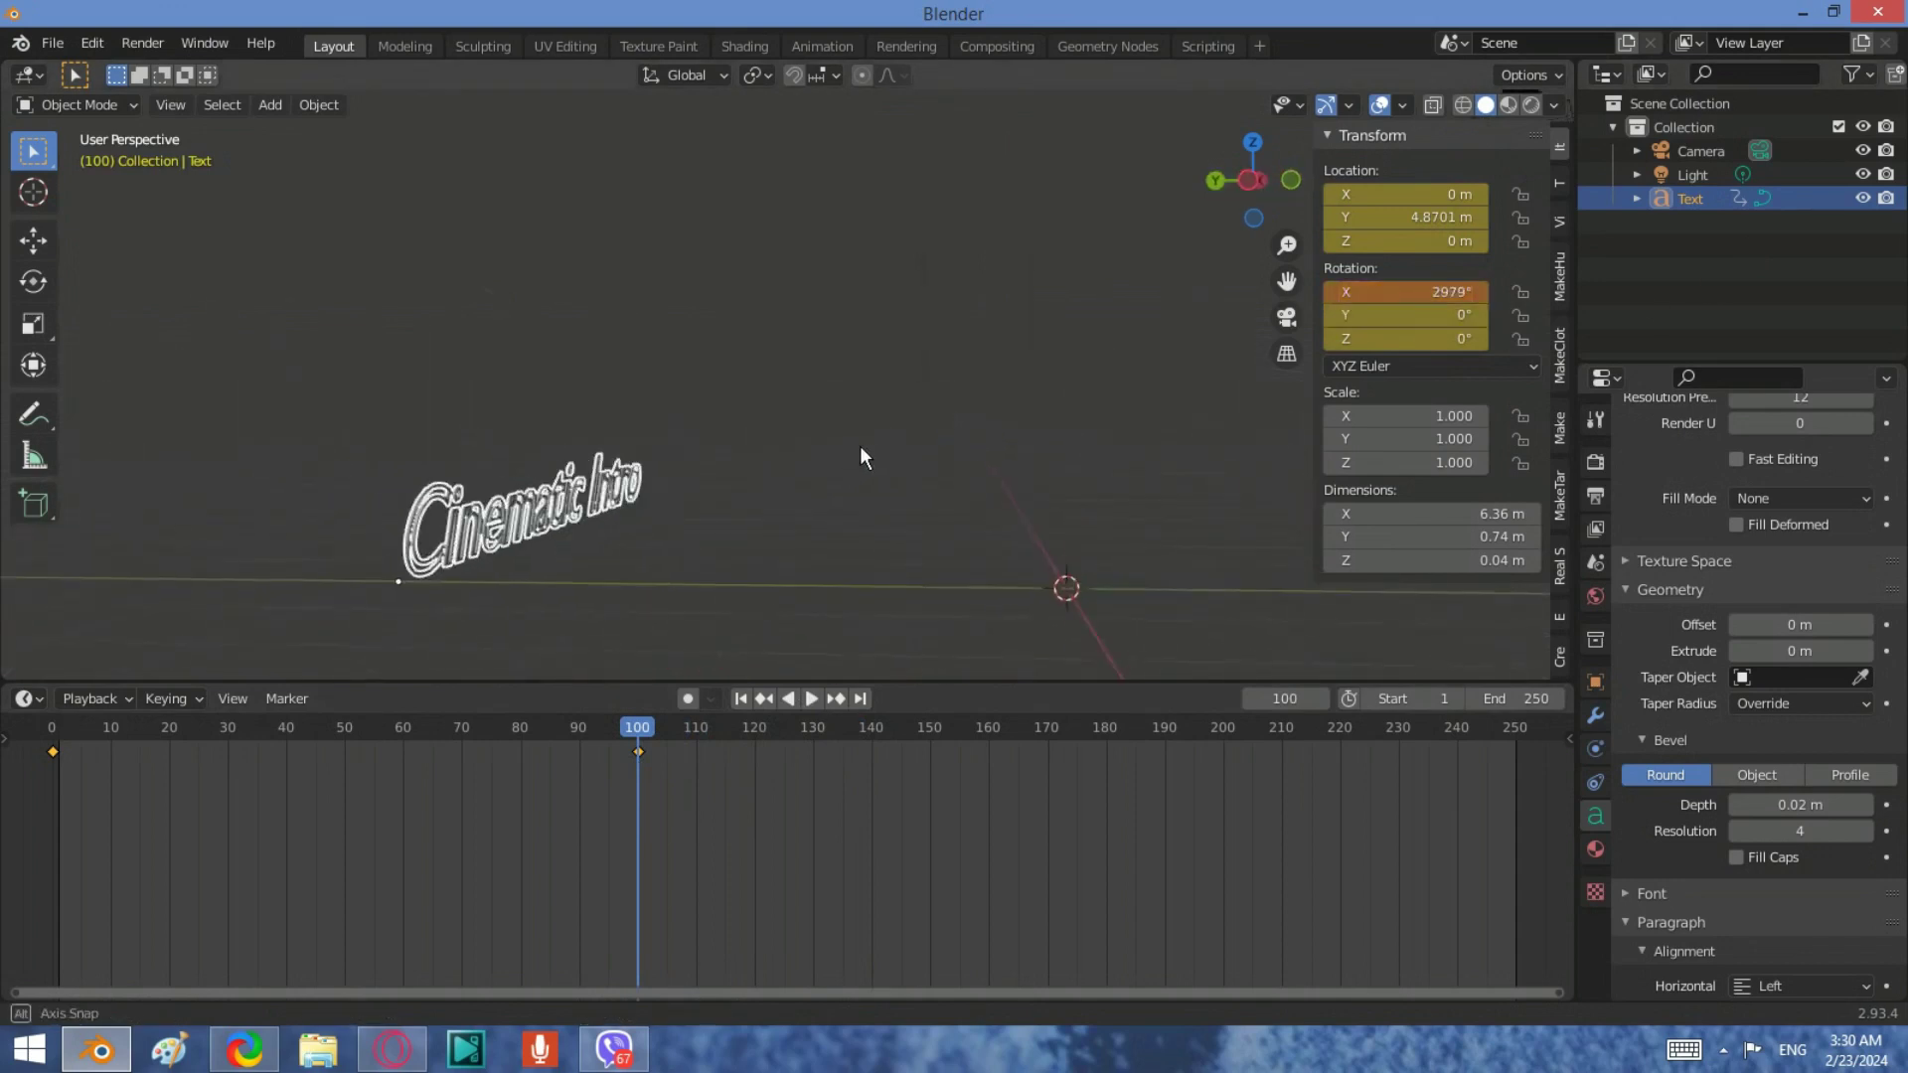
click(1238, 181)
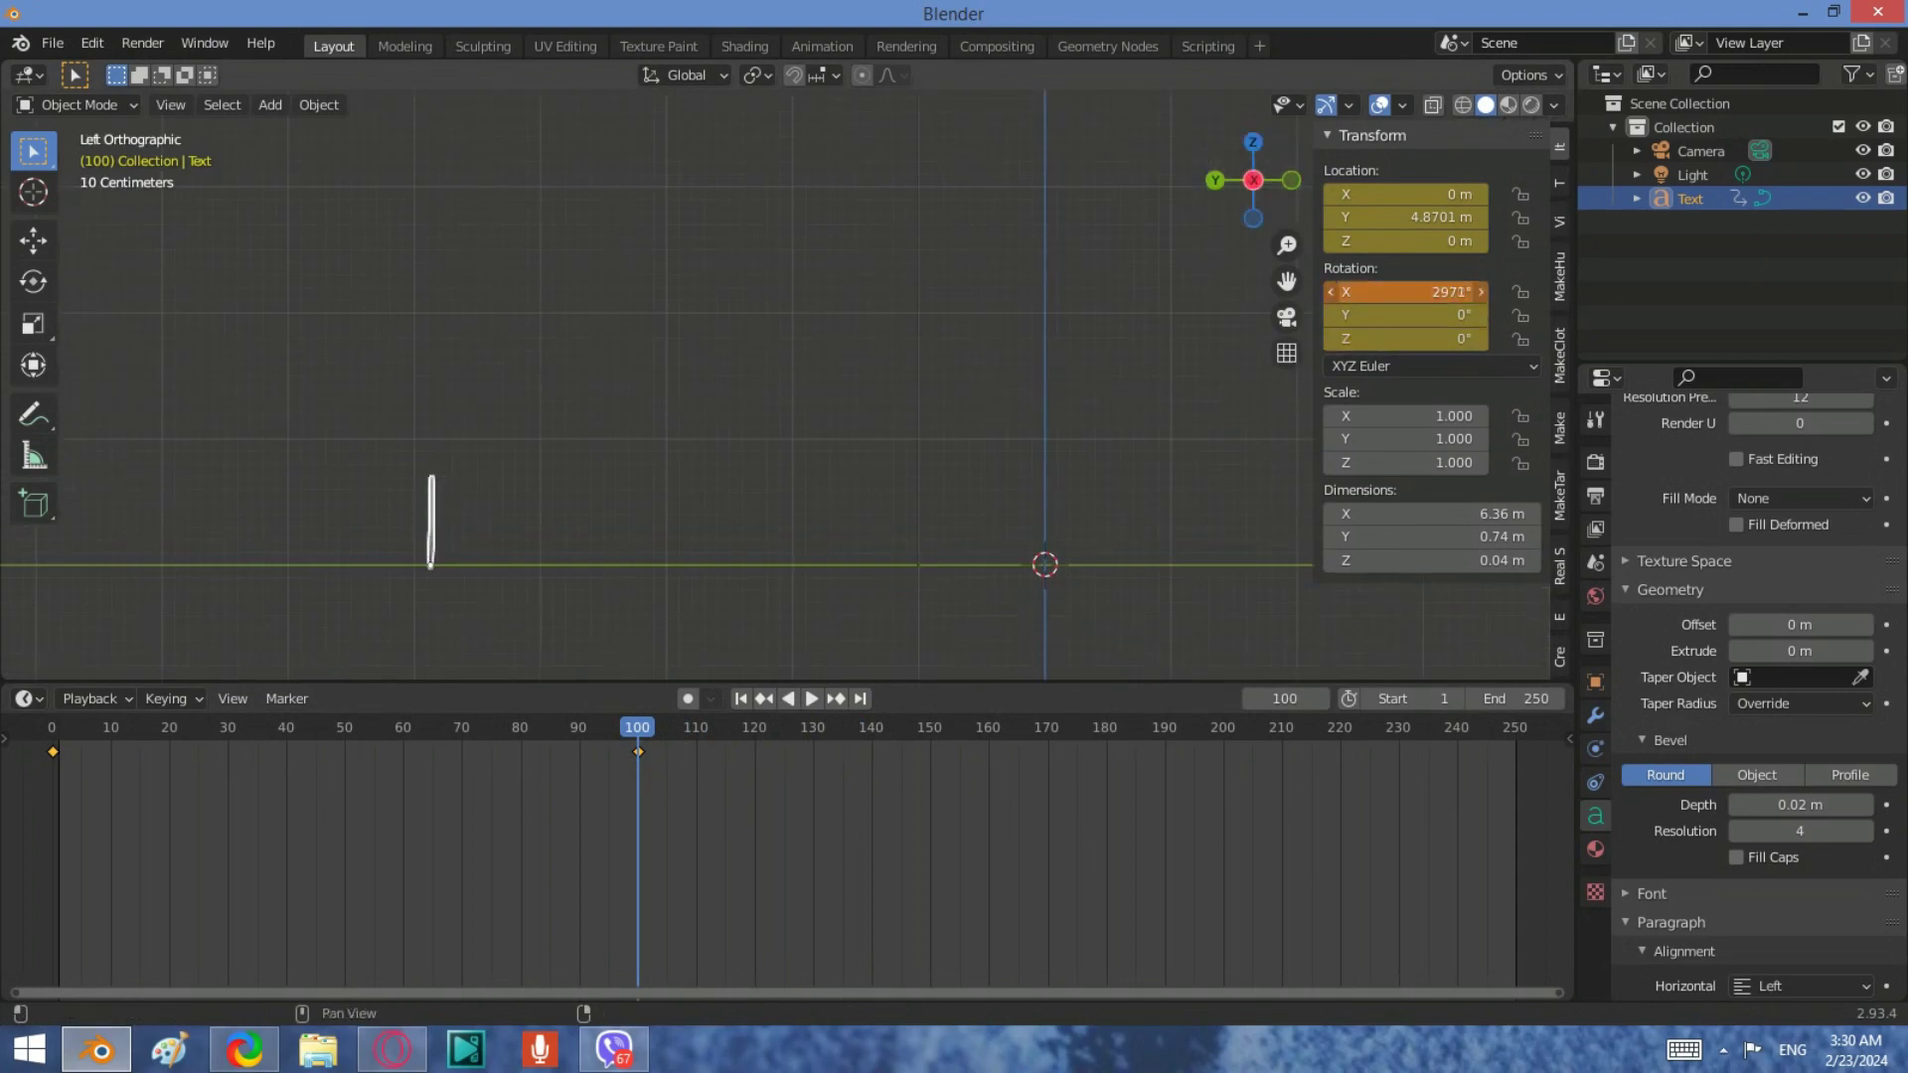
middle_drag(1021, 397, 779, 384)
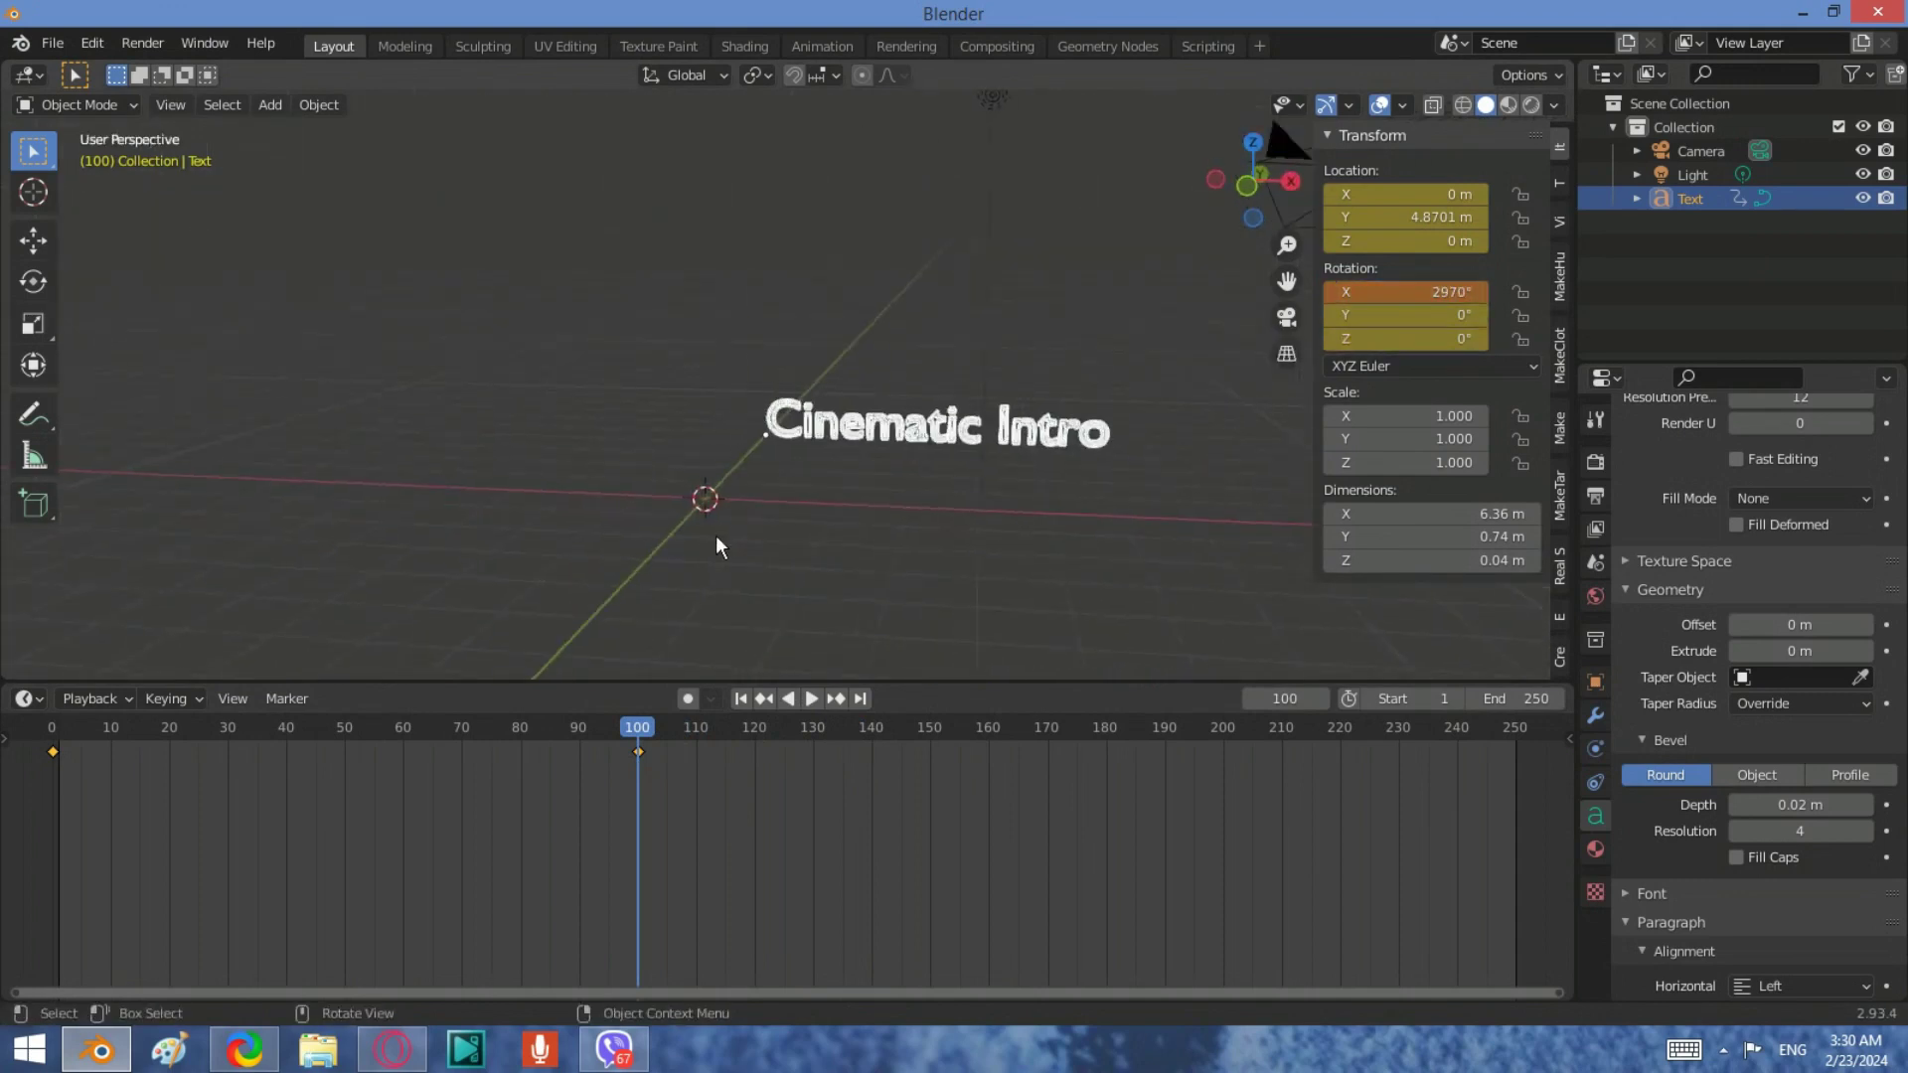
key(i)
click(632, 564)
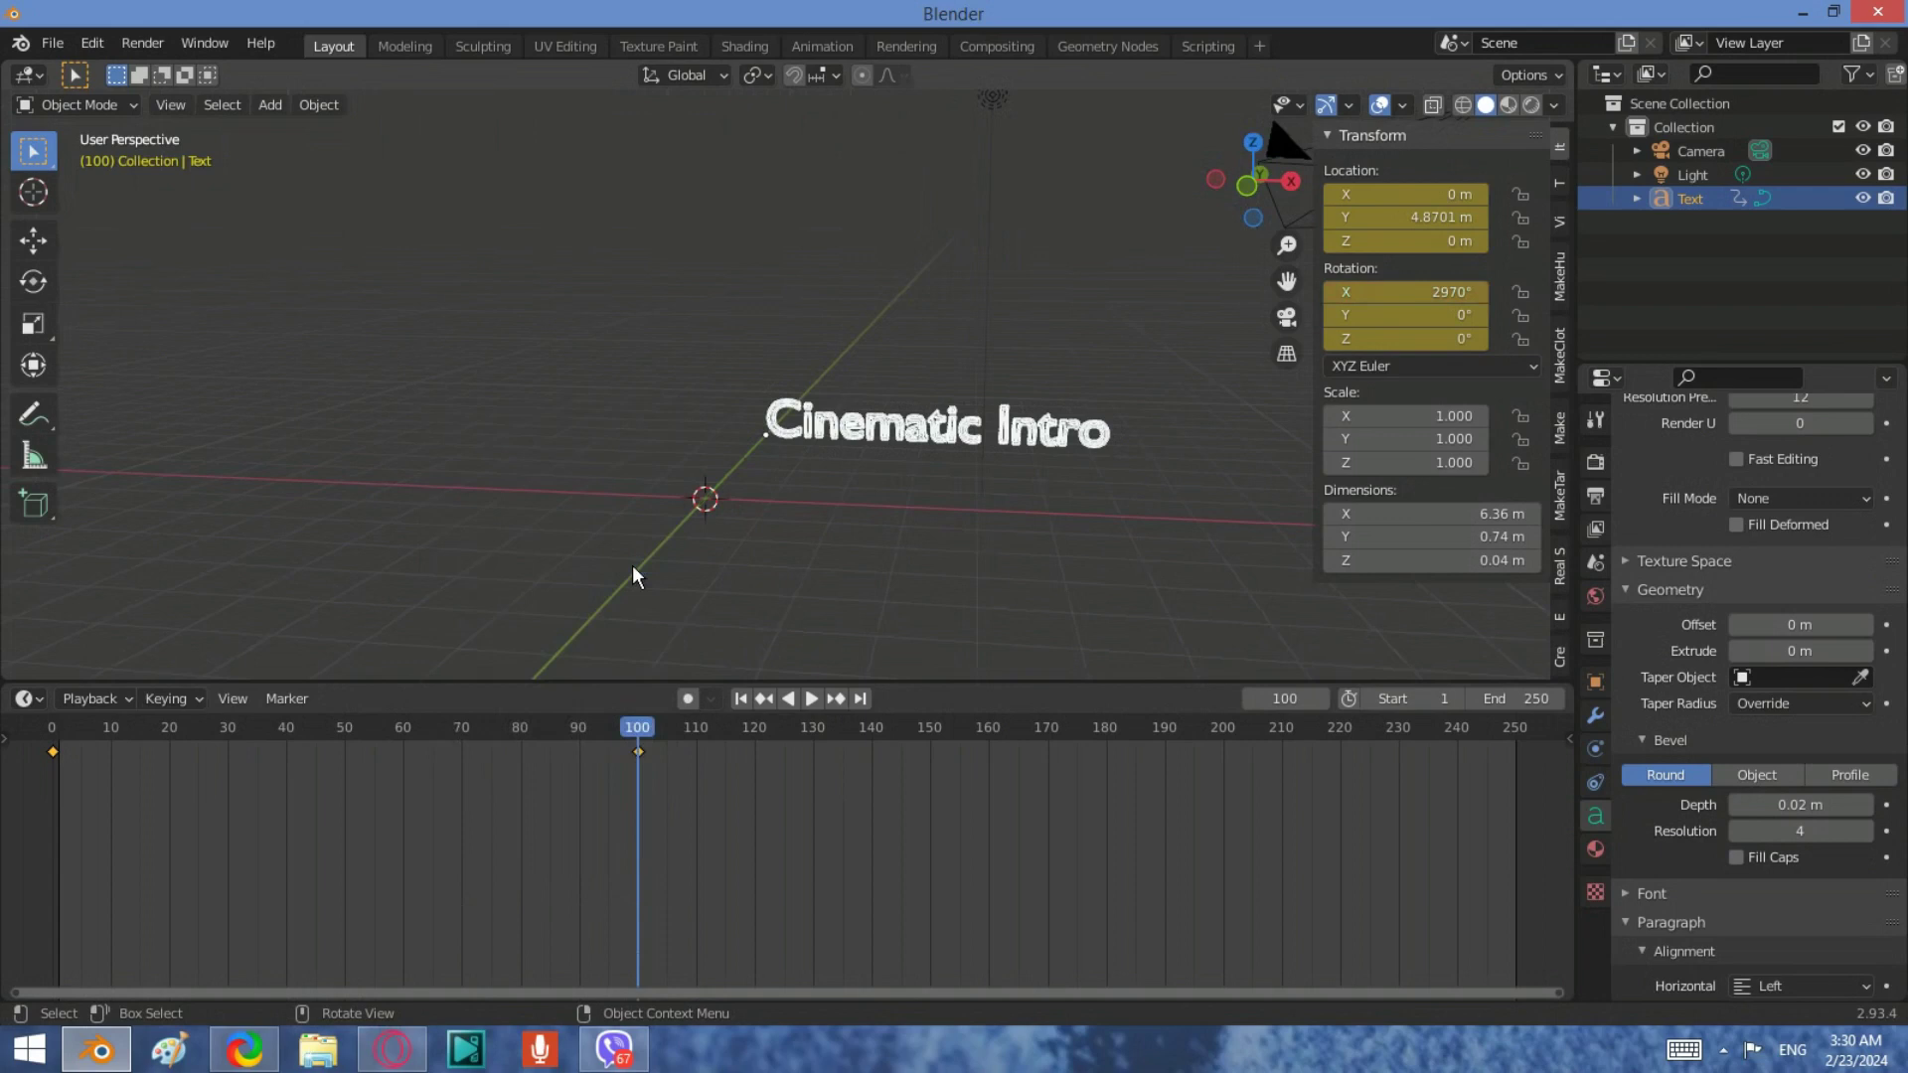
Replay the animation from the start, stop it, and move the playhead to frame 120.
click(736, 695)
click(813, 696)
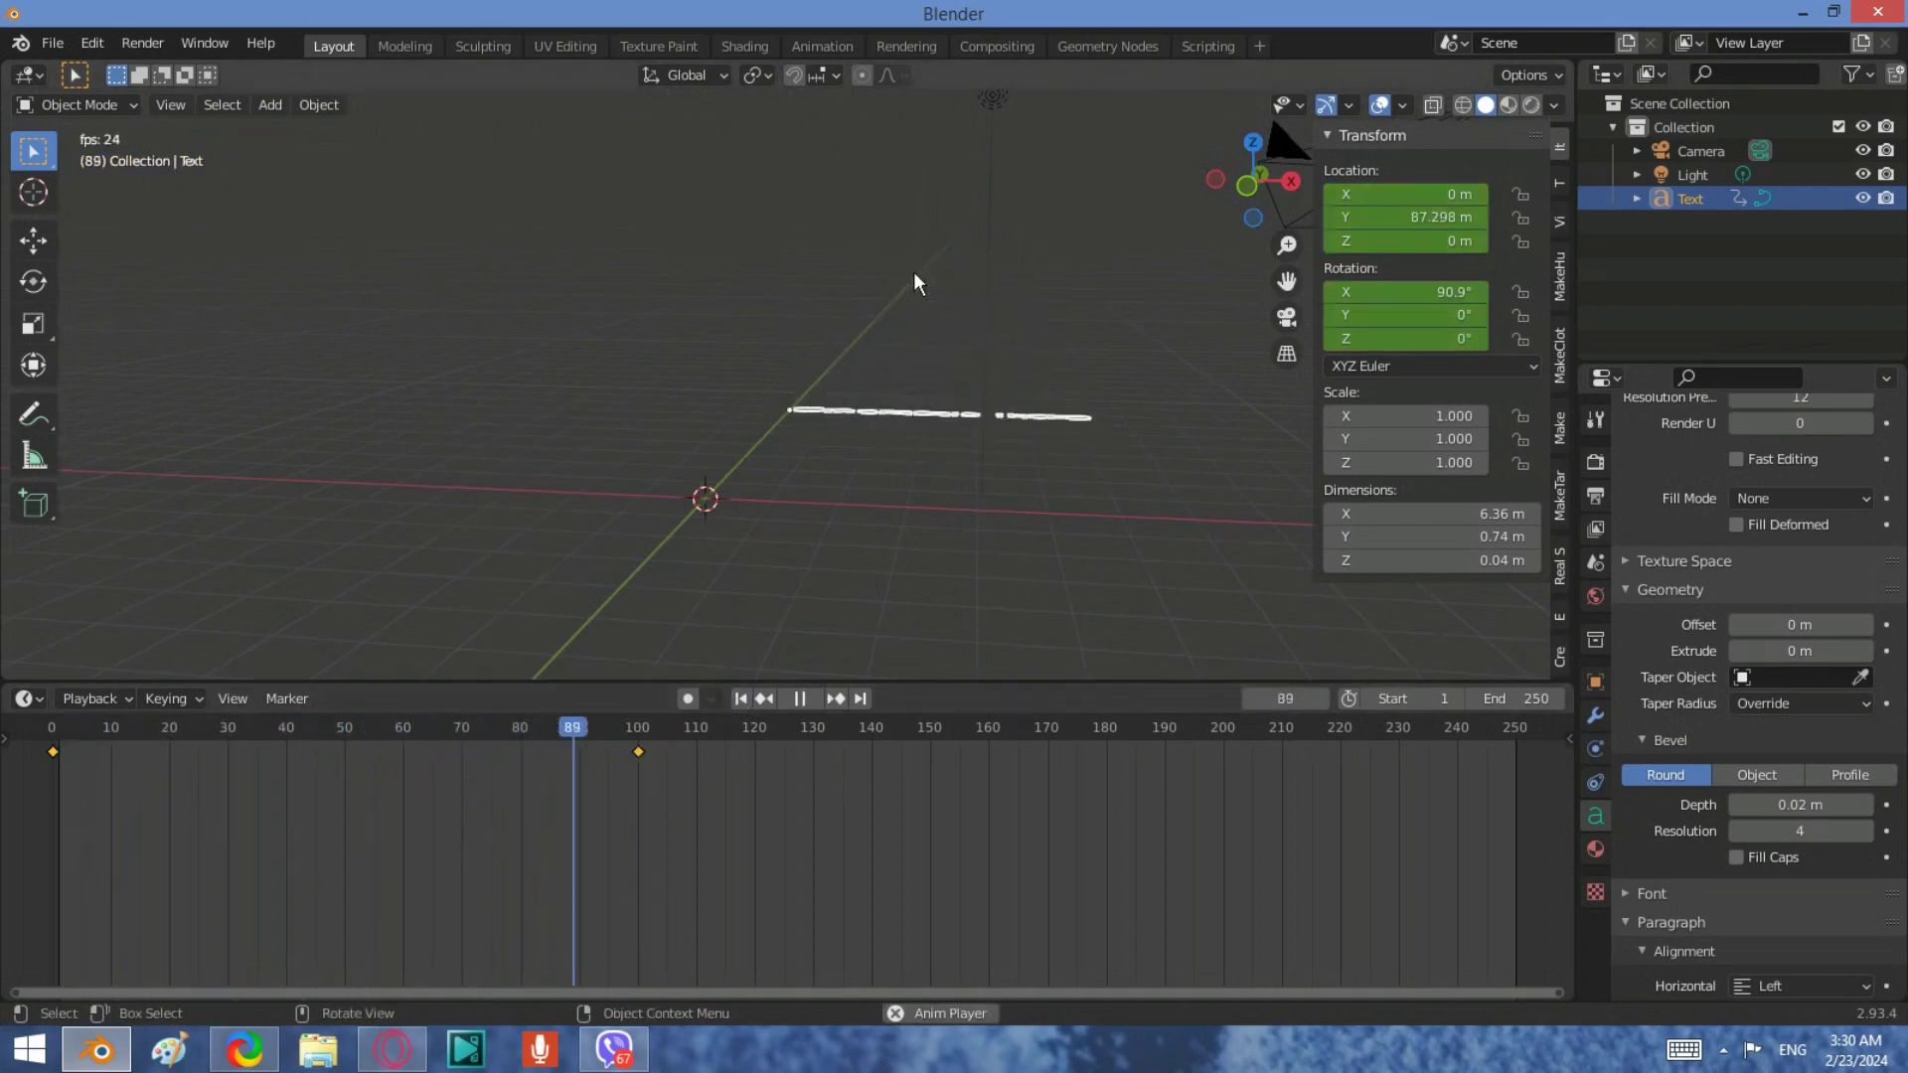
click(799, 698)
click(1726, 1051)
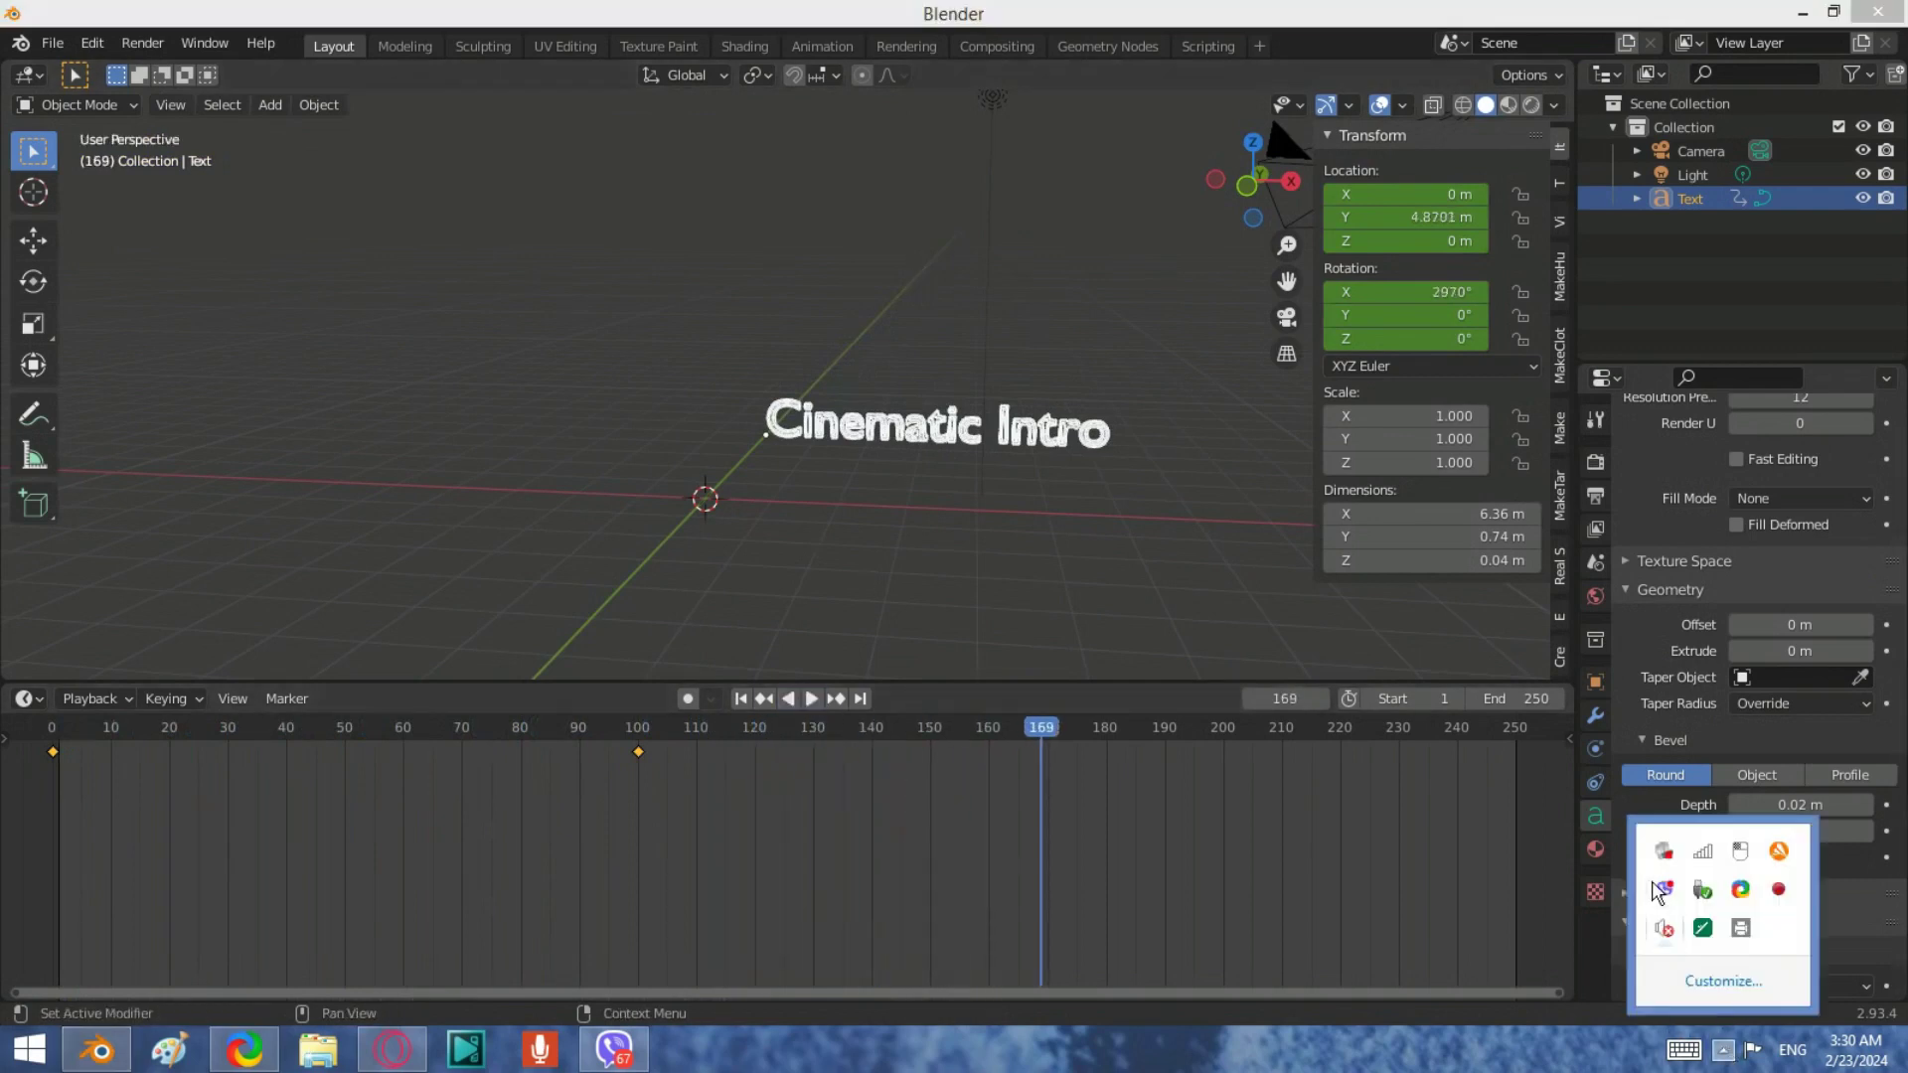
key(space)
click(765, 752)
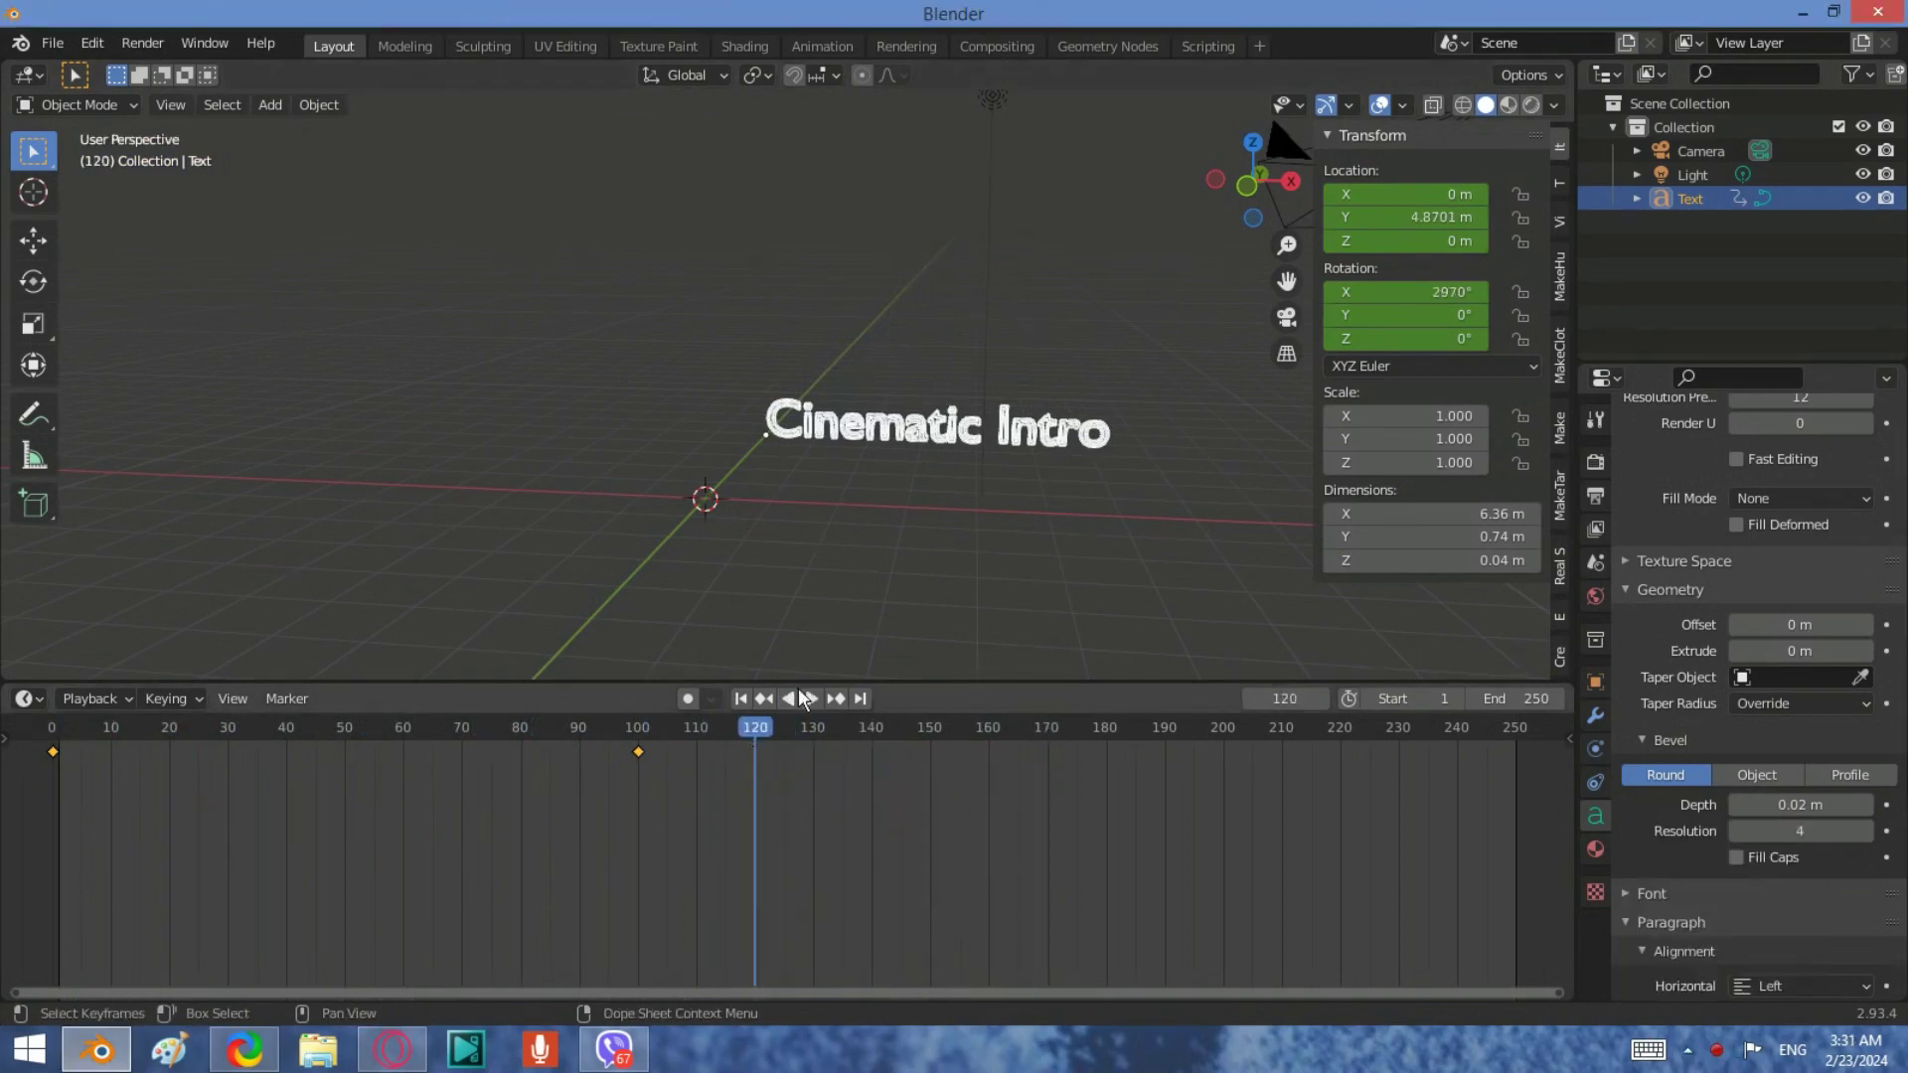
Rotate the text about 27° around Z and keyframe it at frame 120.
key(r)
key(z)
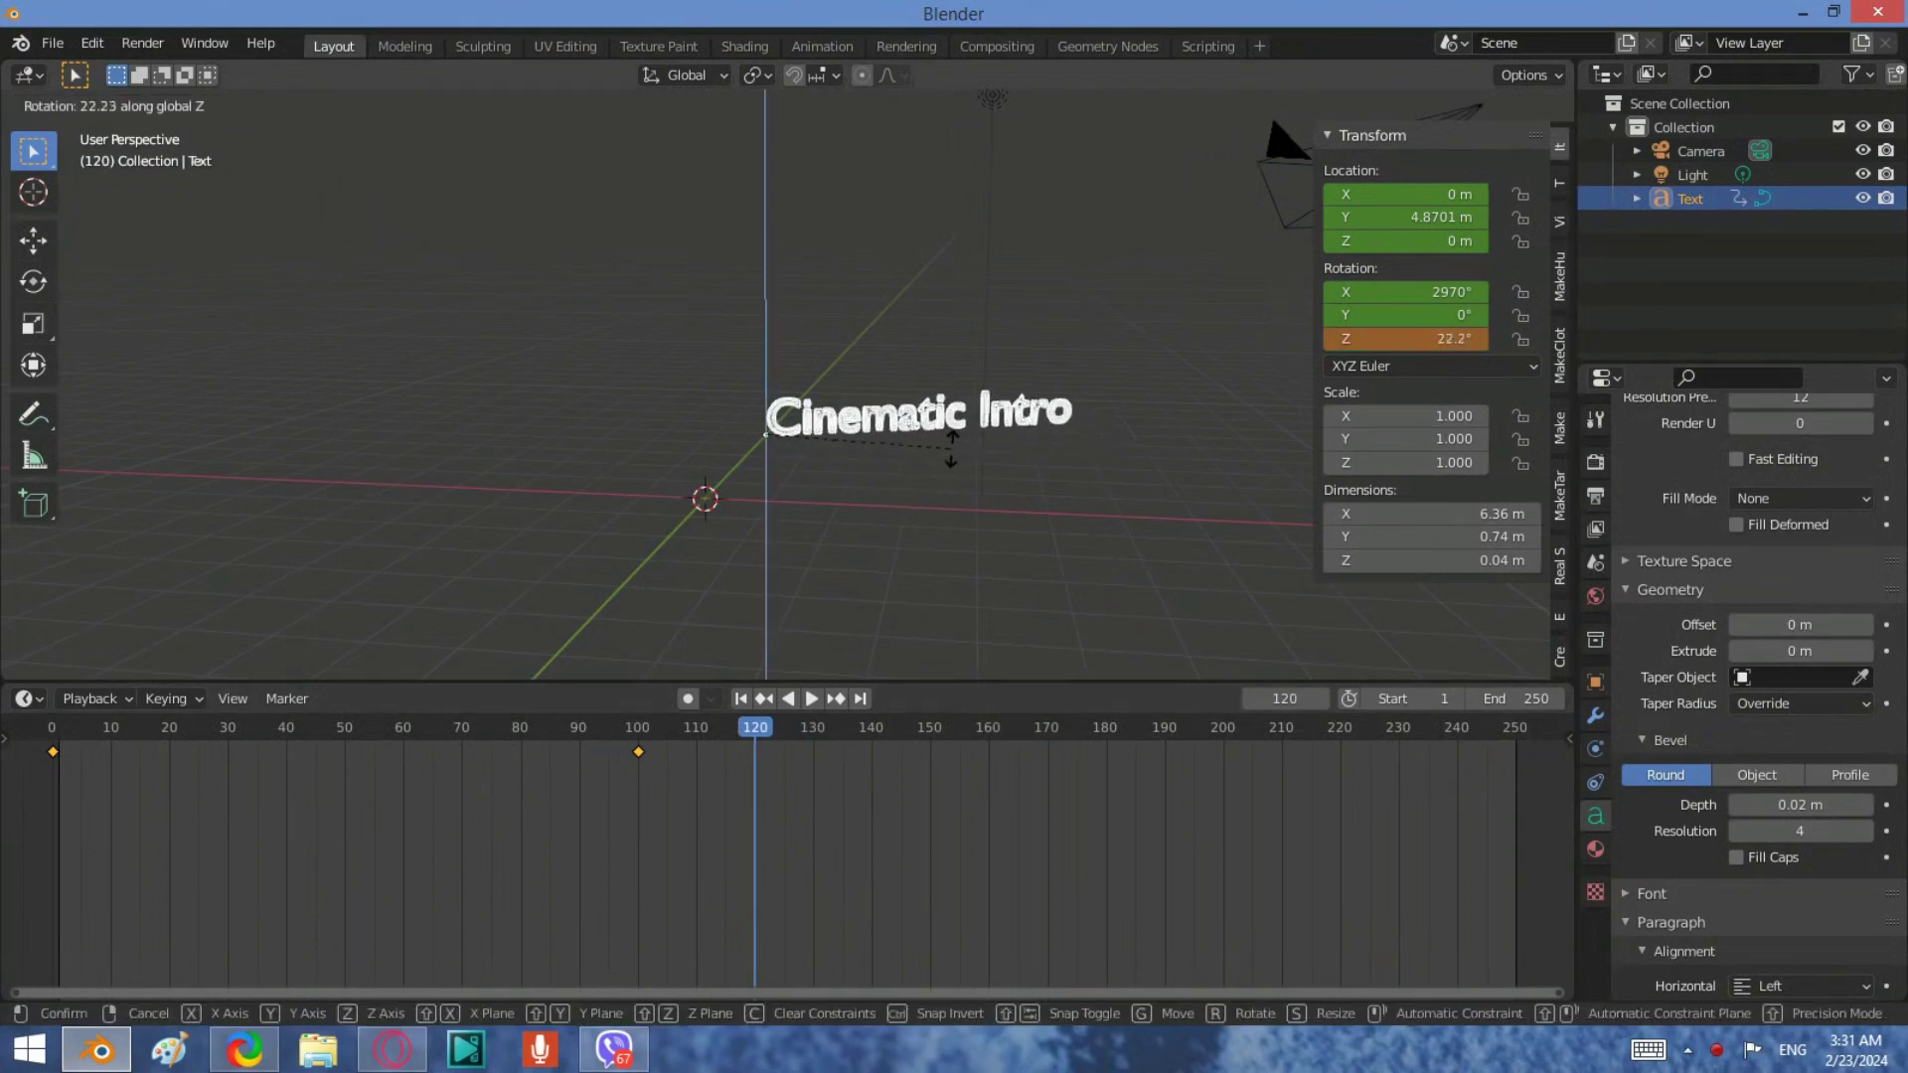
click(933, 435)
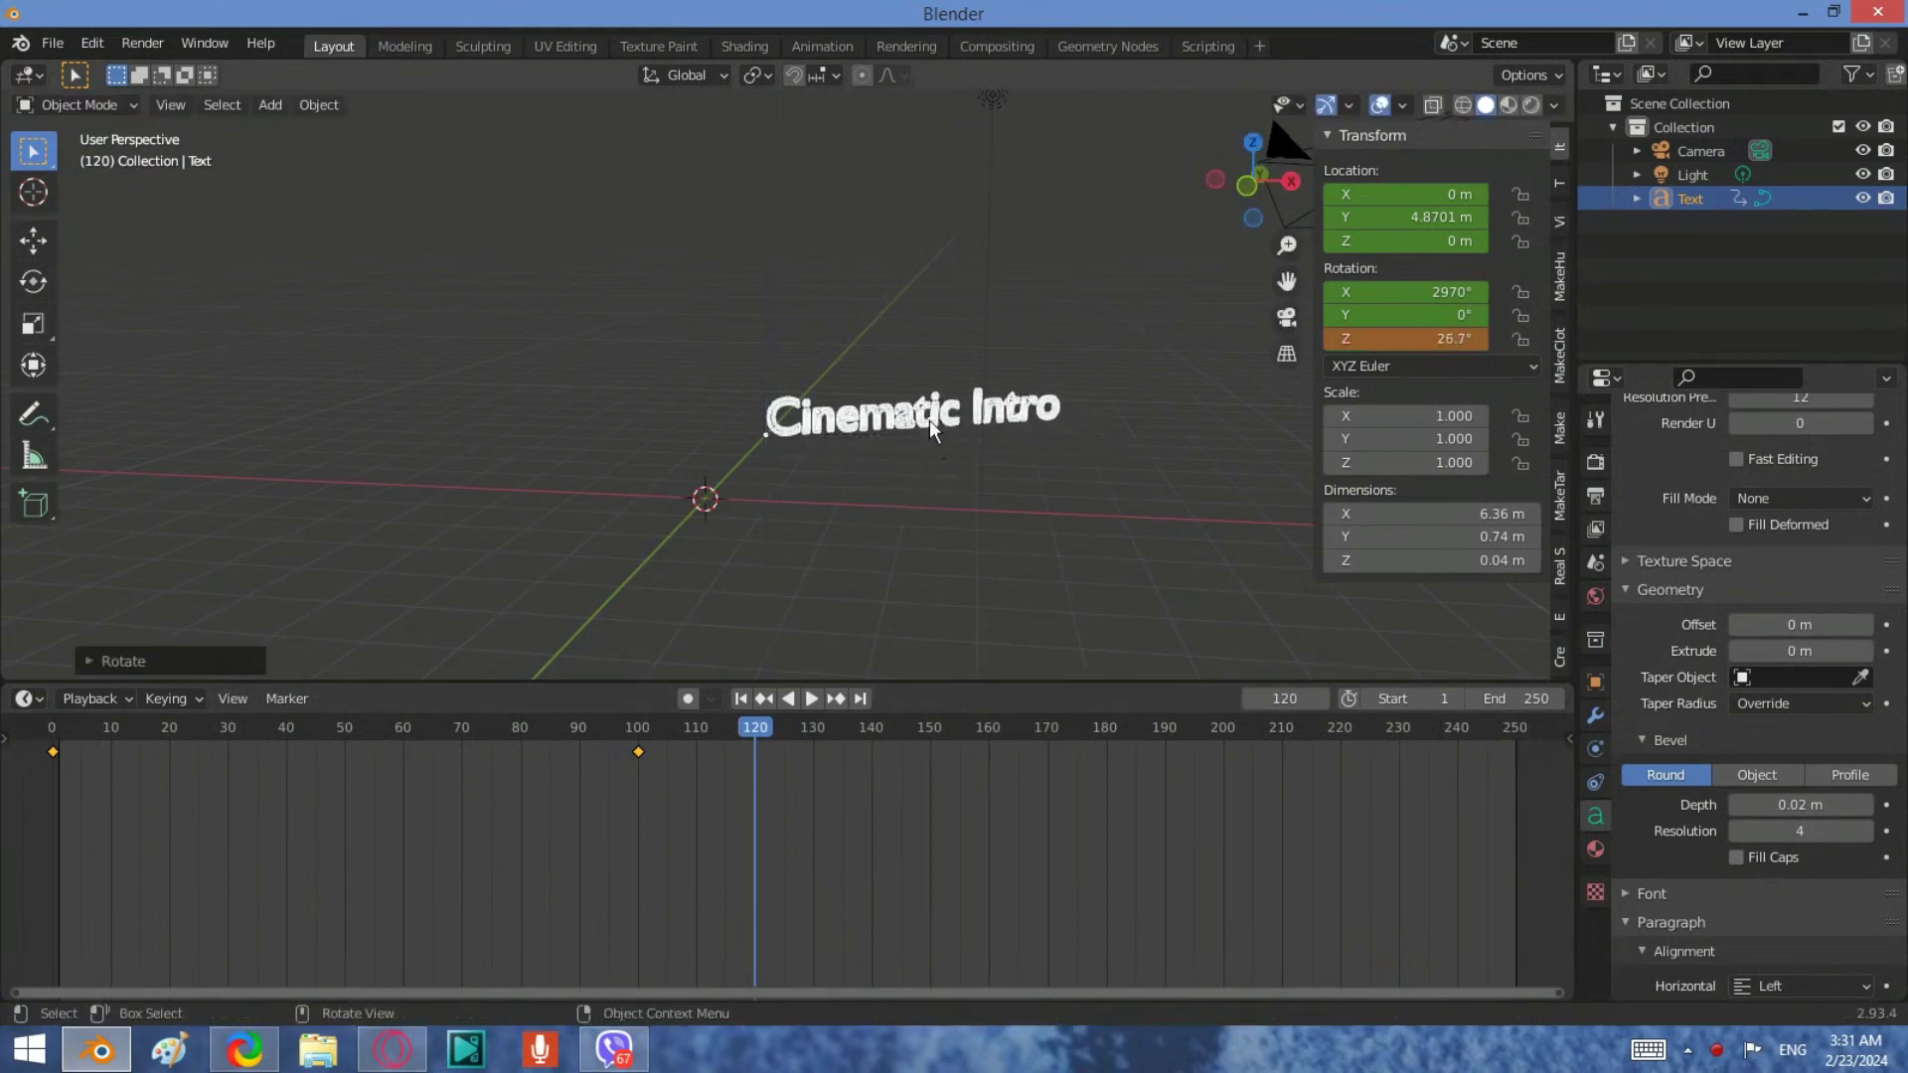
key(i)
click(888, 337)
At frame 140, rotate the text to -25° around Z and keyframe location and rotation.
key(space)
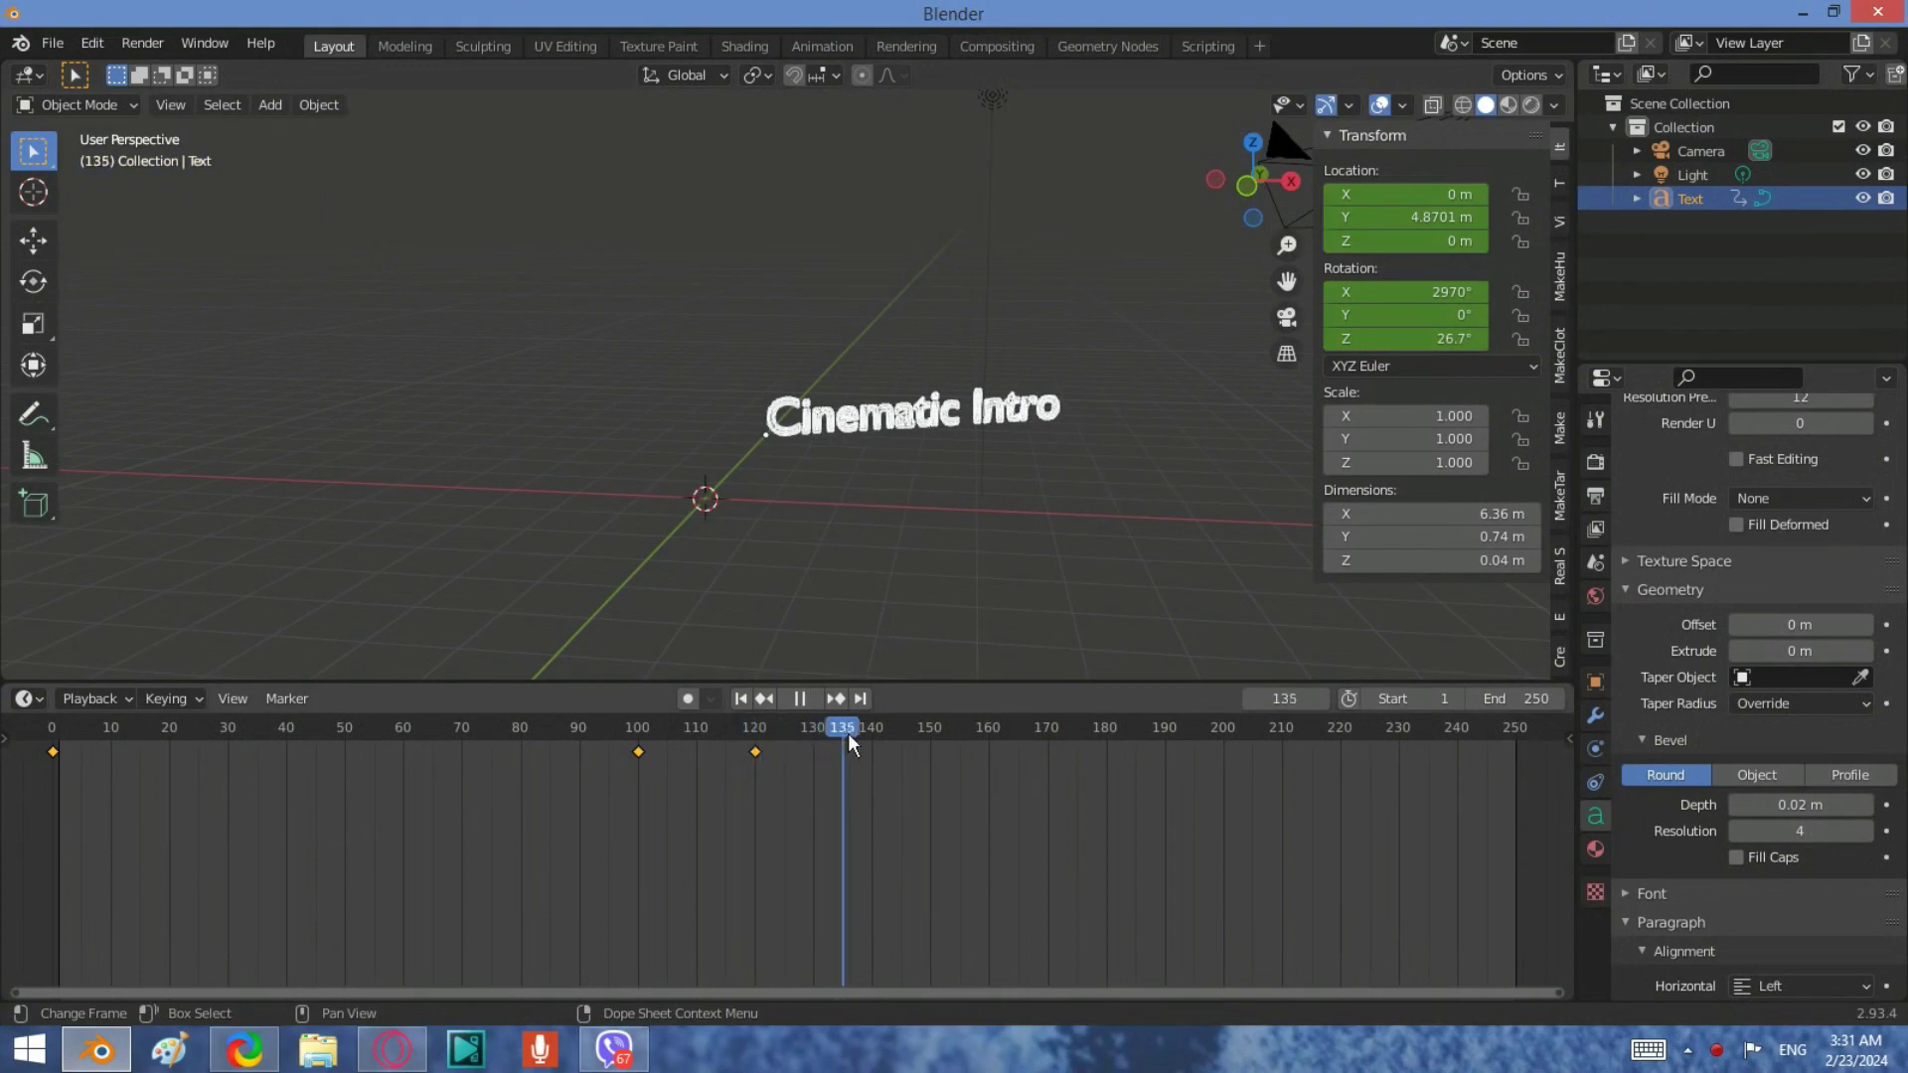
key(space)
key(r)
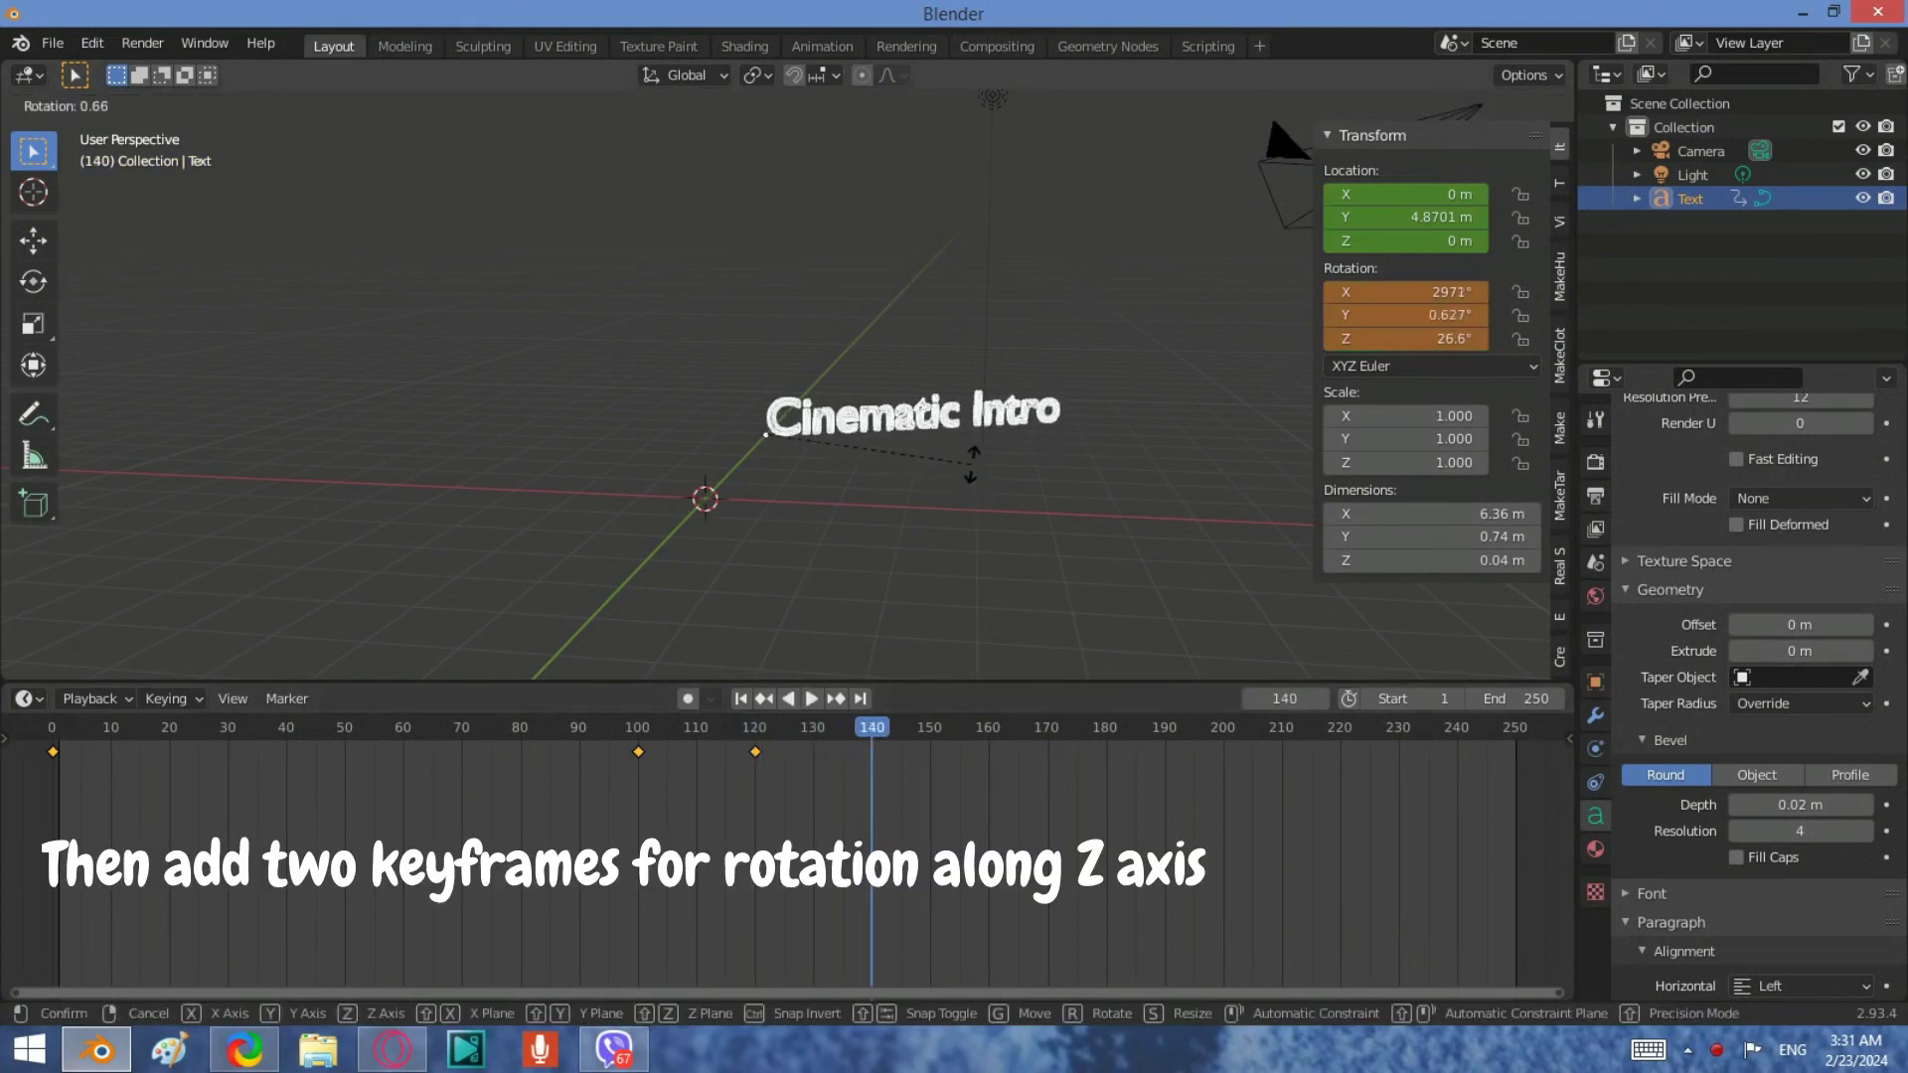
key(z)
click(890, 349)
key(i)
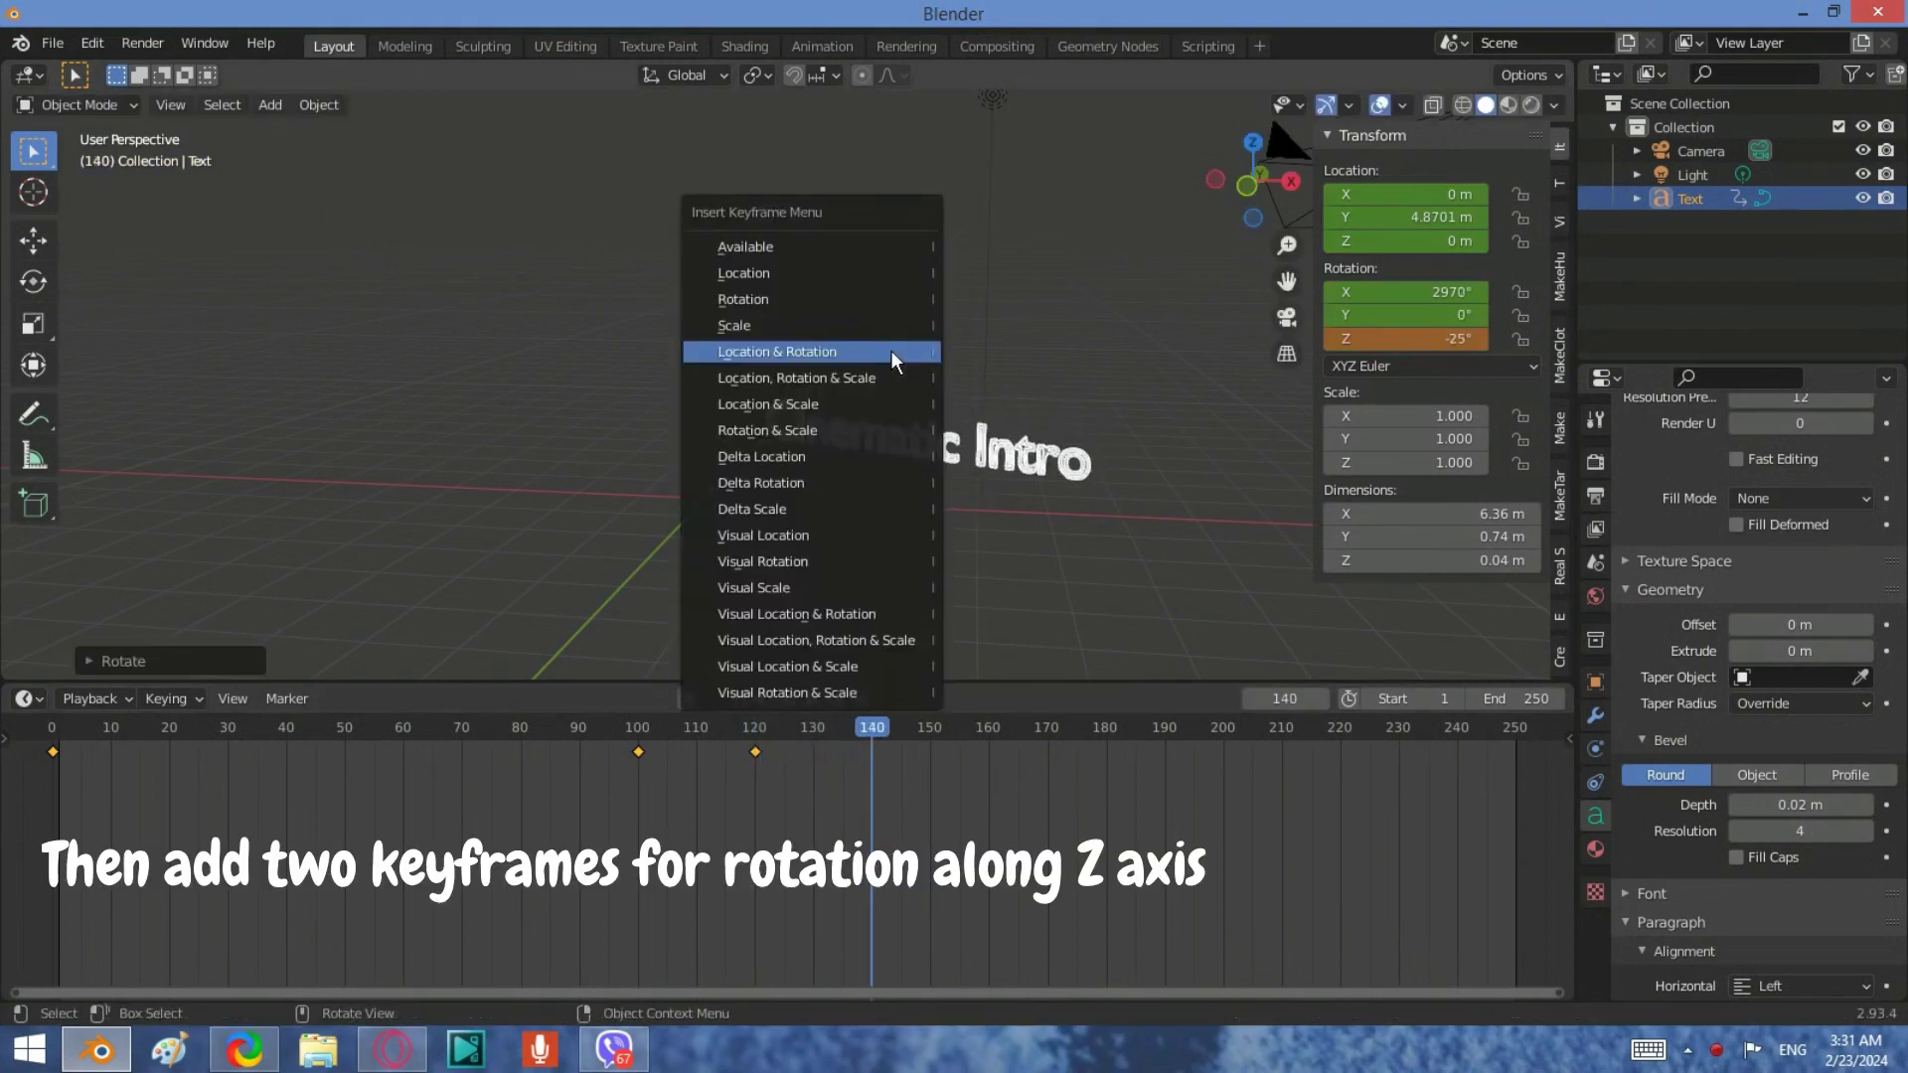
click(890, 350)
Duplicate the frame-100 keyframe to frame 160.
drag(874, 732, 992, 747)
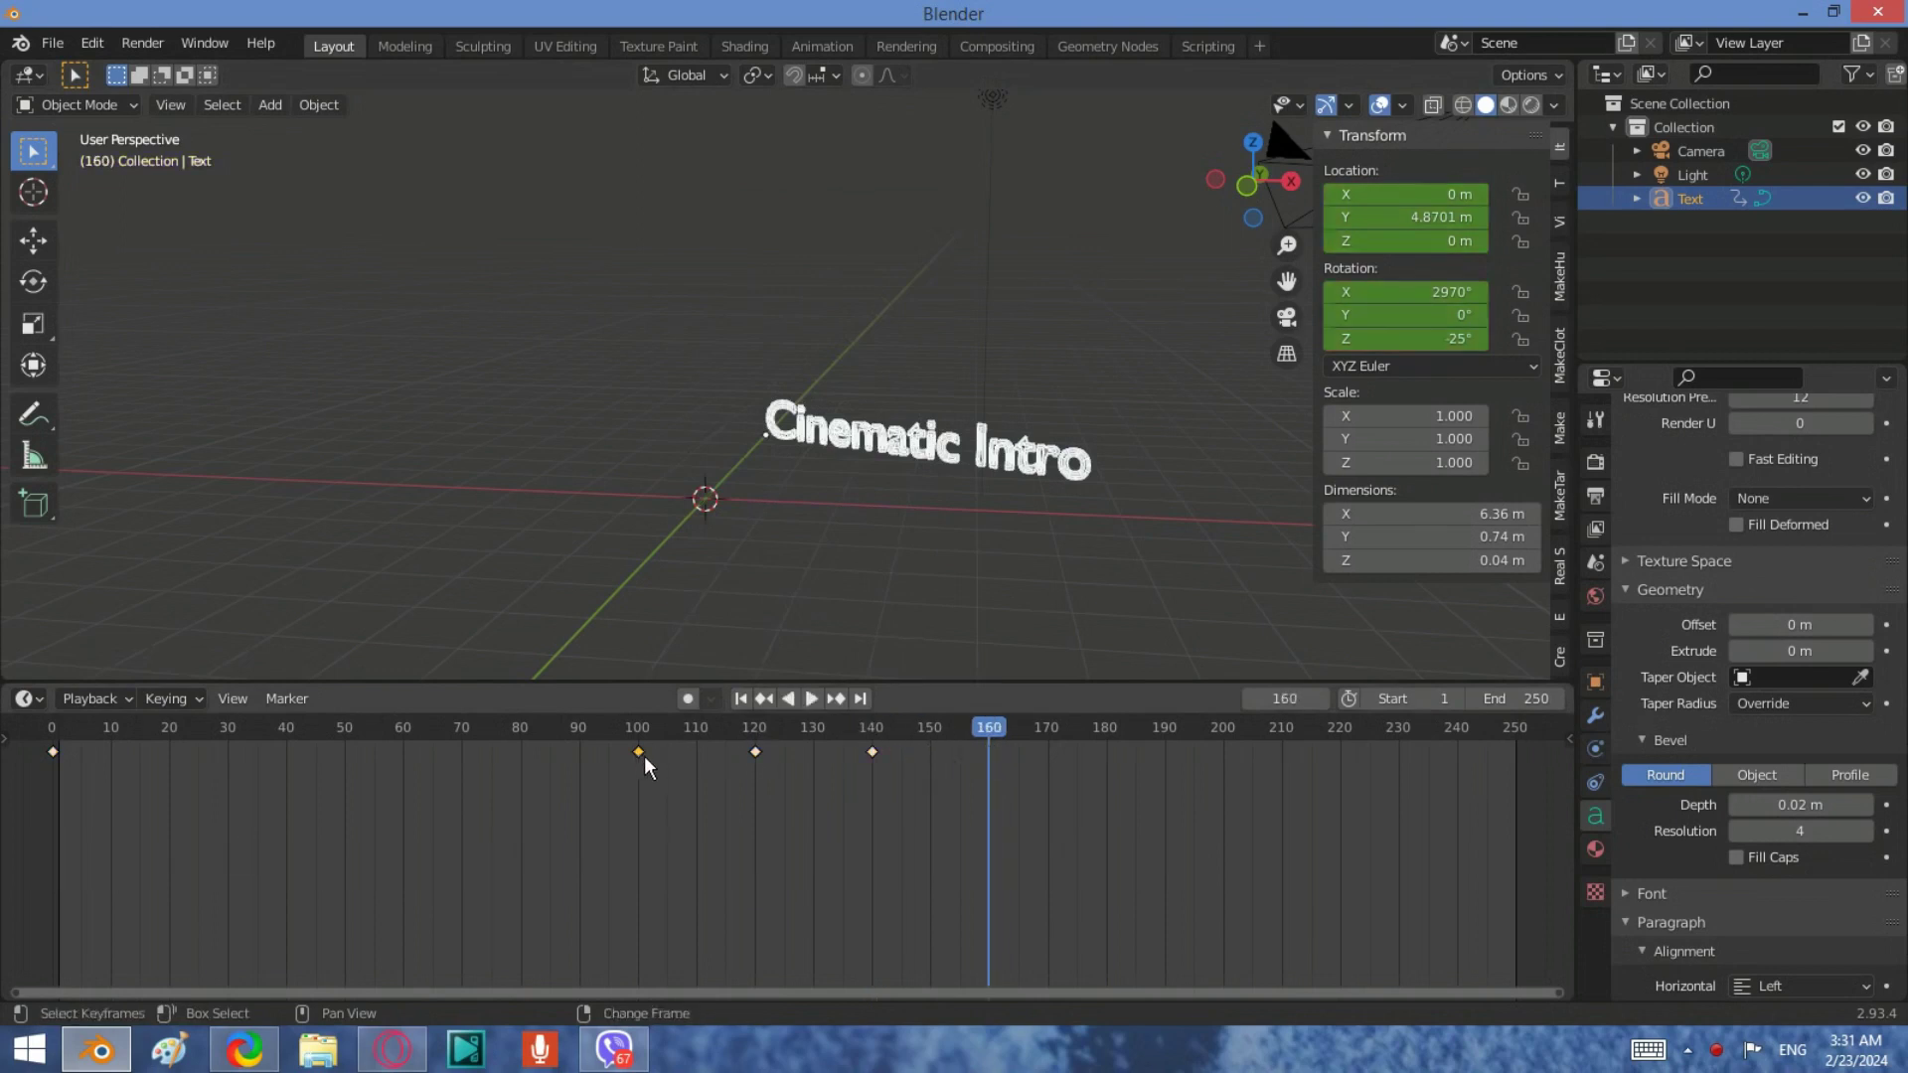
key(shift+d)
click(994, 776)
Delete the old camera and add a new camera.
middle_drag(755, 467, 640, 515)
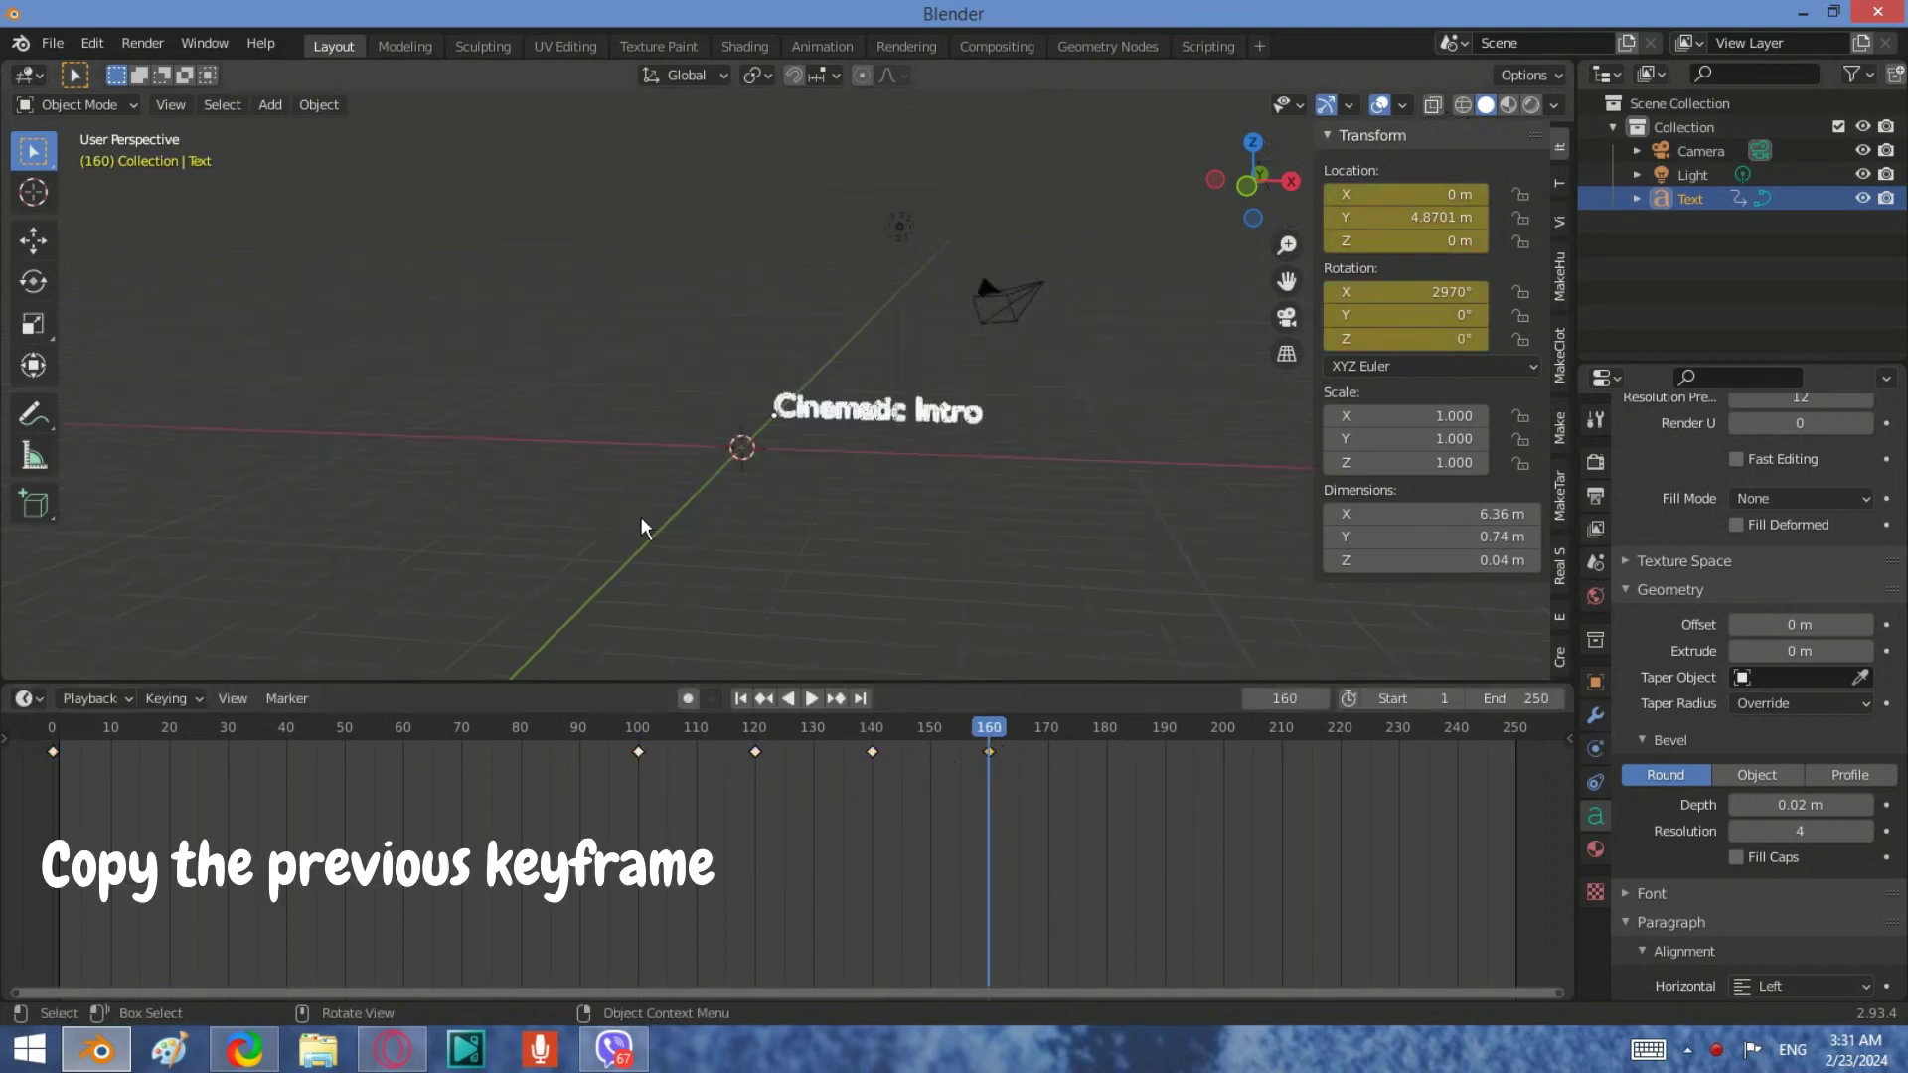
click(525, 449)
middle_drag(525, 449, 1014, 395)
click(992, 366)
key(Delete)
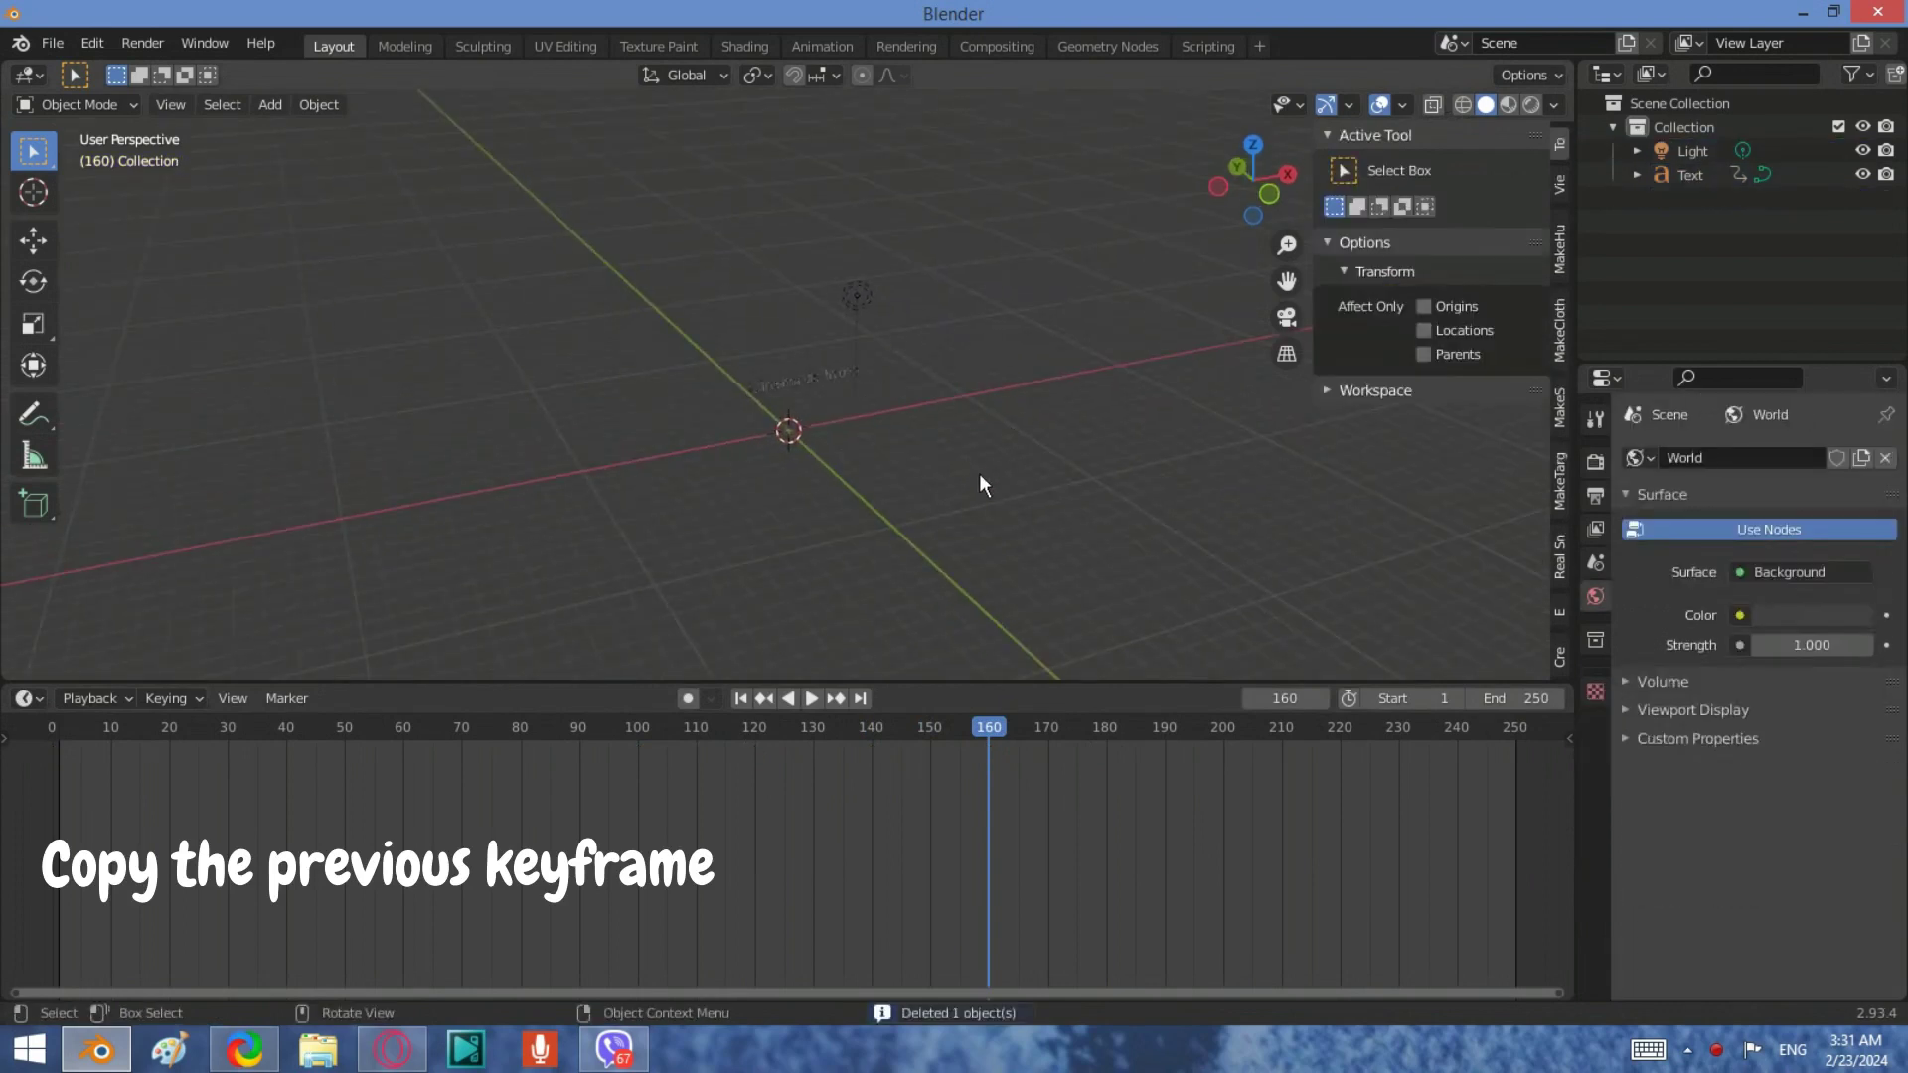
key(shift+a)
click(904, 733)
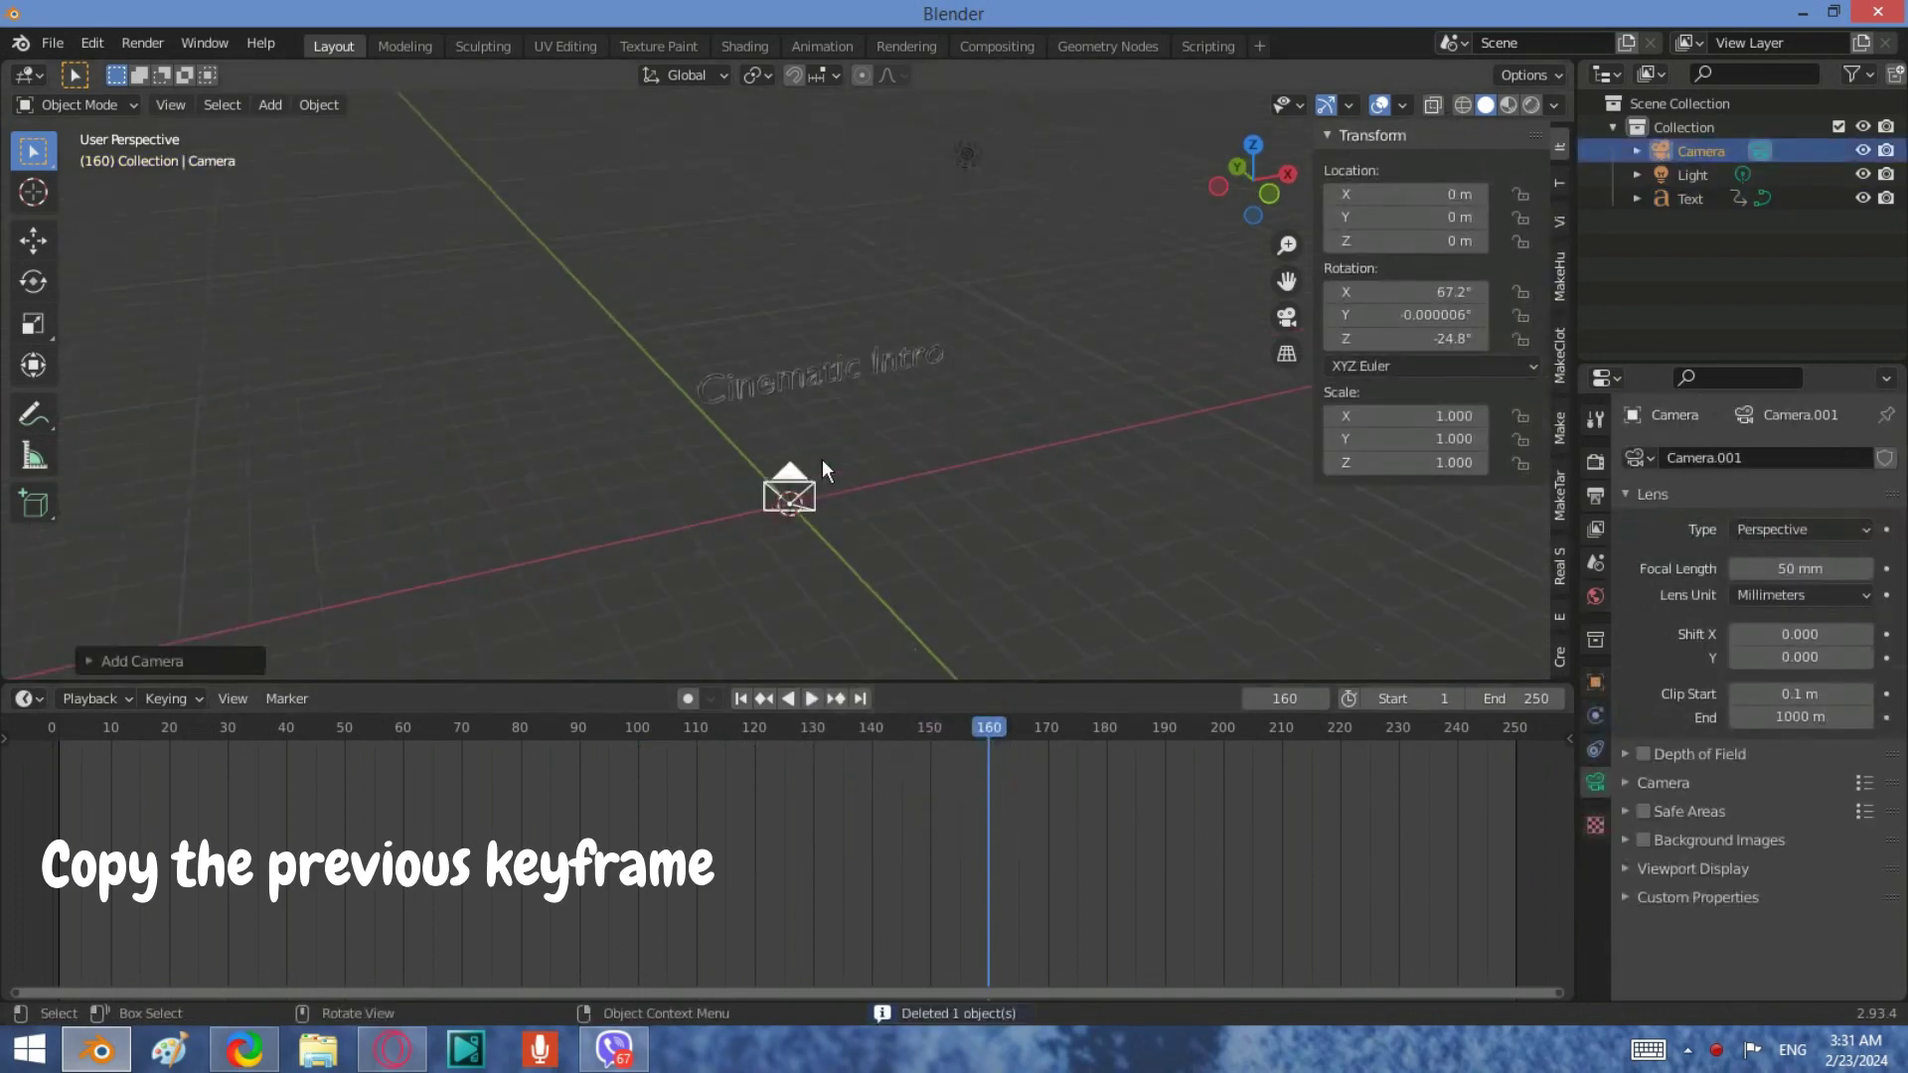
In top view, move and rotate the new camera to face the text.
middle_drag(820, 459, 898, 478)
key(KP_7)
scroll(832, 463, down, 3)
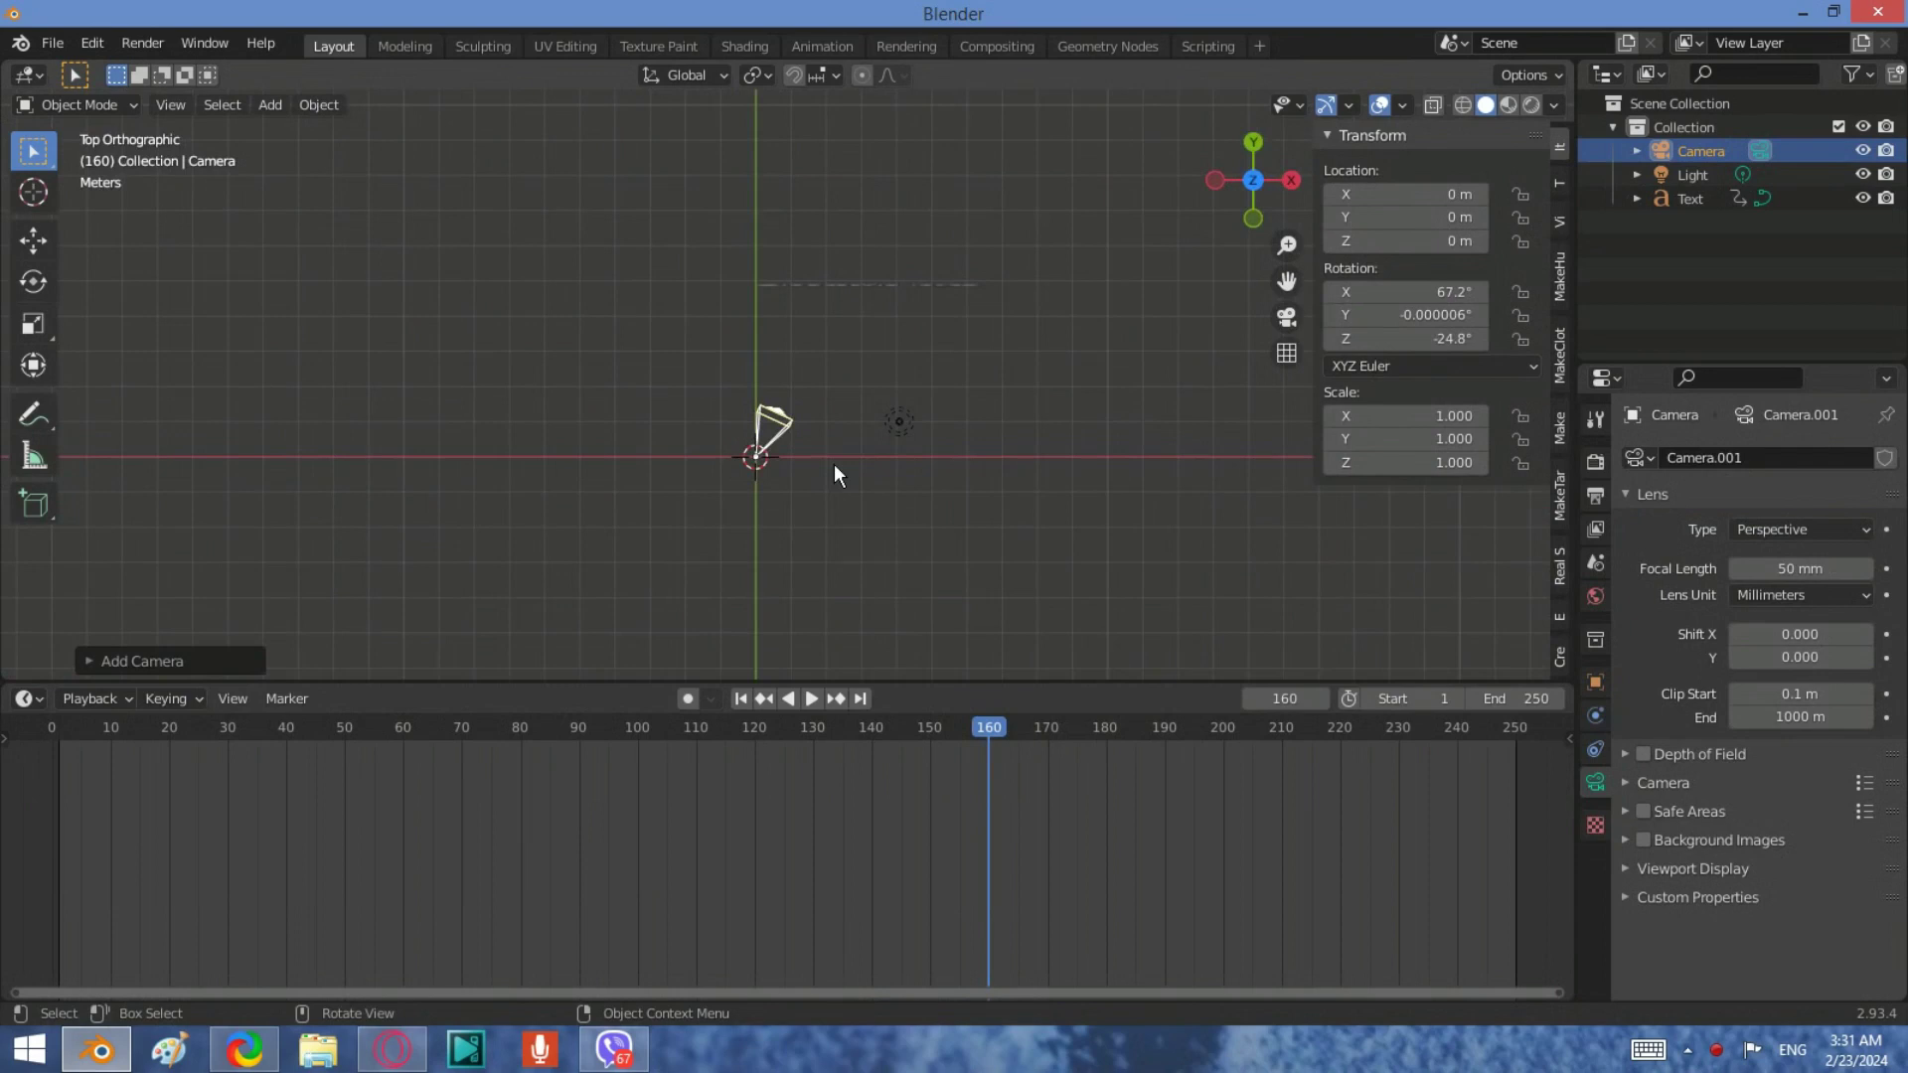
key(g)
click(958, 552)
key(r)
click(954, 526)
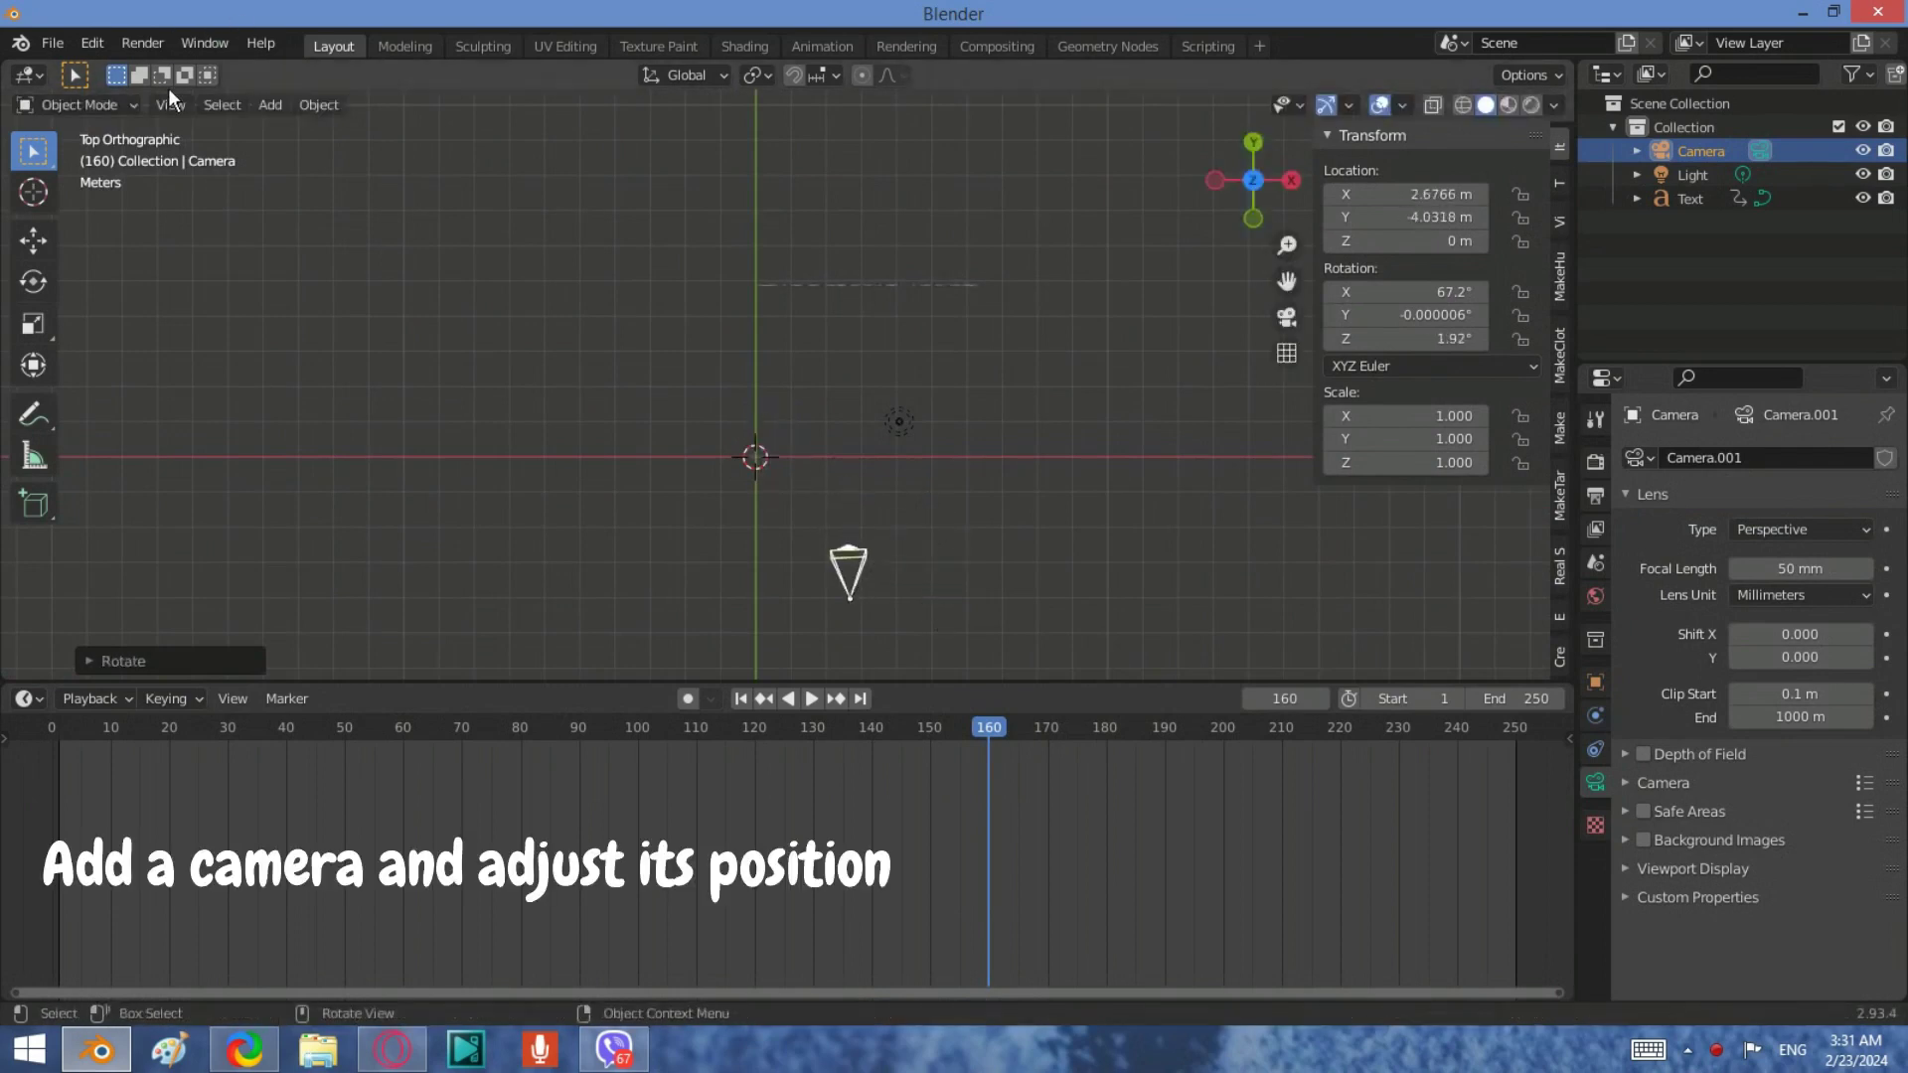
Look through the active camera and raise it along Z until 'Cinematic Intro' is framed.
click(171, 105)
click(457, 366)
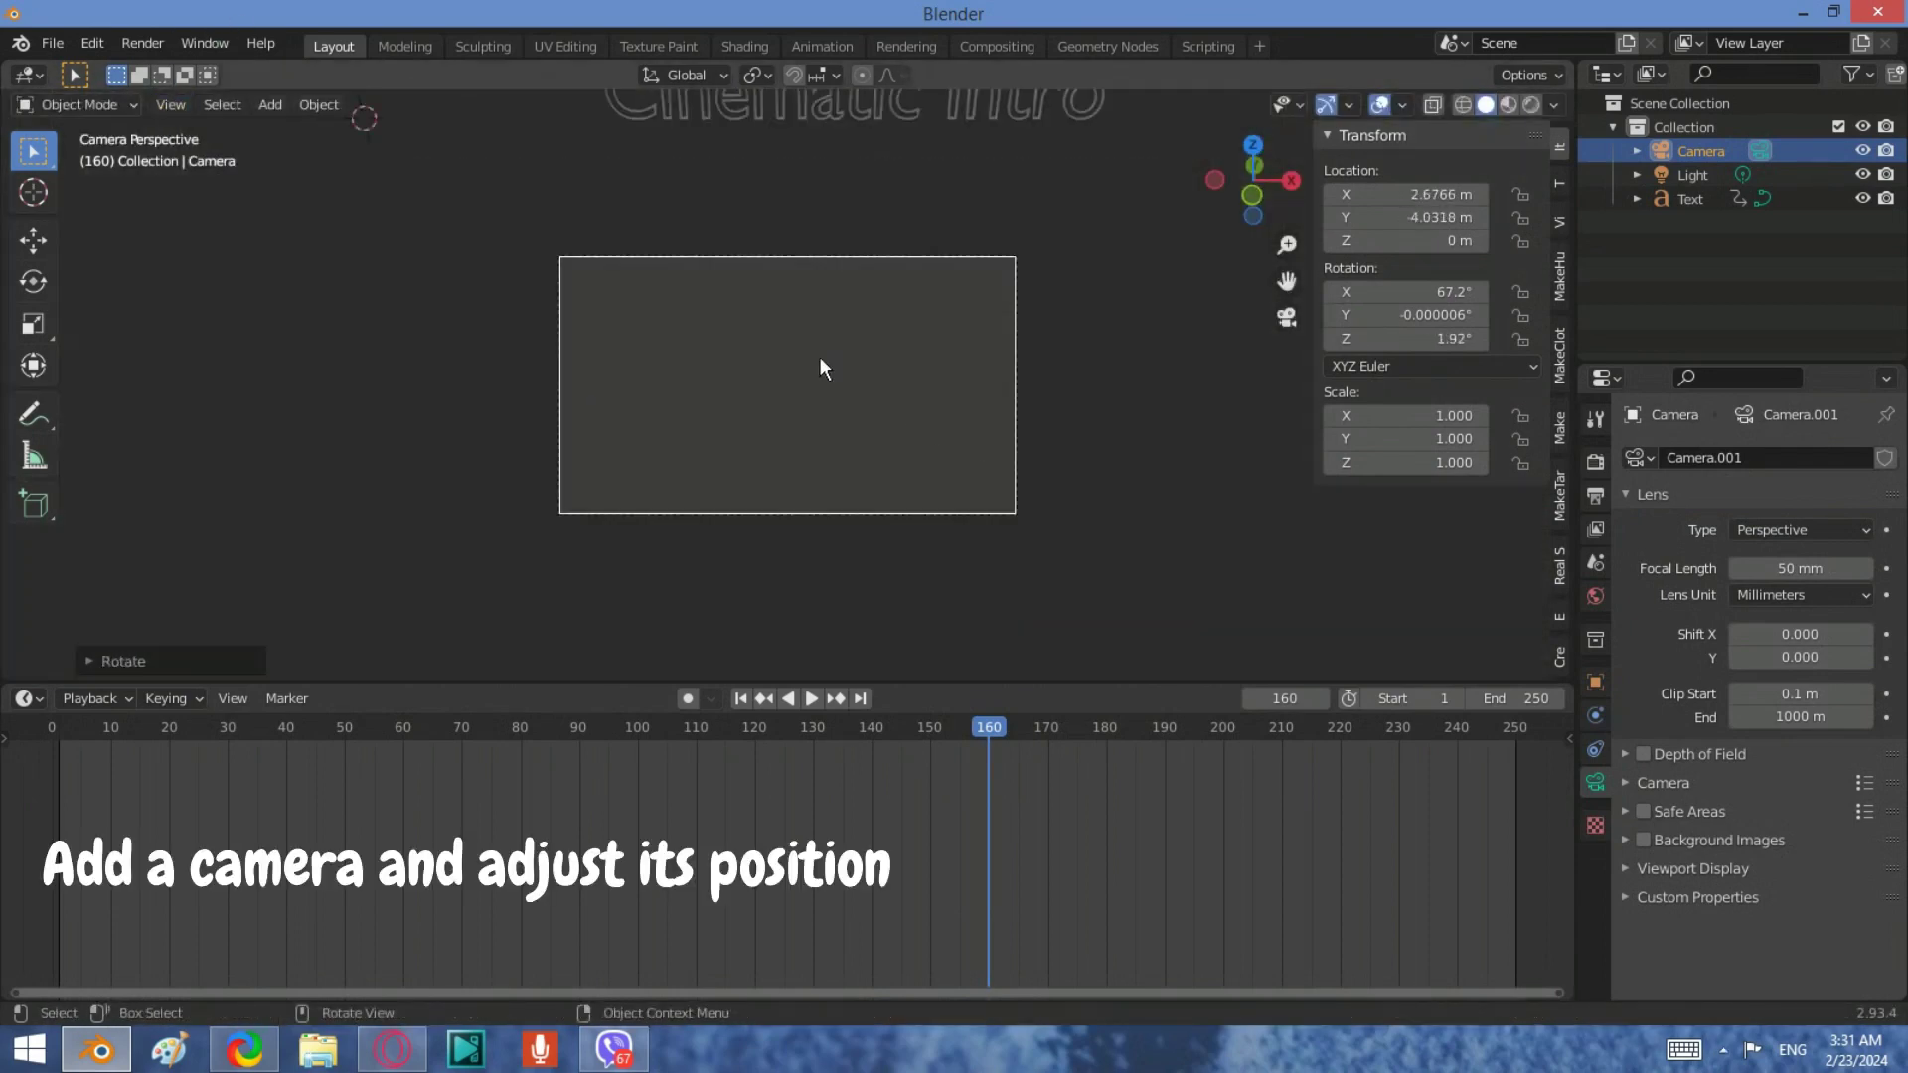
key(g)
key(z)
click(801, 498)
key(g)
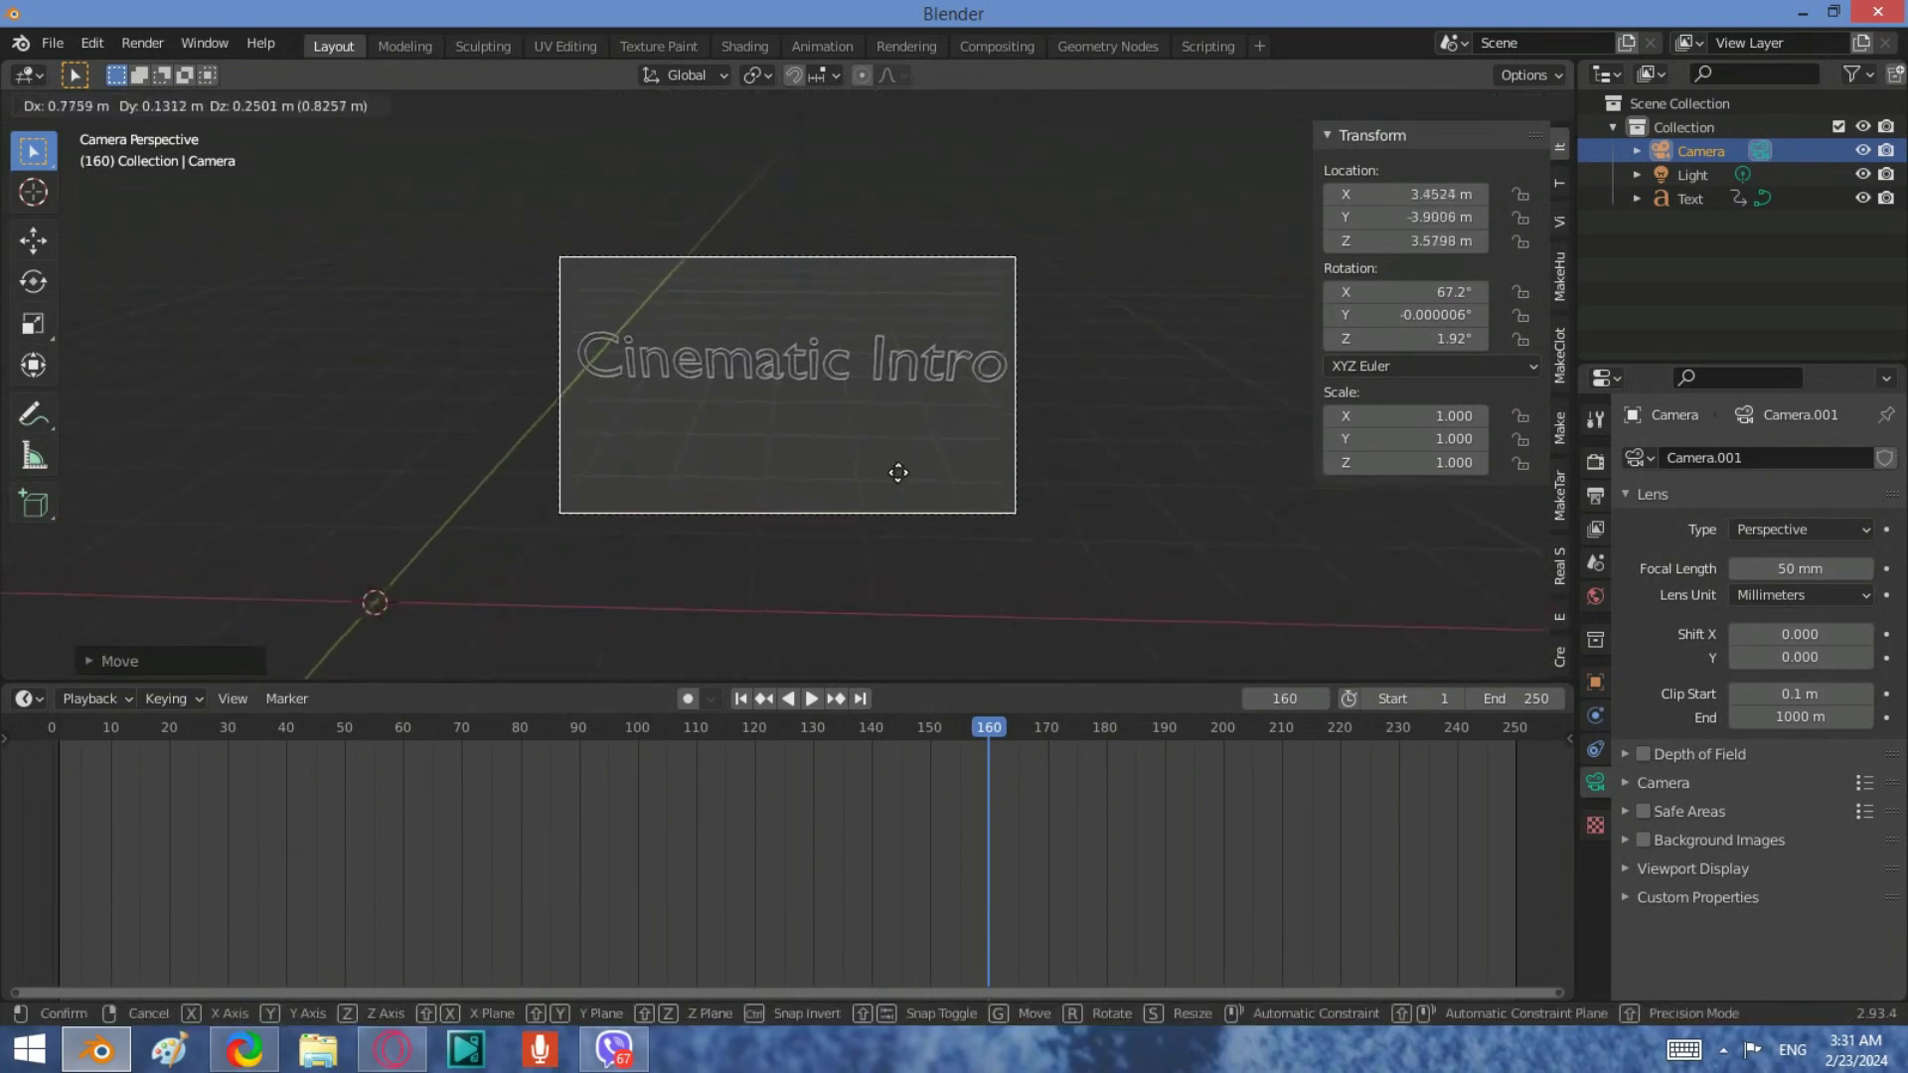
click(830, 650)
scroll(744, 483, down, 3)
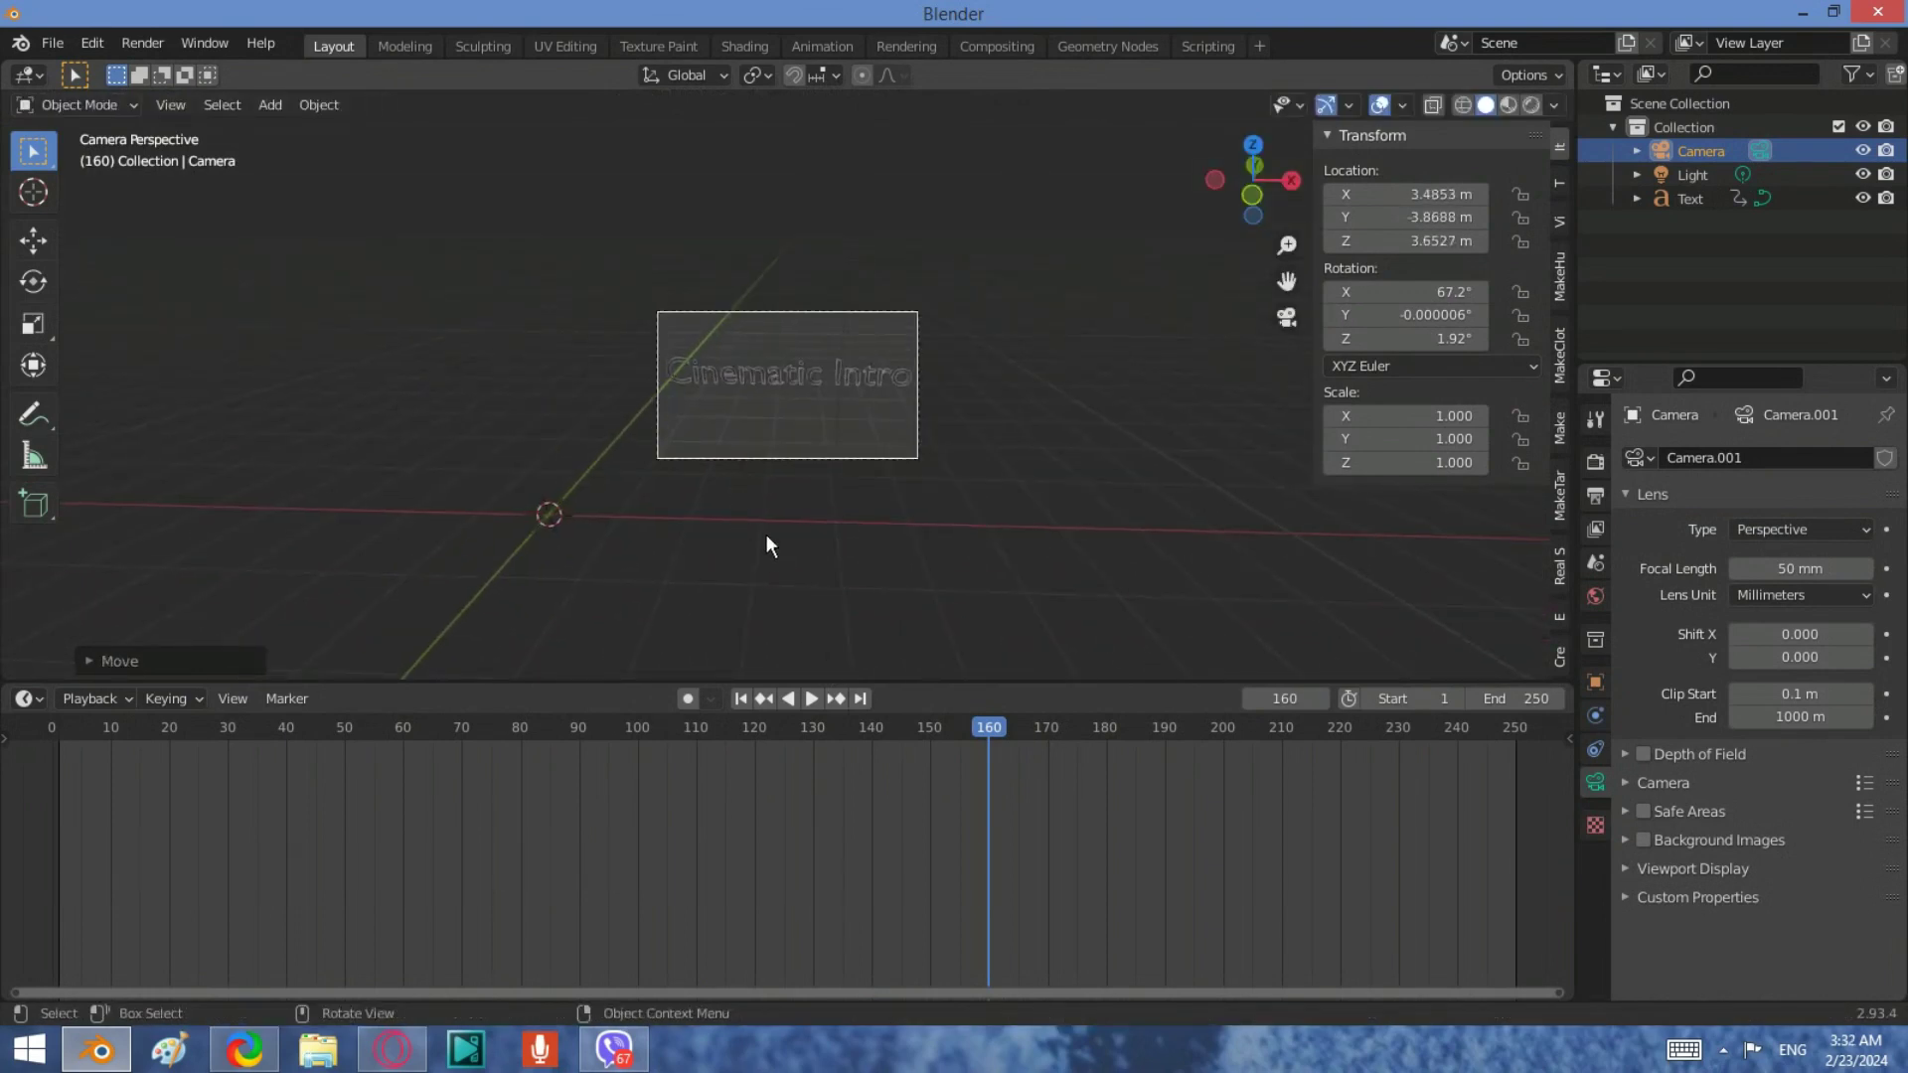
scroll(765, 545, up, 2)
Select the text and add a new material to it.
click(741, 368)
click(1594, 848)
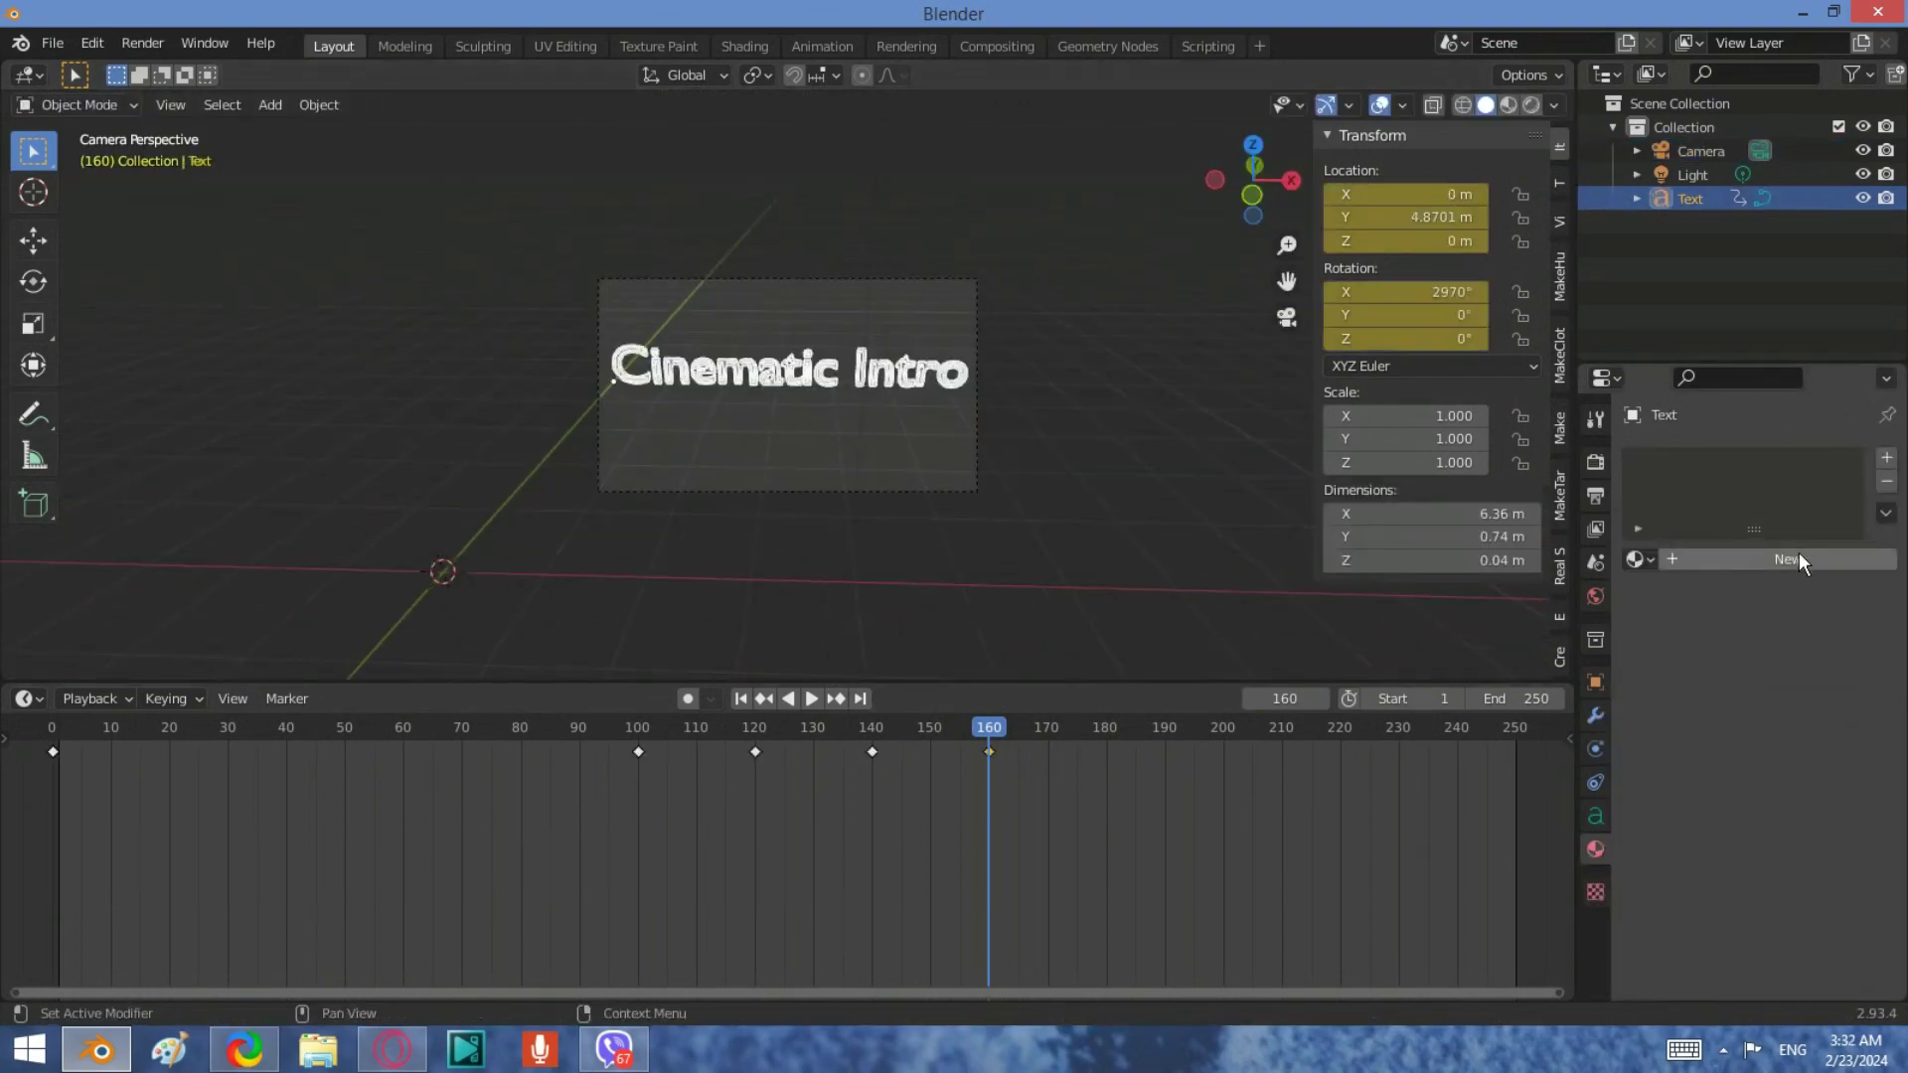
click(1799, 560)
scroll(1763, 849, down, 5)
scroll(1763, 848, down, 5)
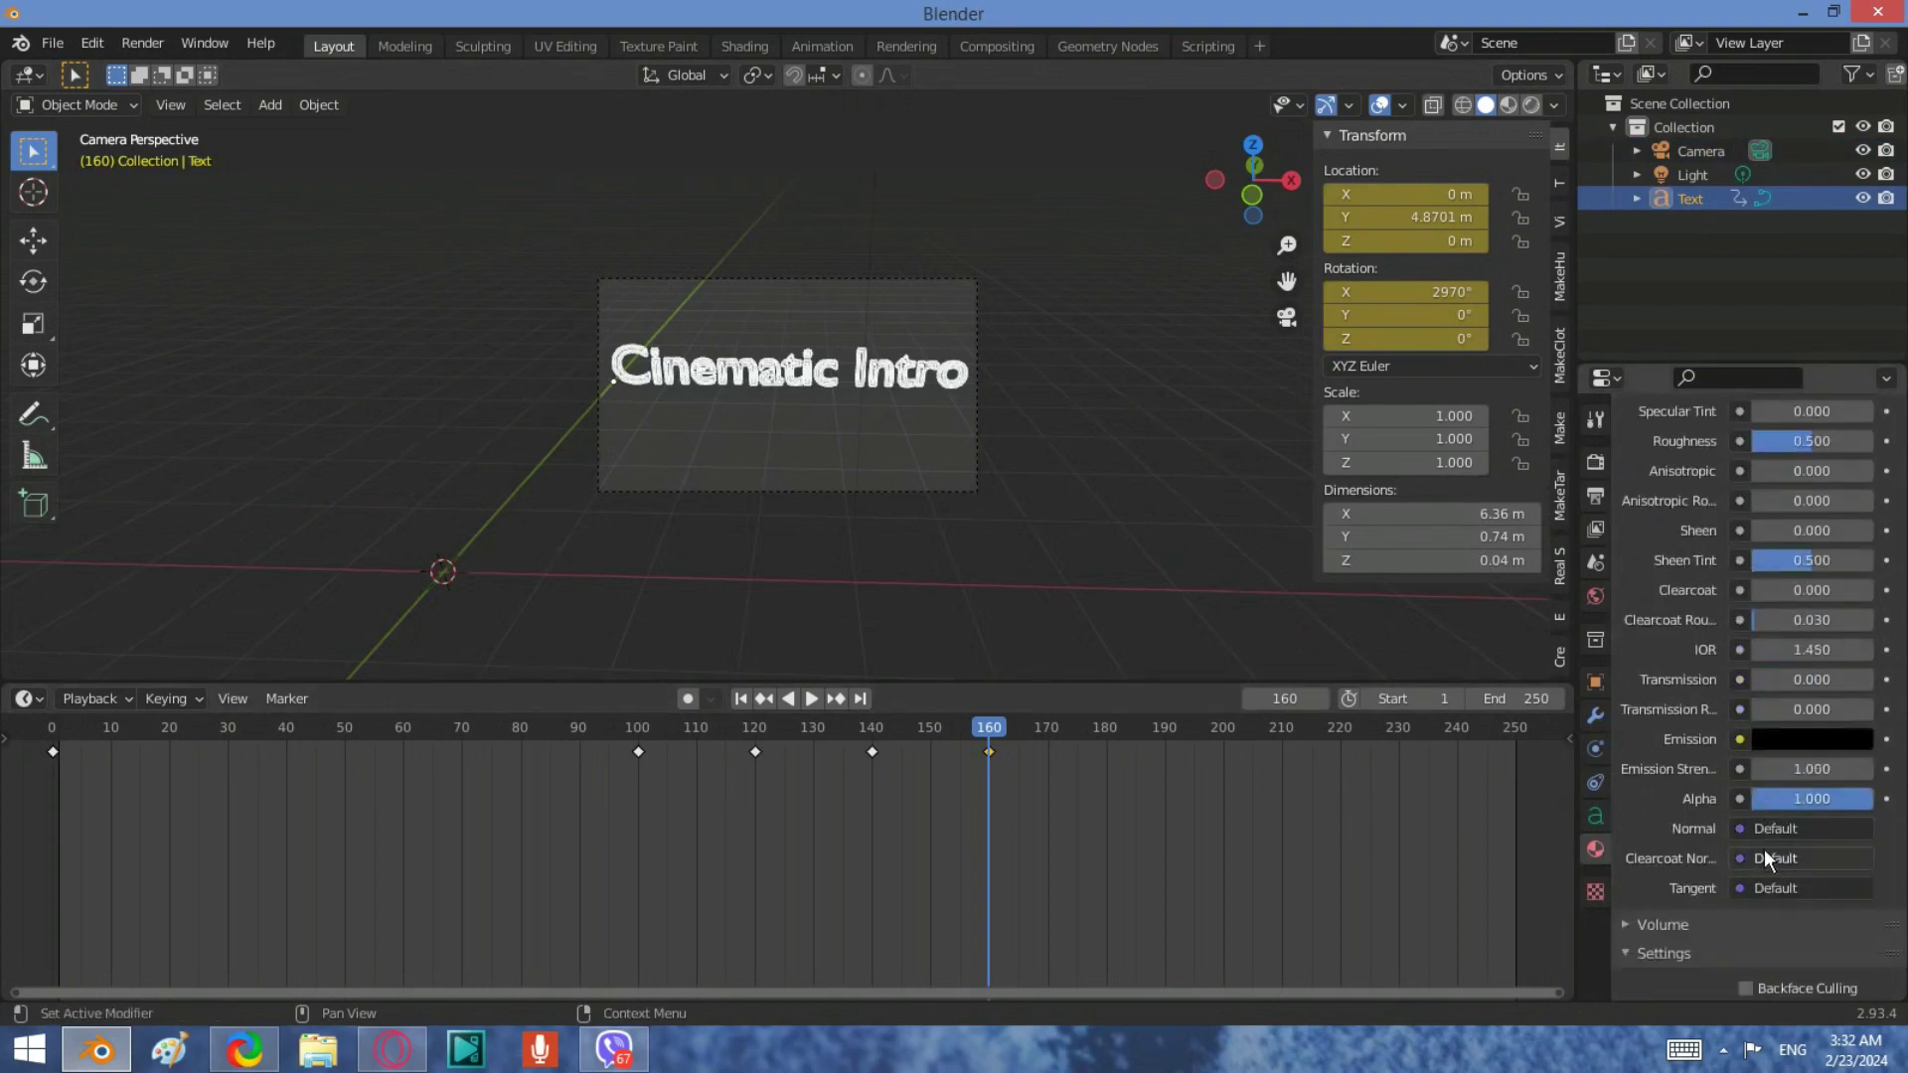
Set the material's emission colour to a bright light yellow.
click(1781, 740)
drag(1858, 567, 1858, 427)
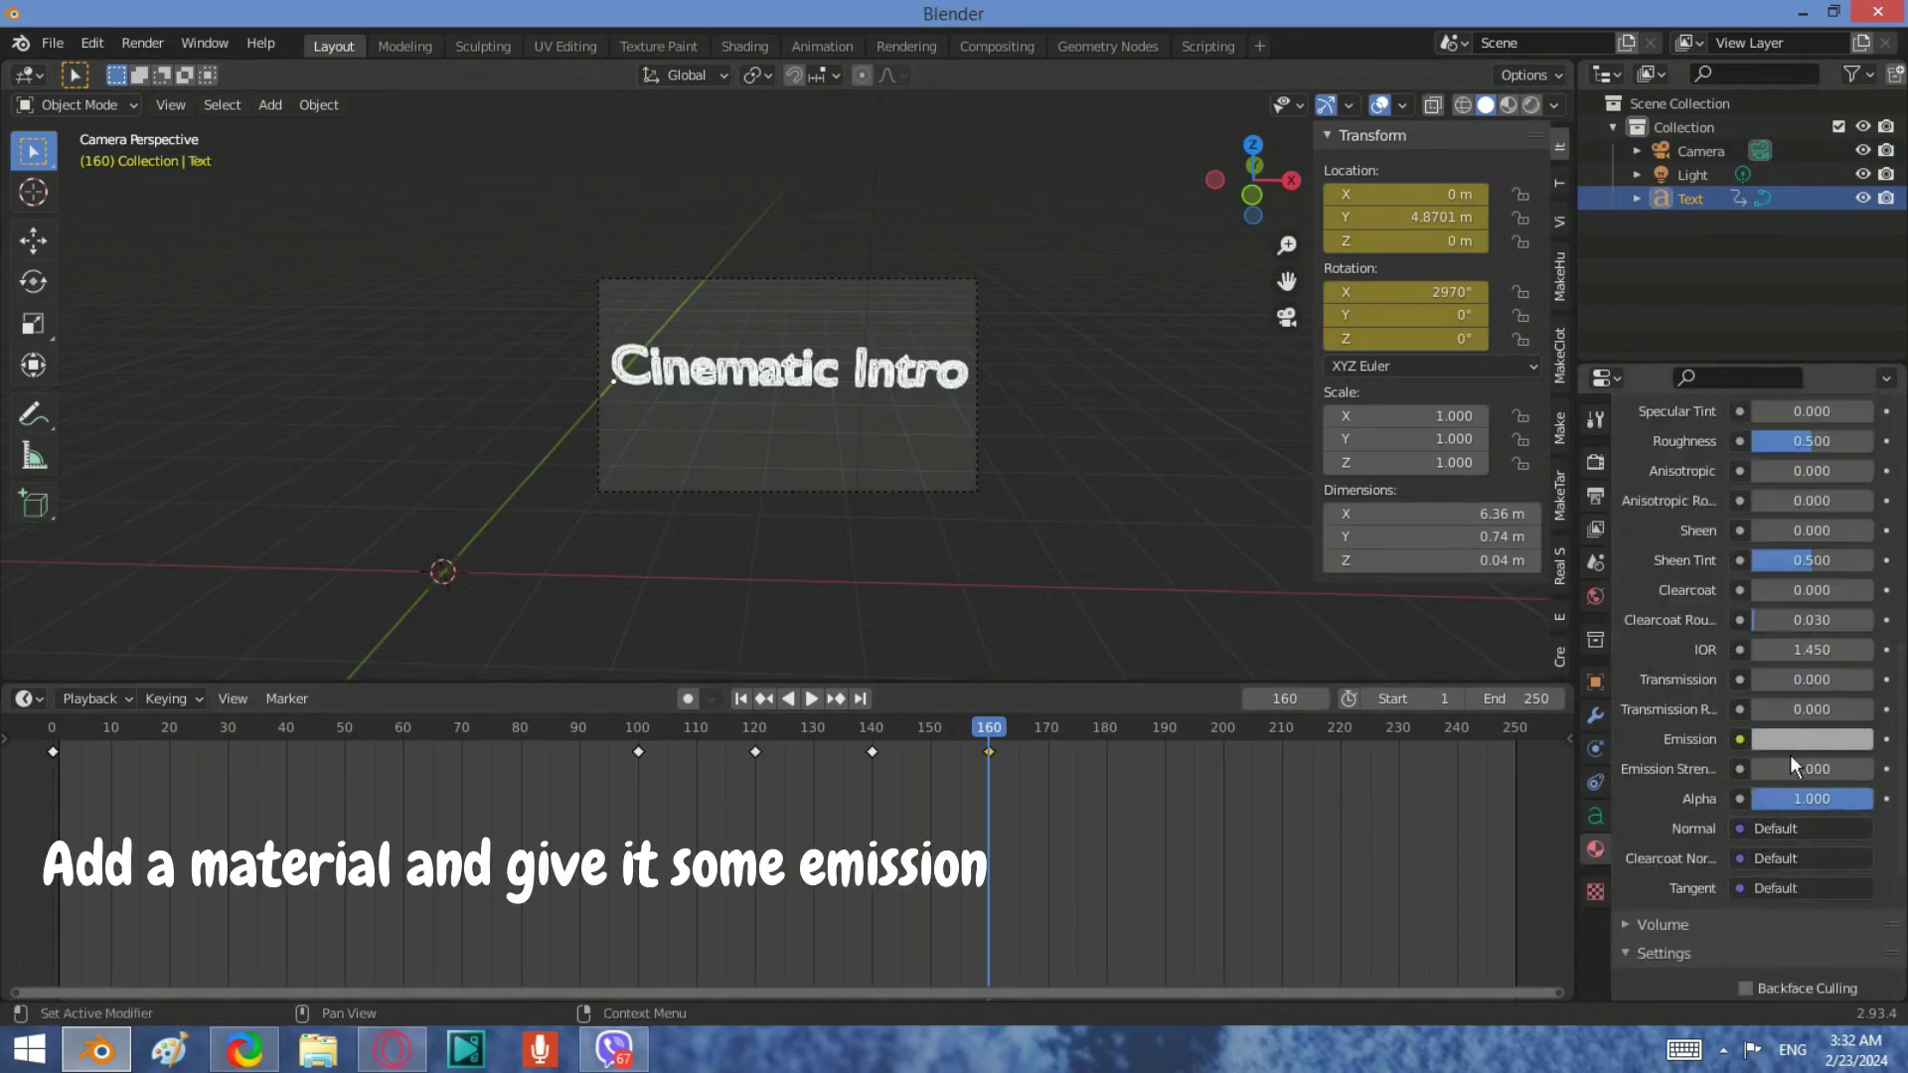
click(1808, 740)
click(1712, 510)
click(1793, 739)
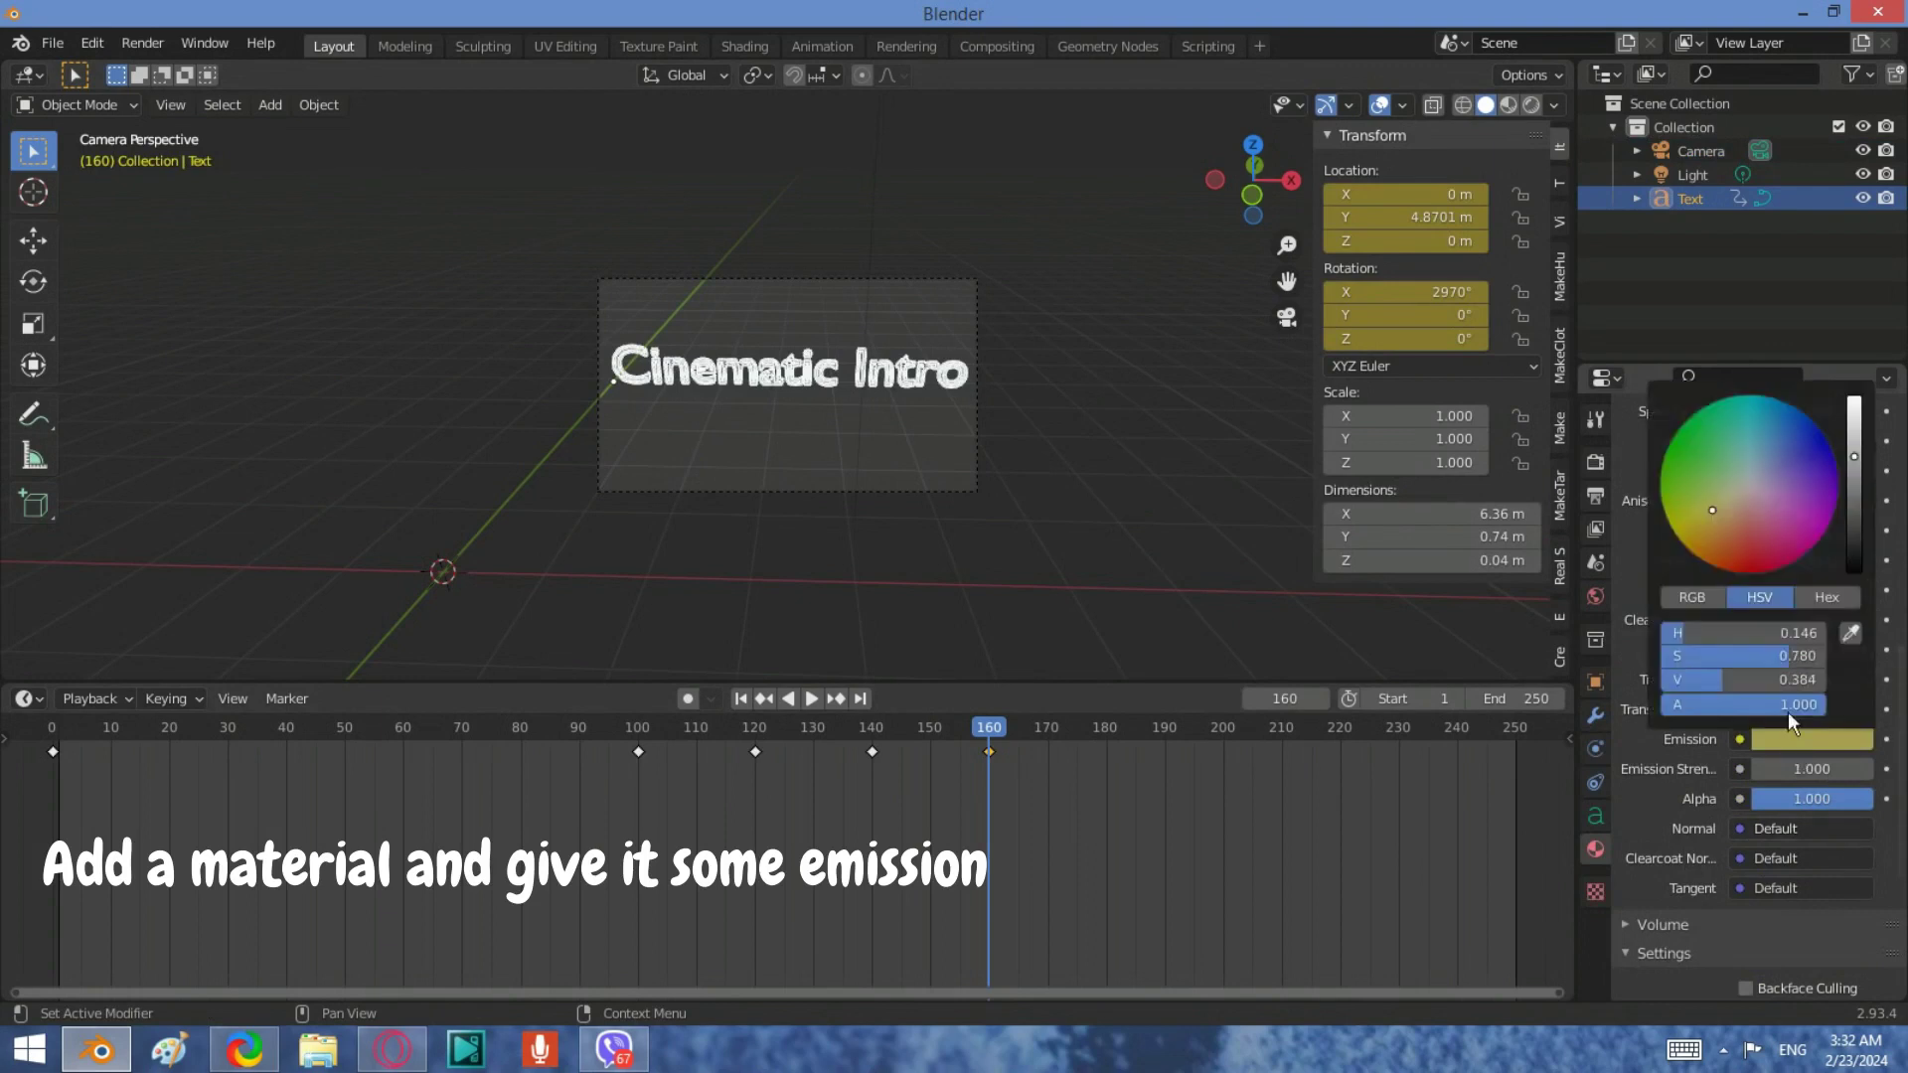
drag(1838, 459, 1850, 402)
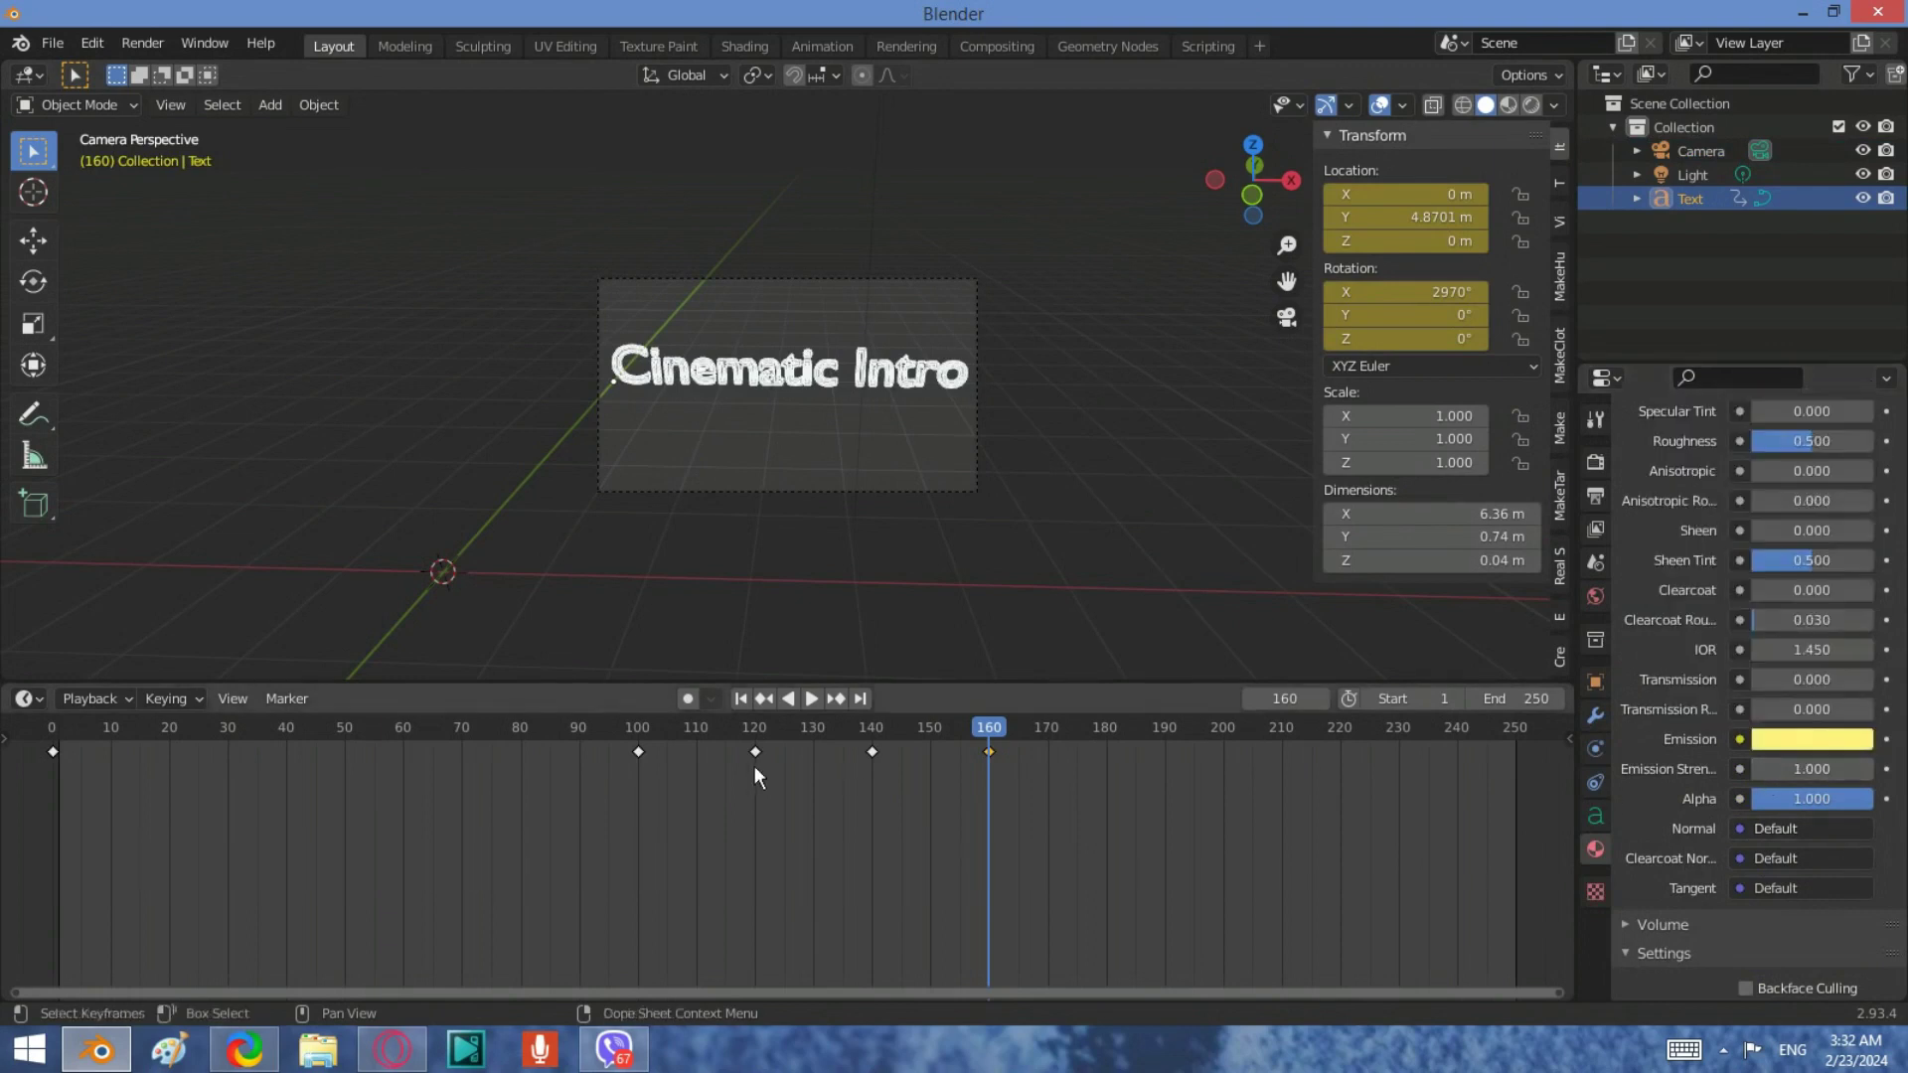
Enable Bloom in the render settings and preview the glow in Rendered shading.
click(1594, 462)
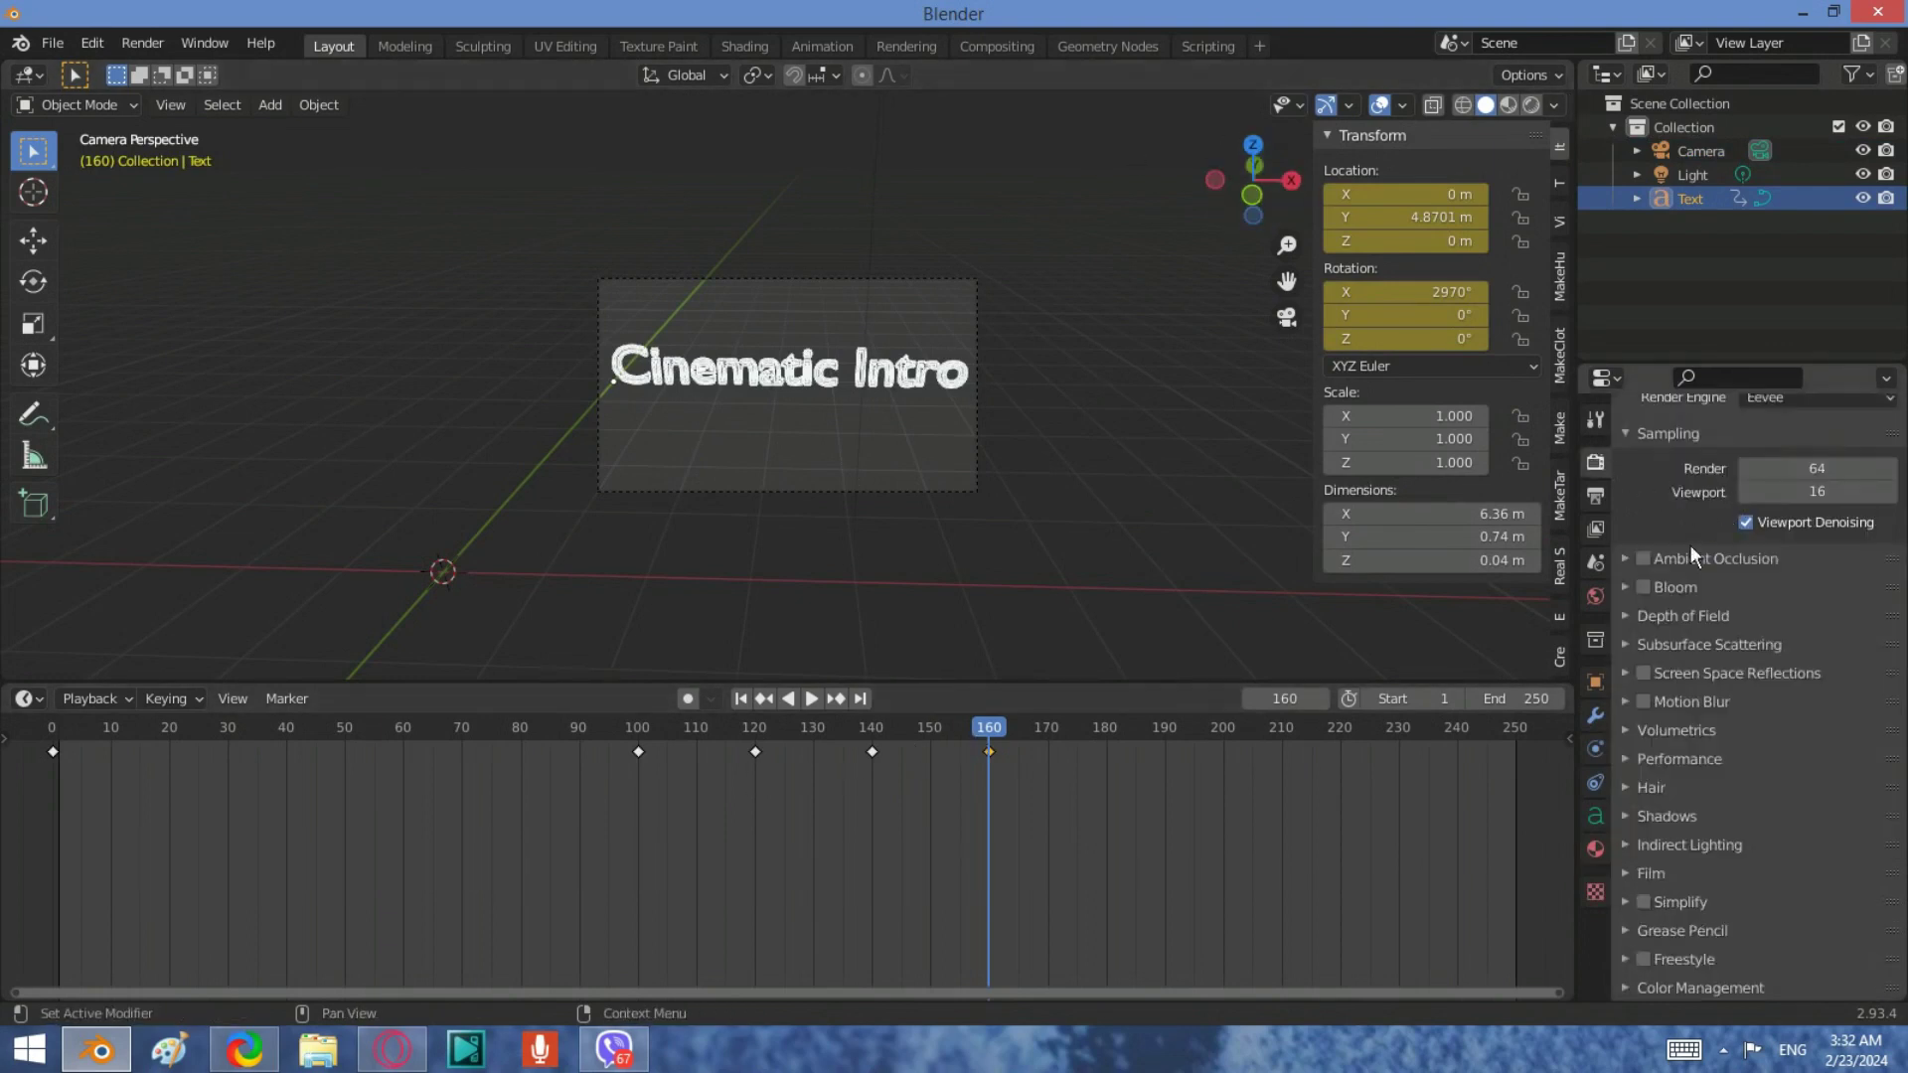
click(1531, 104)
scroll(994, 282, up, 4)
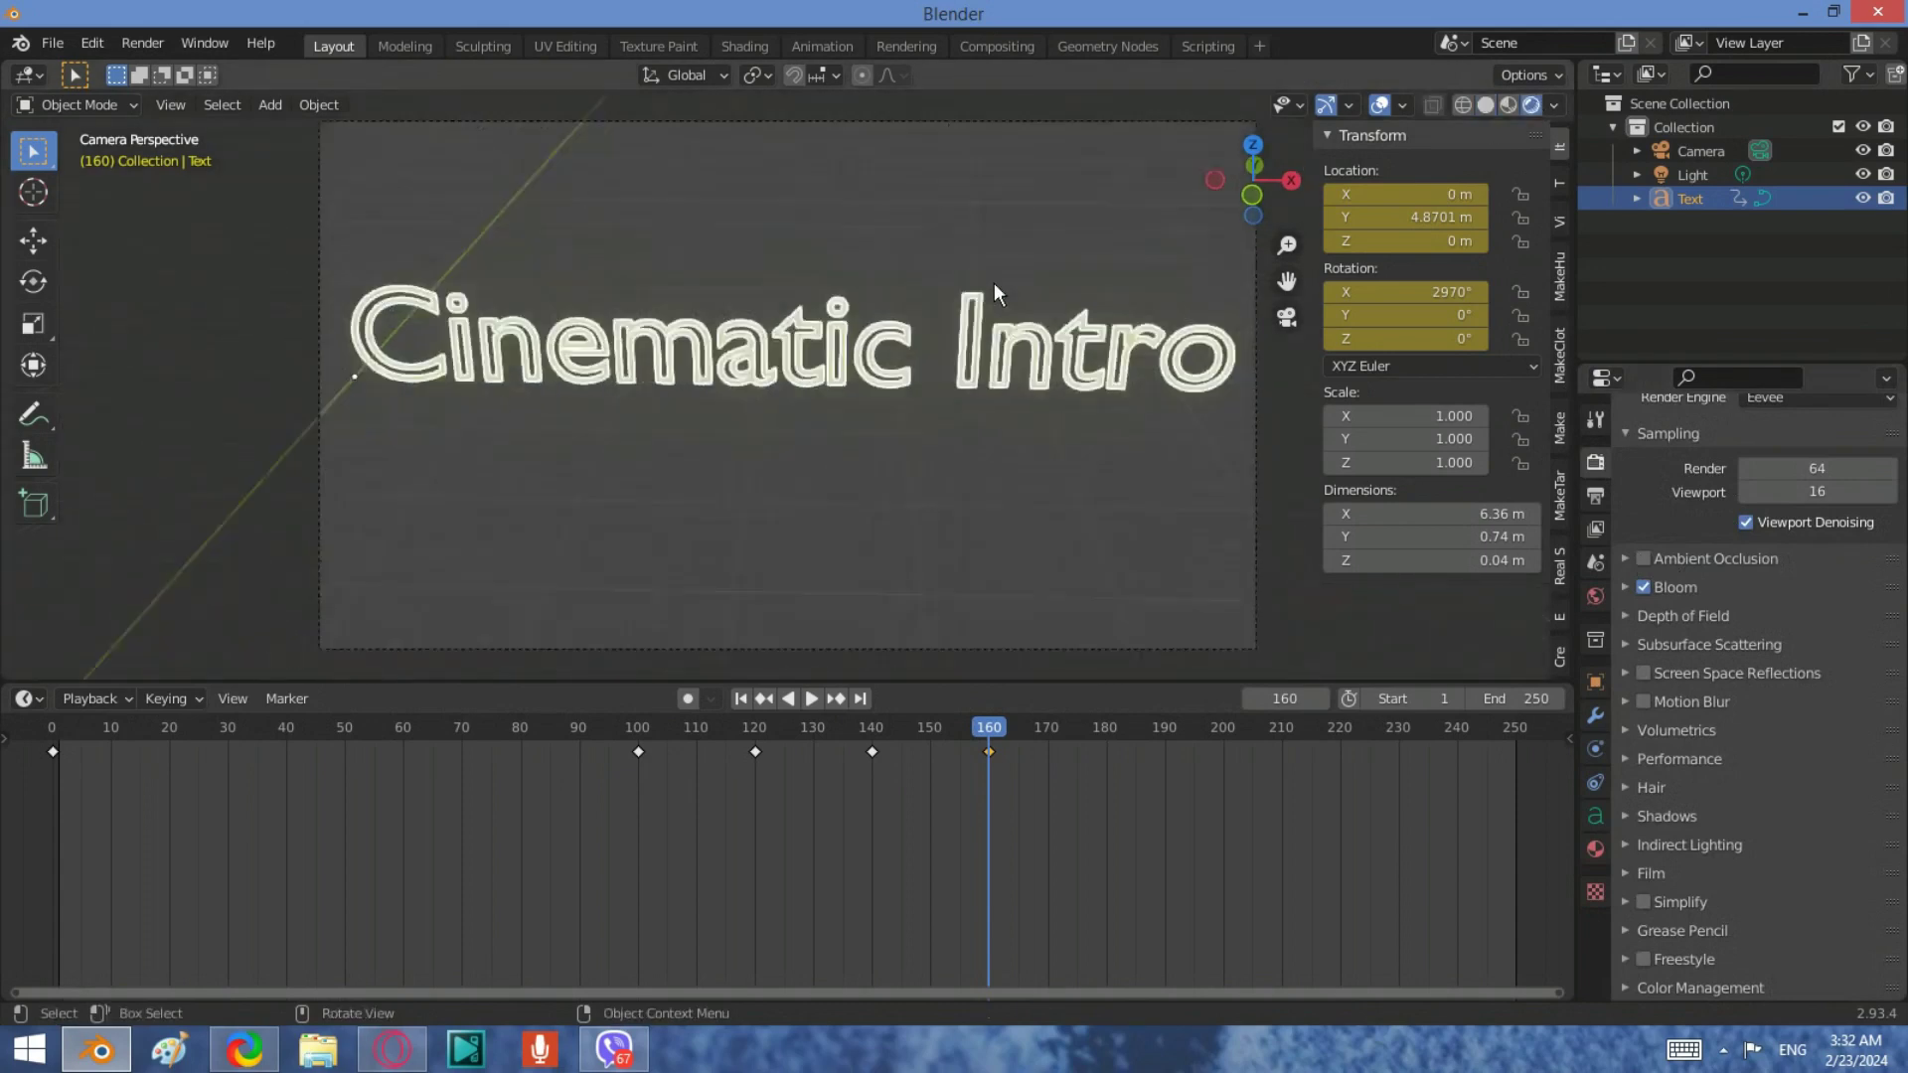
scroll(1023, 450, down, 2)
click(1071, 526)
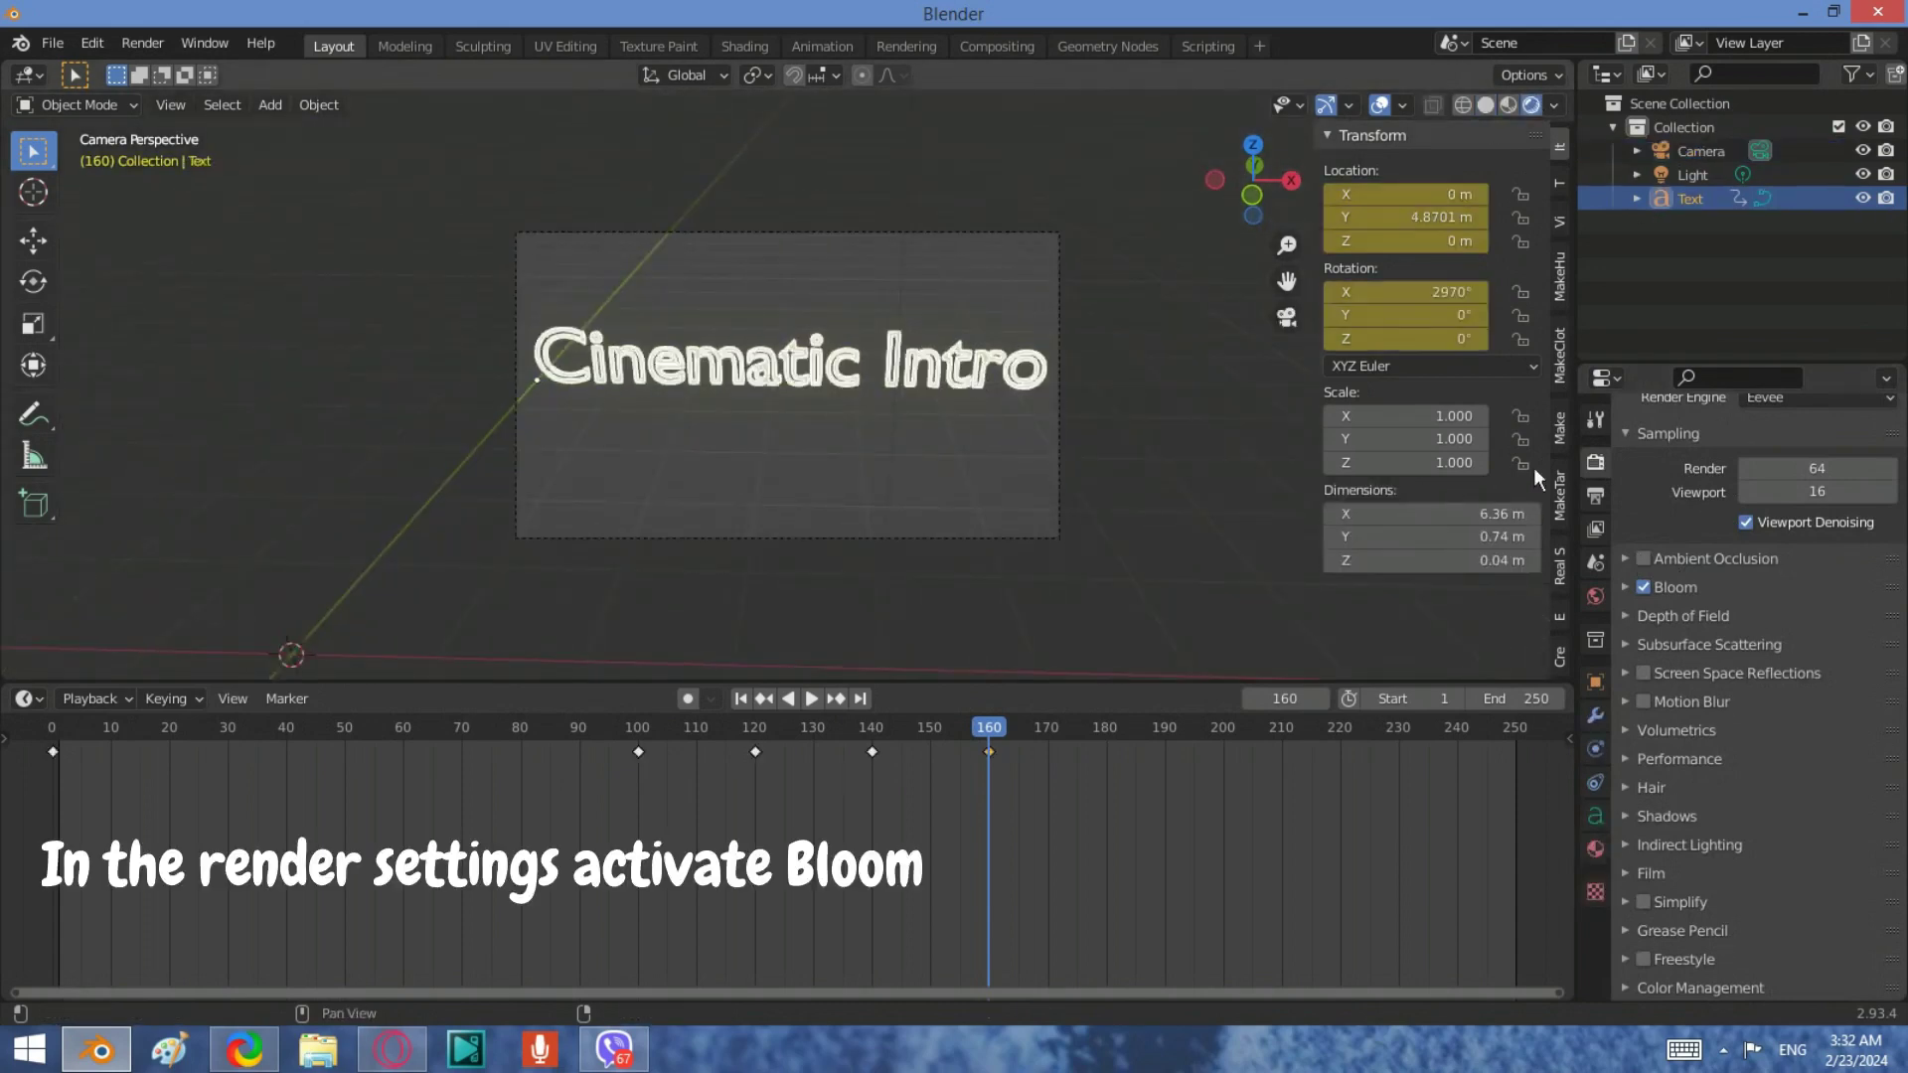
click(1595, 849)
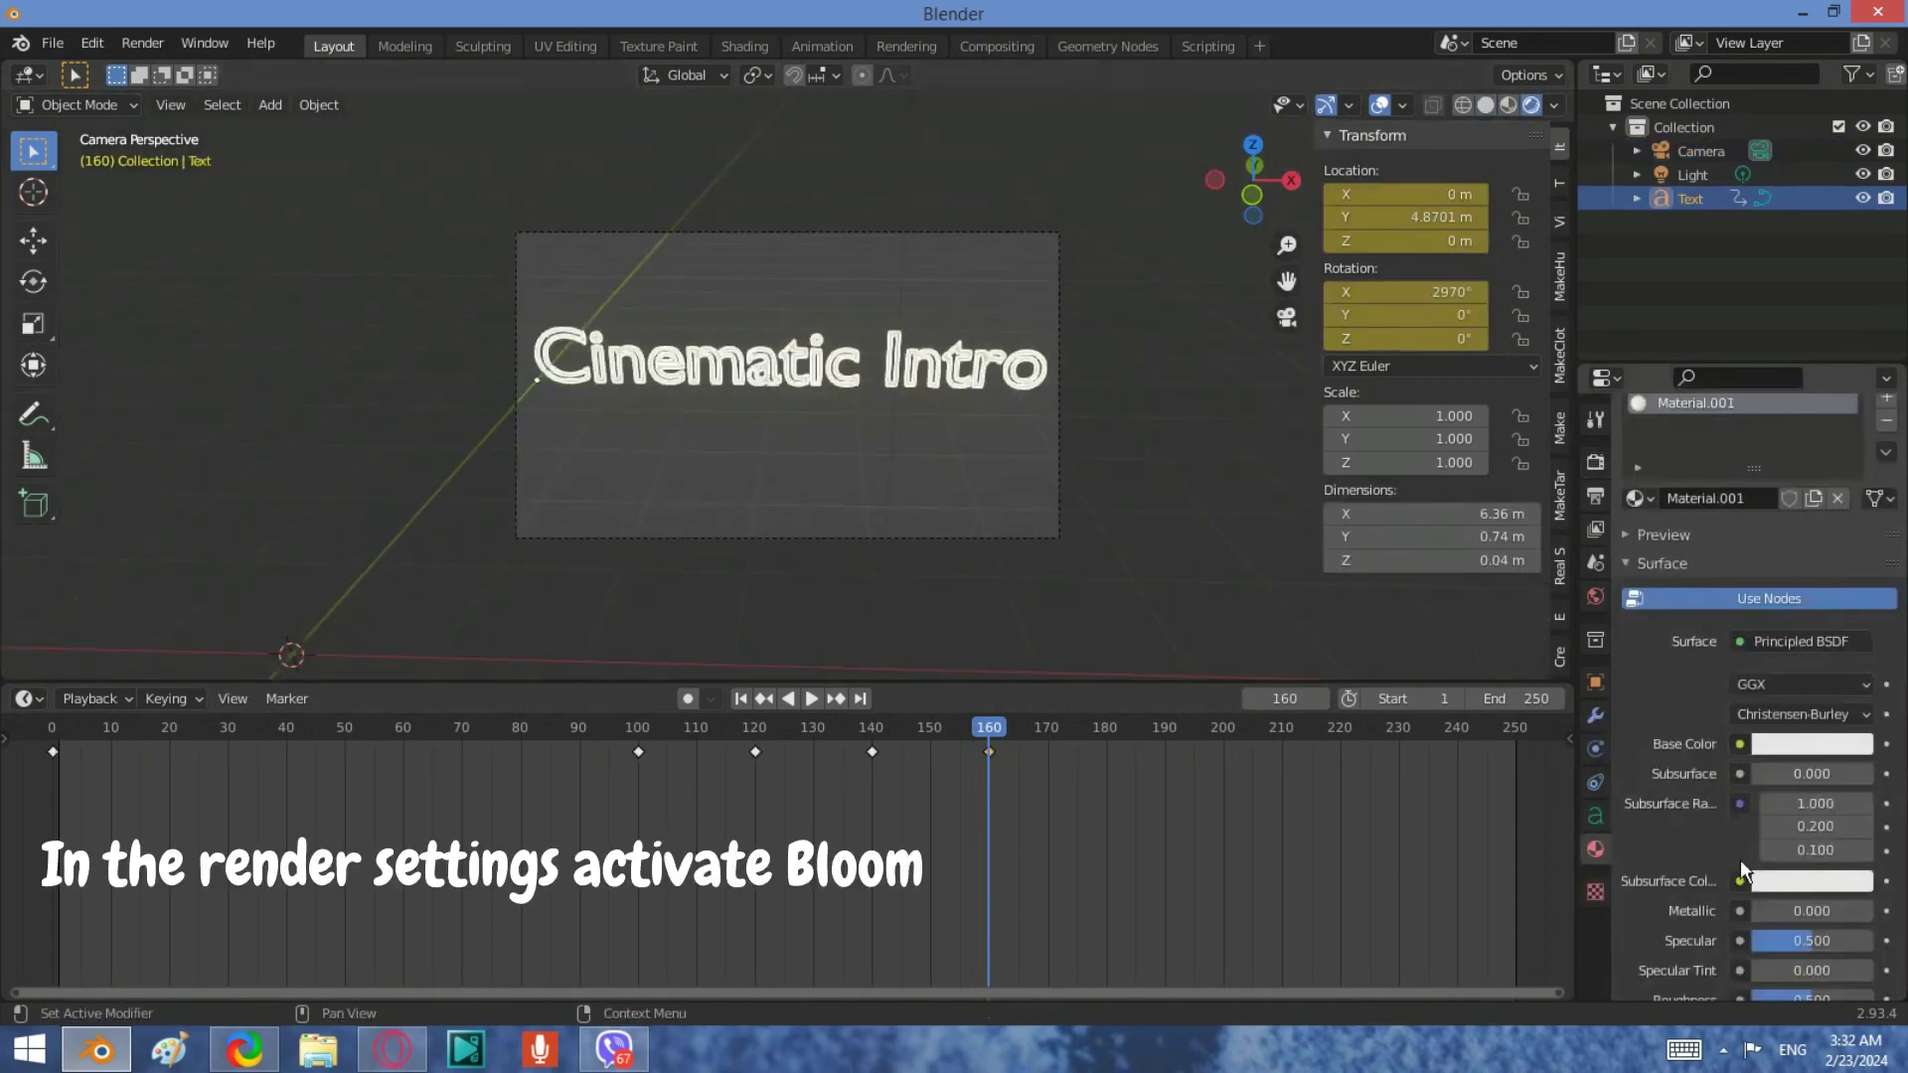
Raise Emission Strength to 46.3, keyframe it at frame 160, and scrub back to frame 100.
scroll(1739, 861, down, 6)
scroll(1750, 867, down, 4)
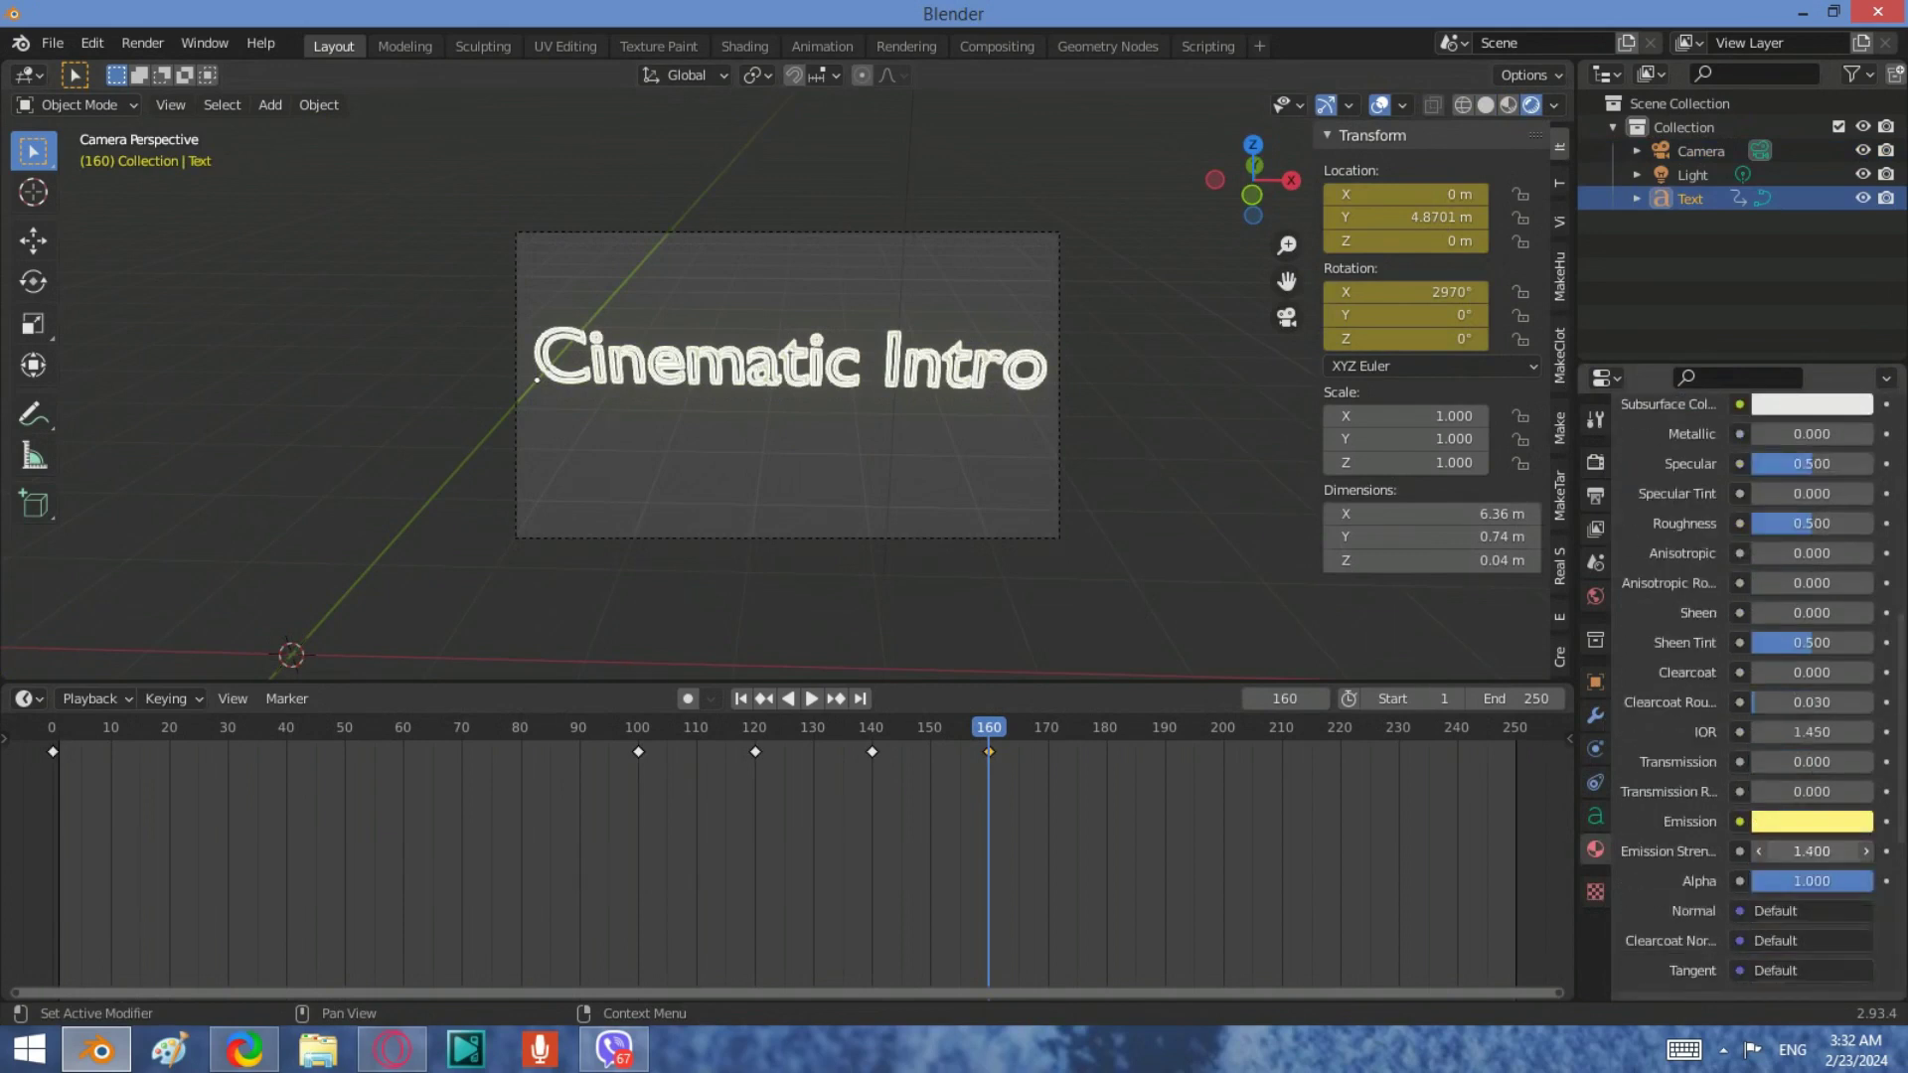
drag(1812, 850, 1887, 850)
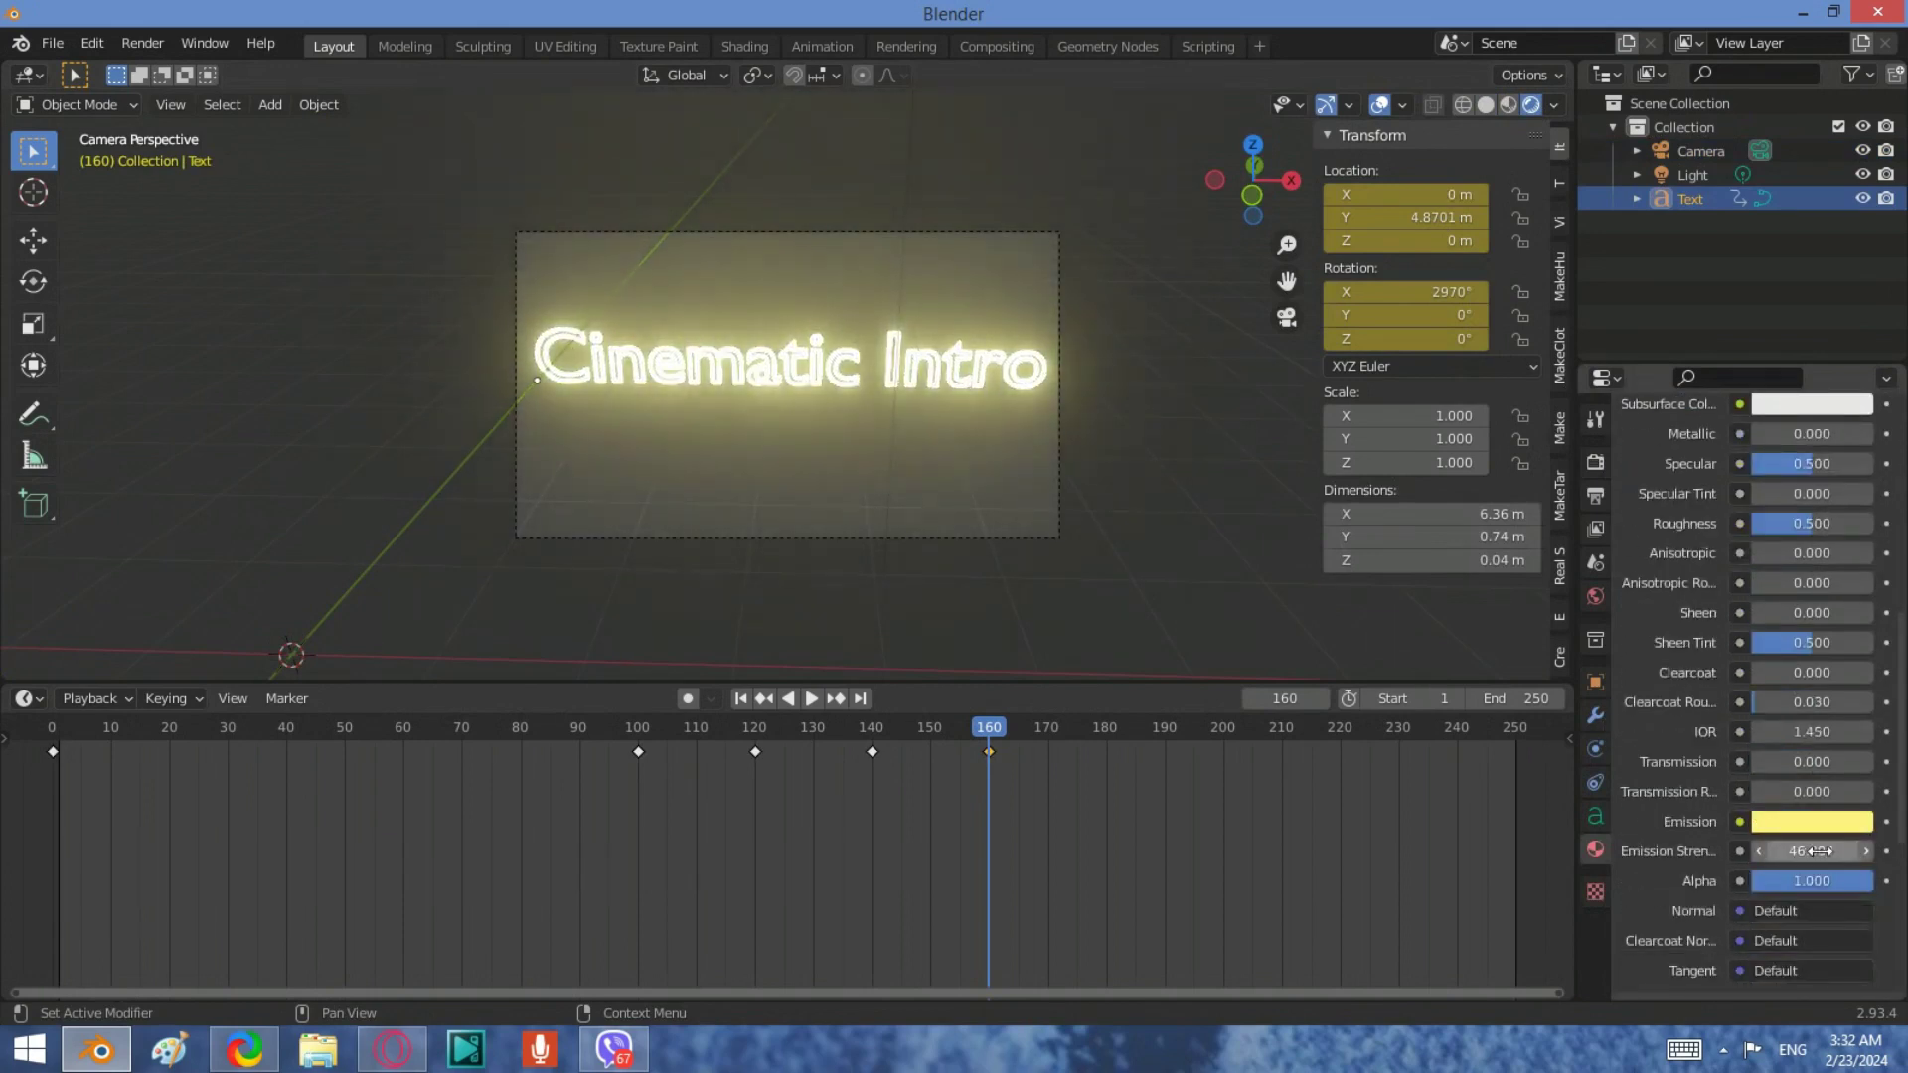
right_click(1814, 851)
click(1749, 715)
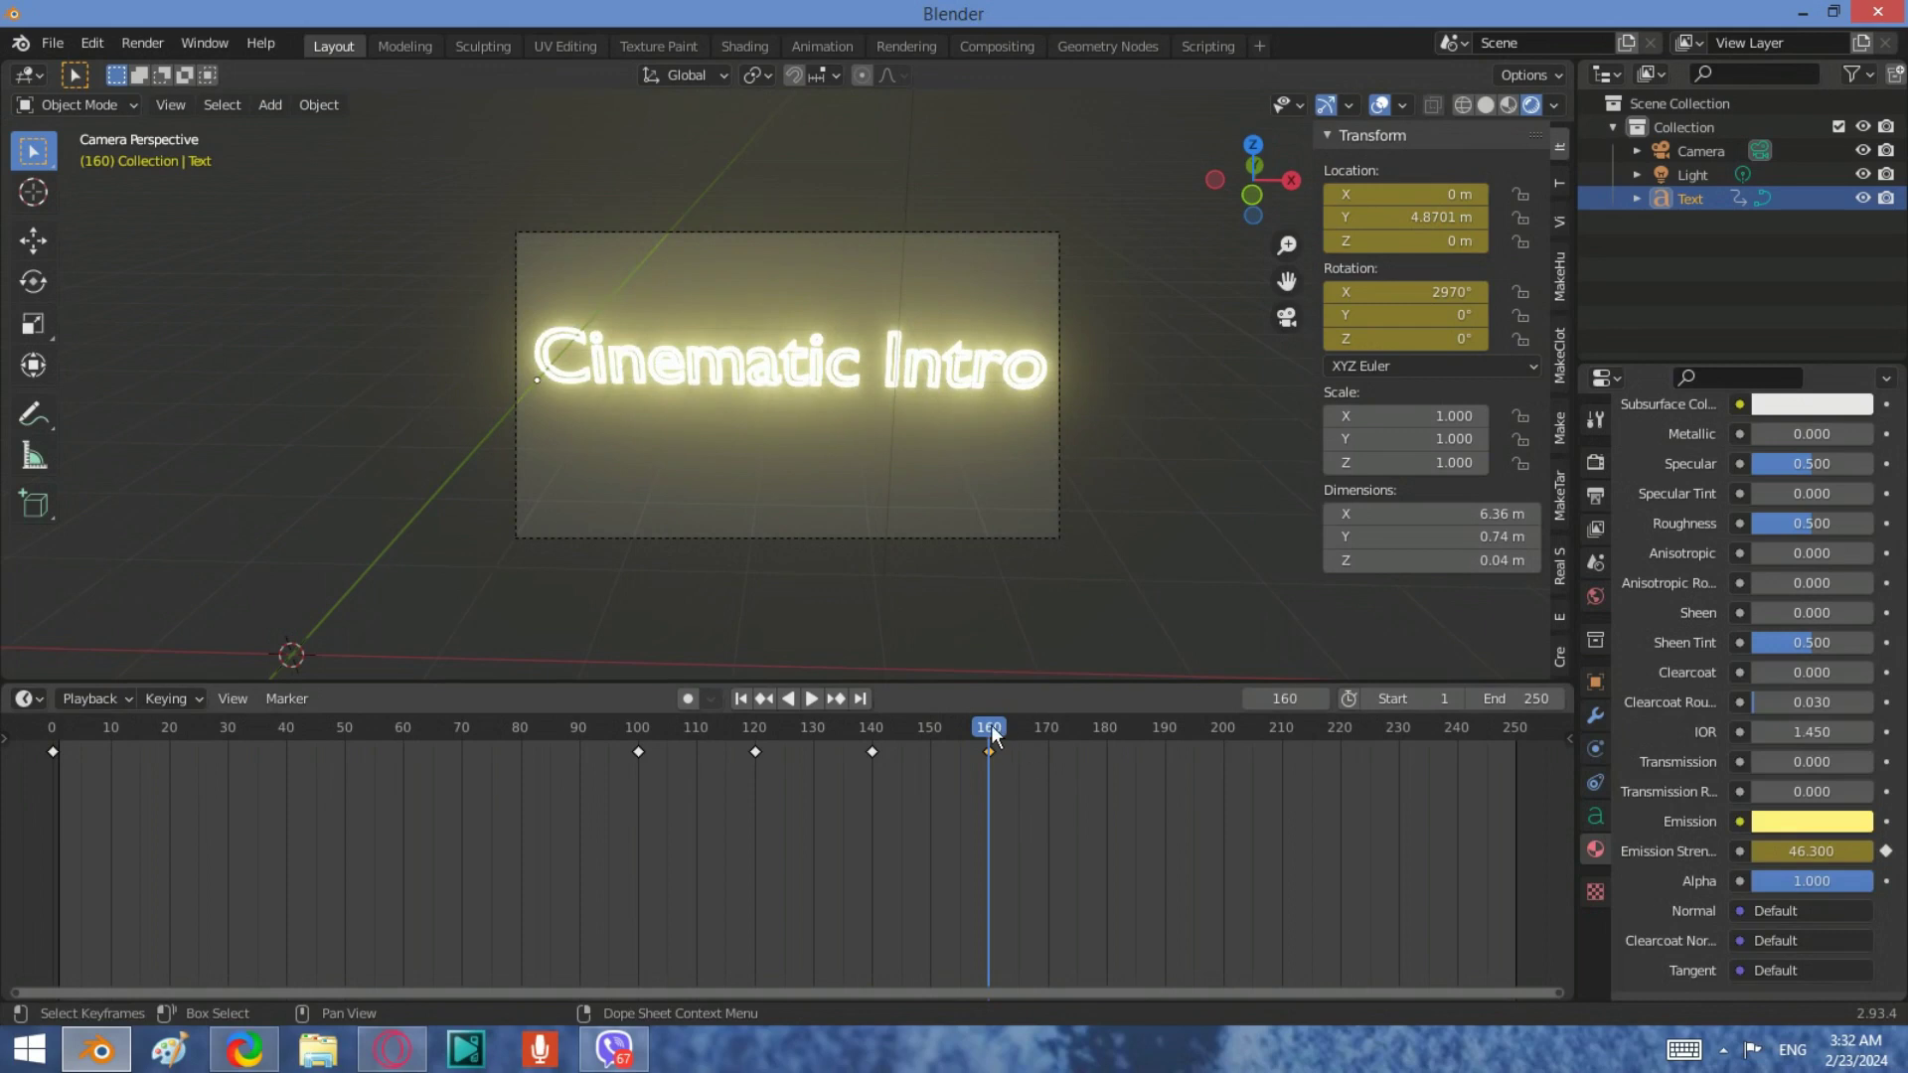
drag(992, 725, 637, 789)
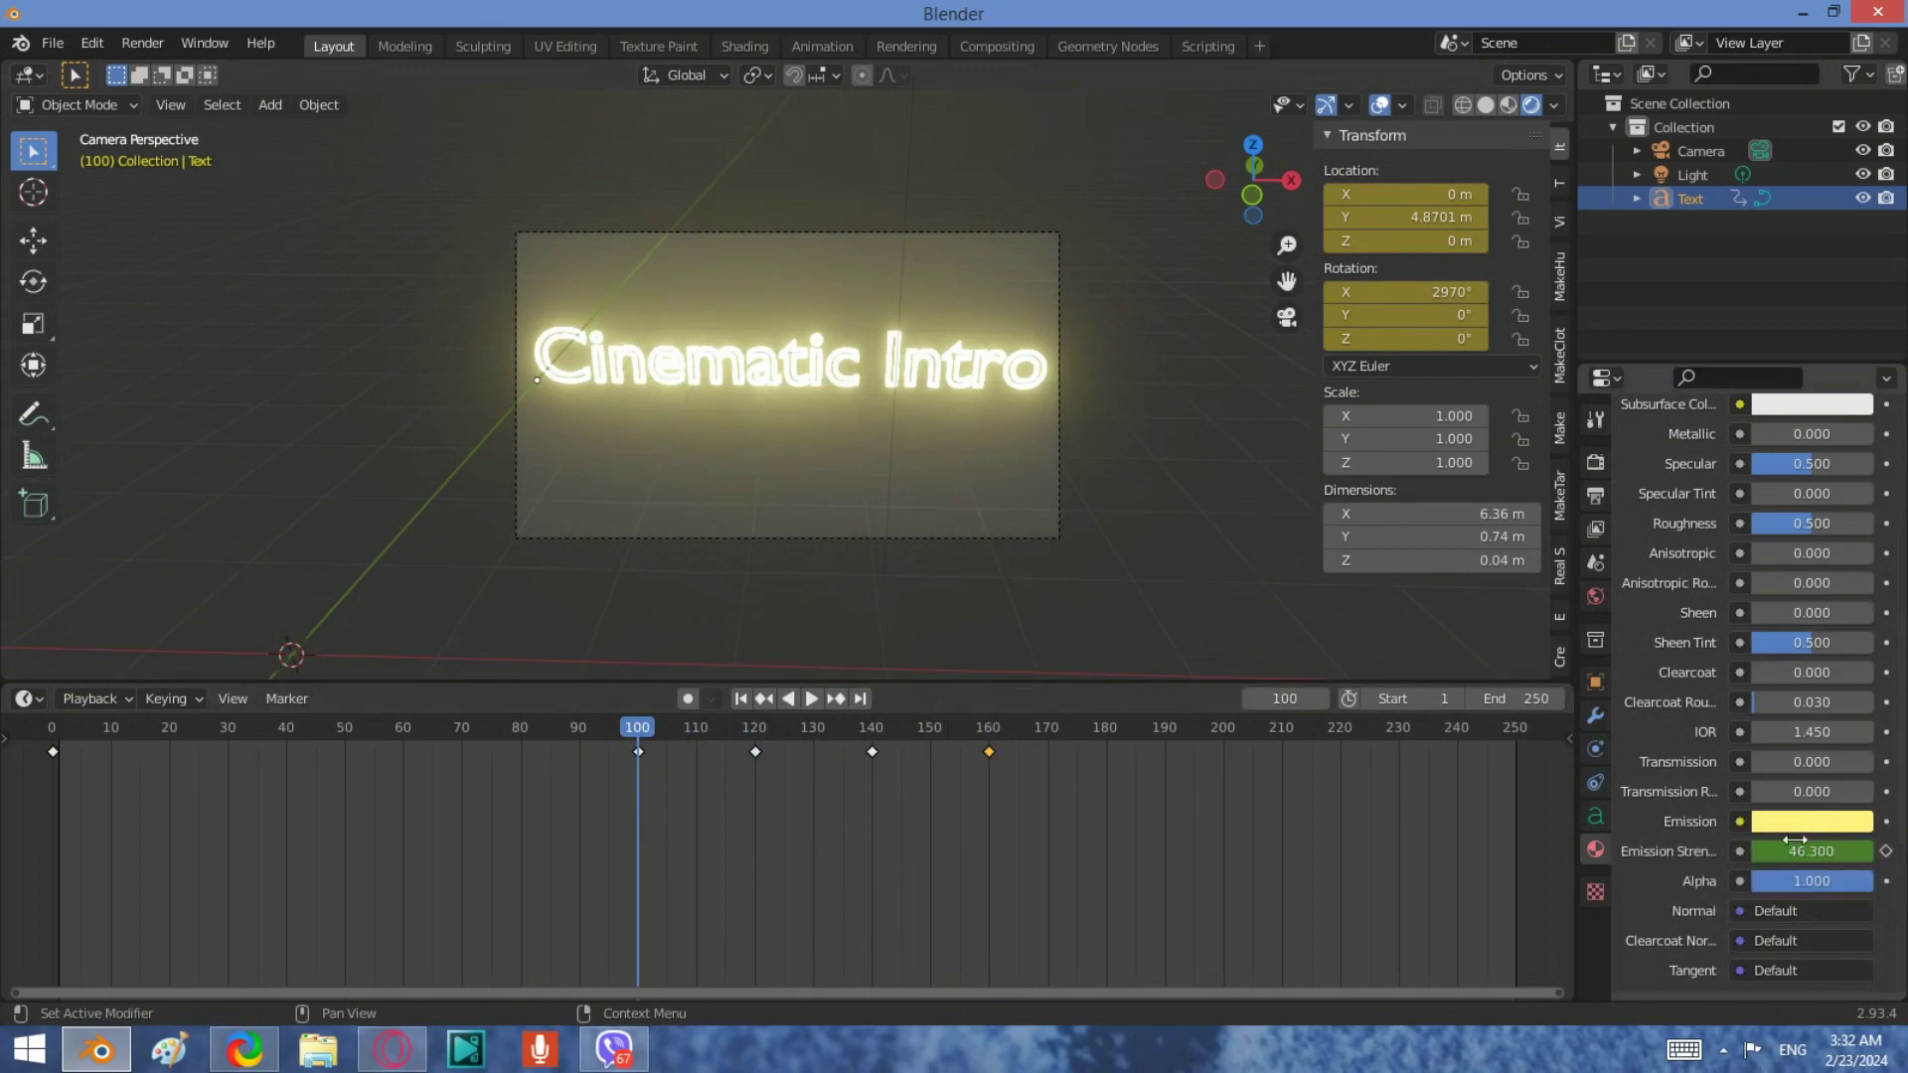
At frame 120, set the text's Emission Strength to 15 and insert a keyframe.
click(755, 741)
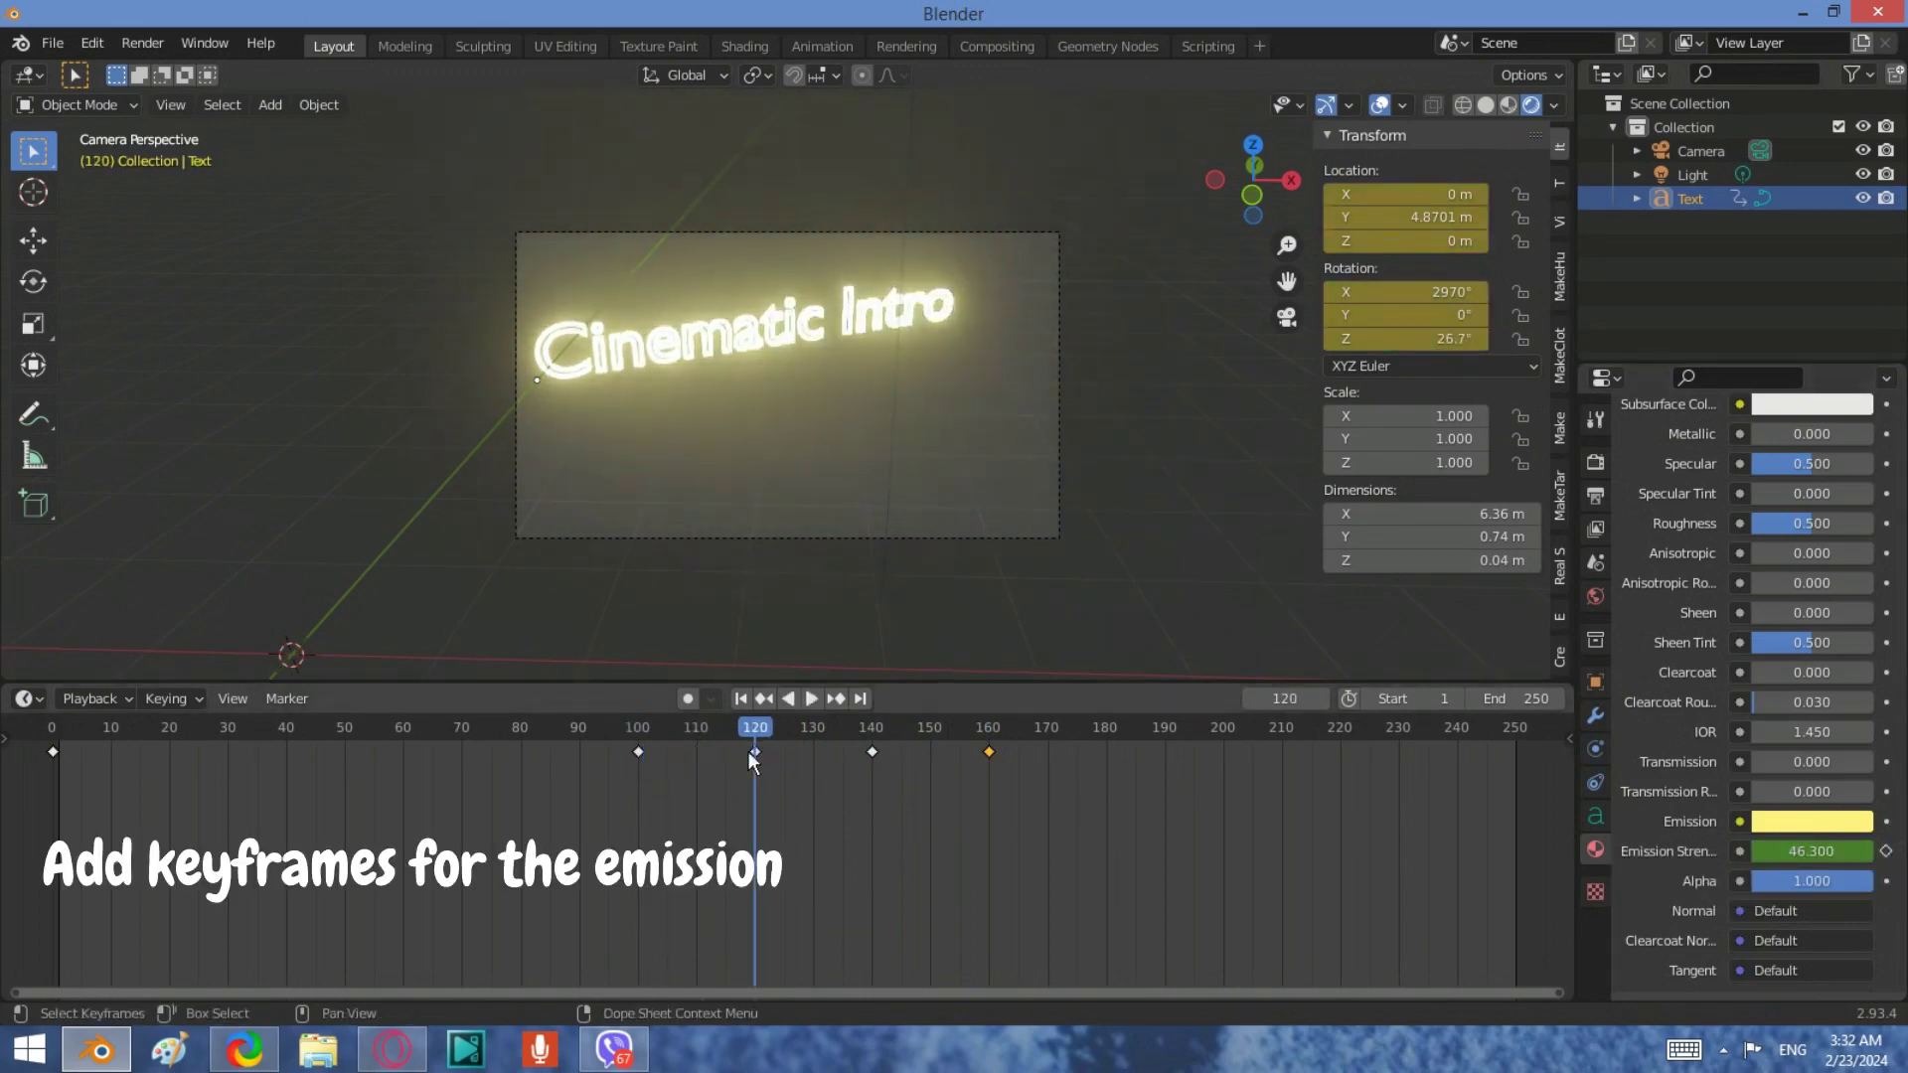
key(space)
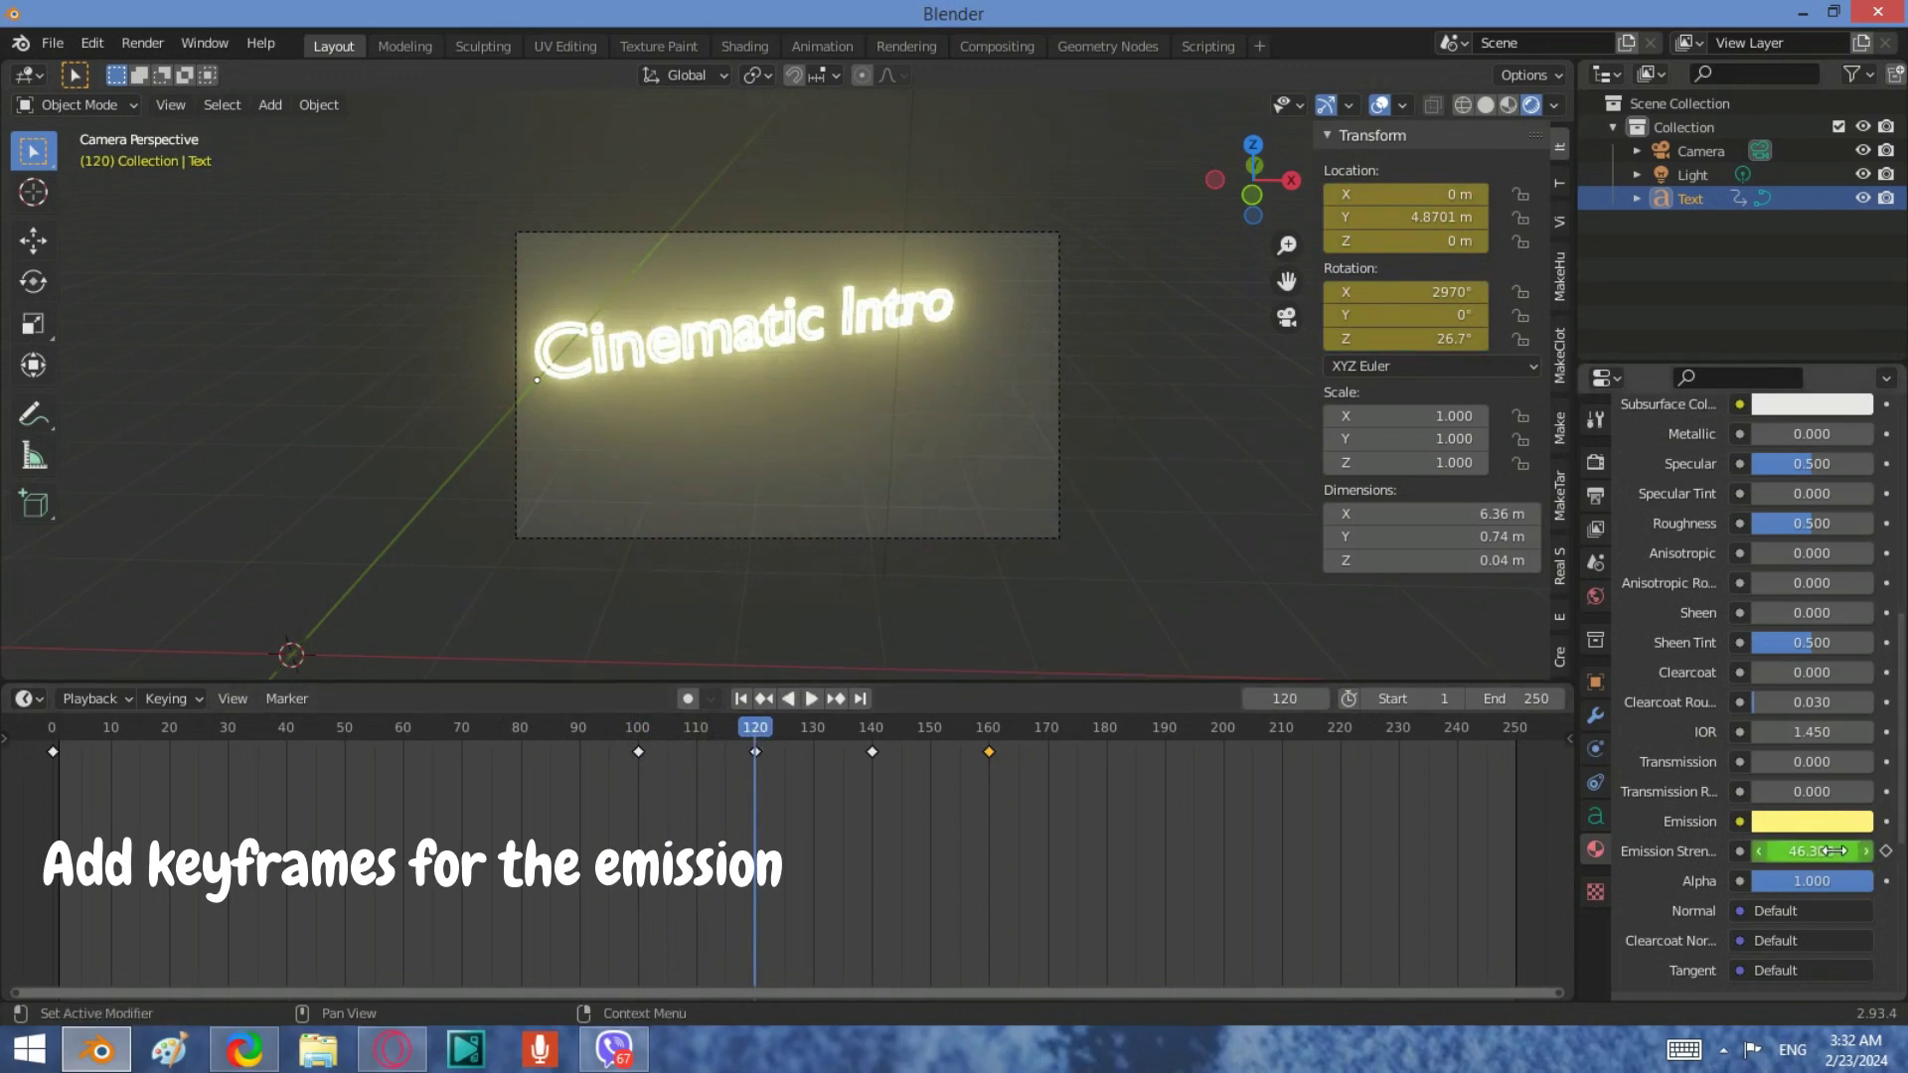
drag(1833, 850, 1779, 851)
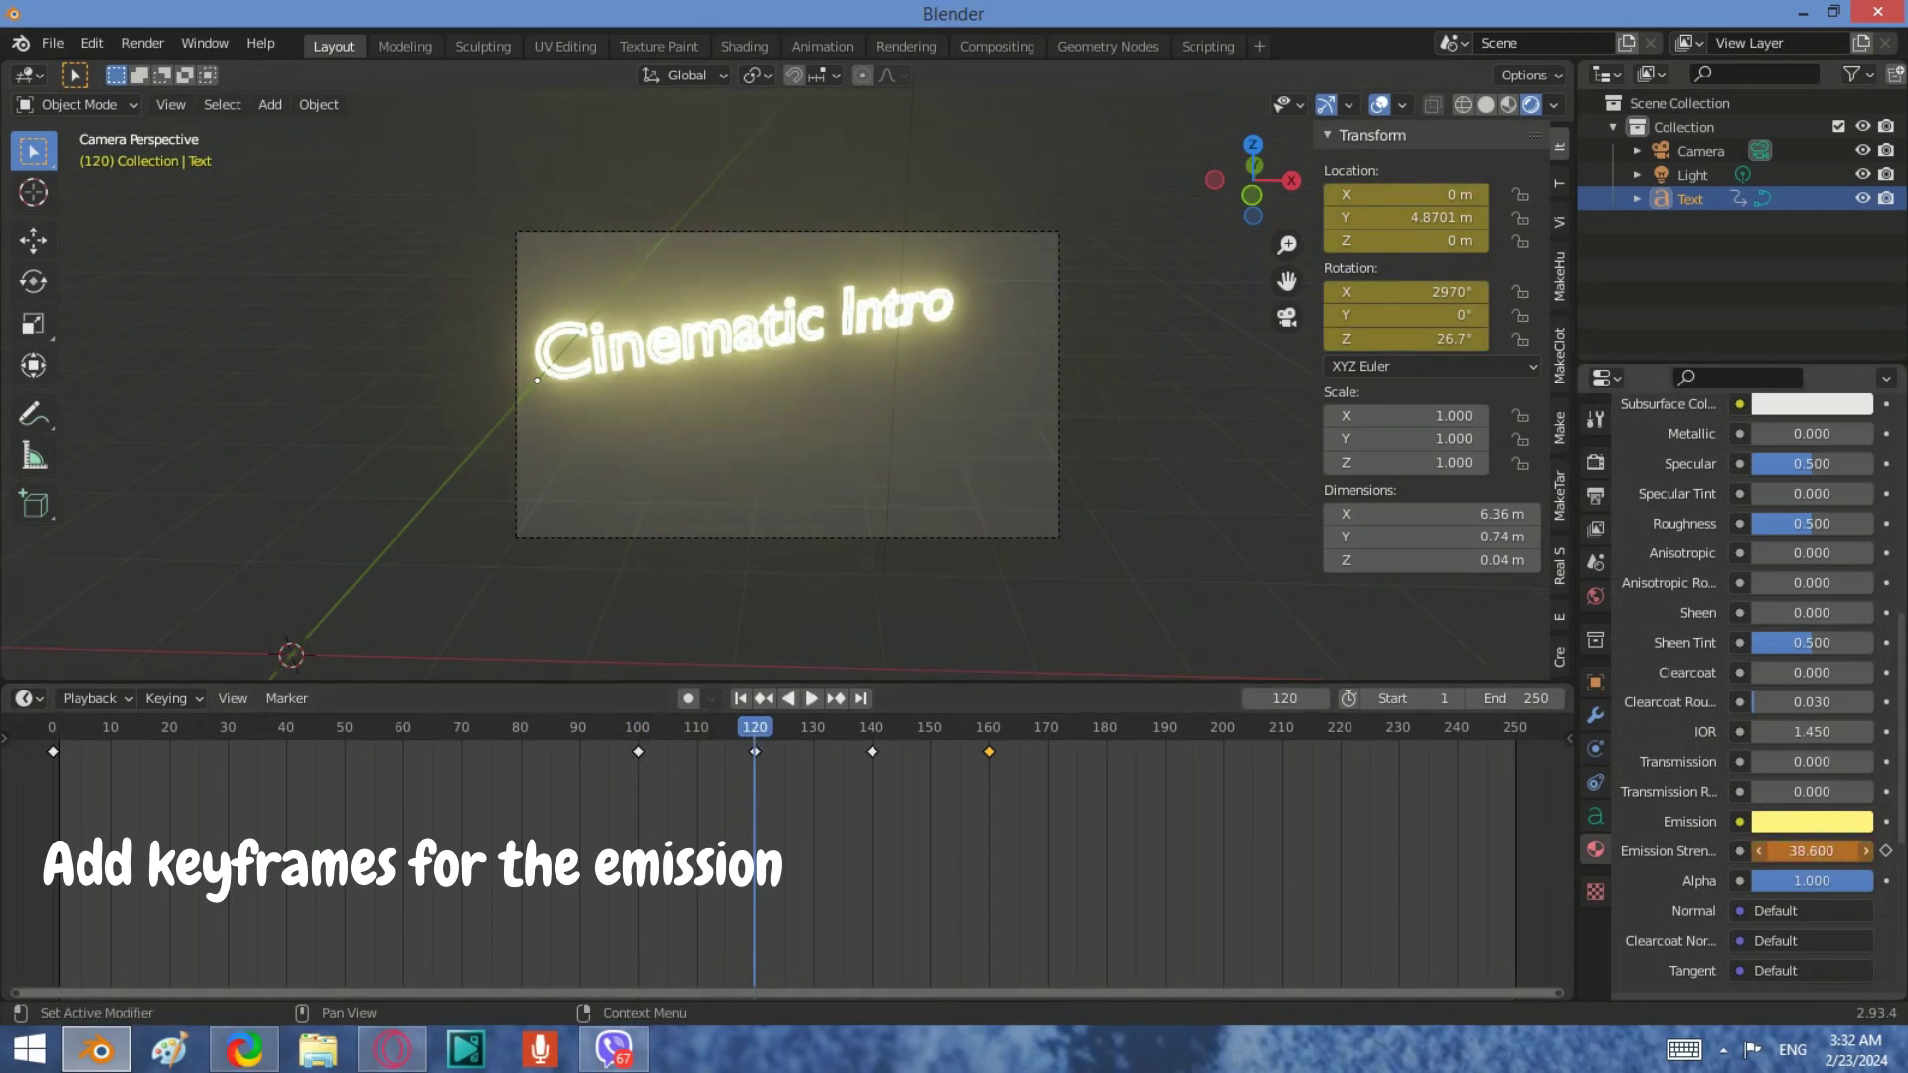
right_click(1827, 850)
click(1689, 760)
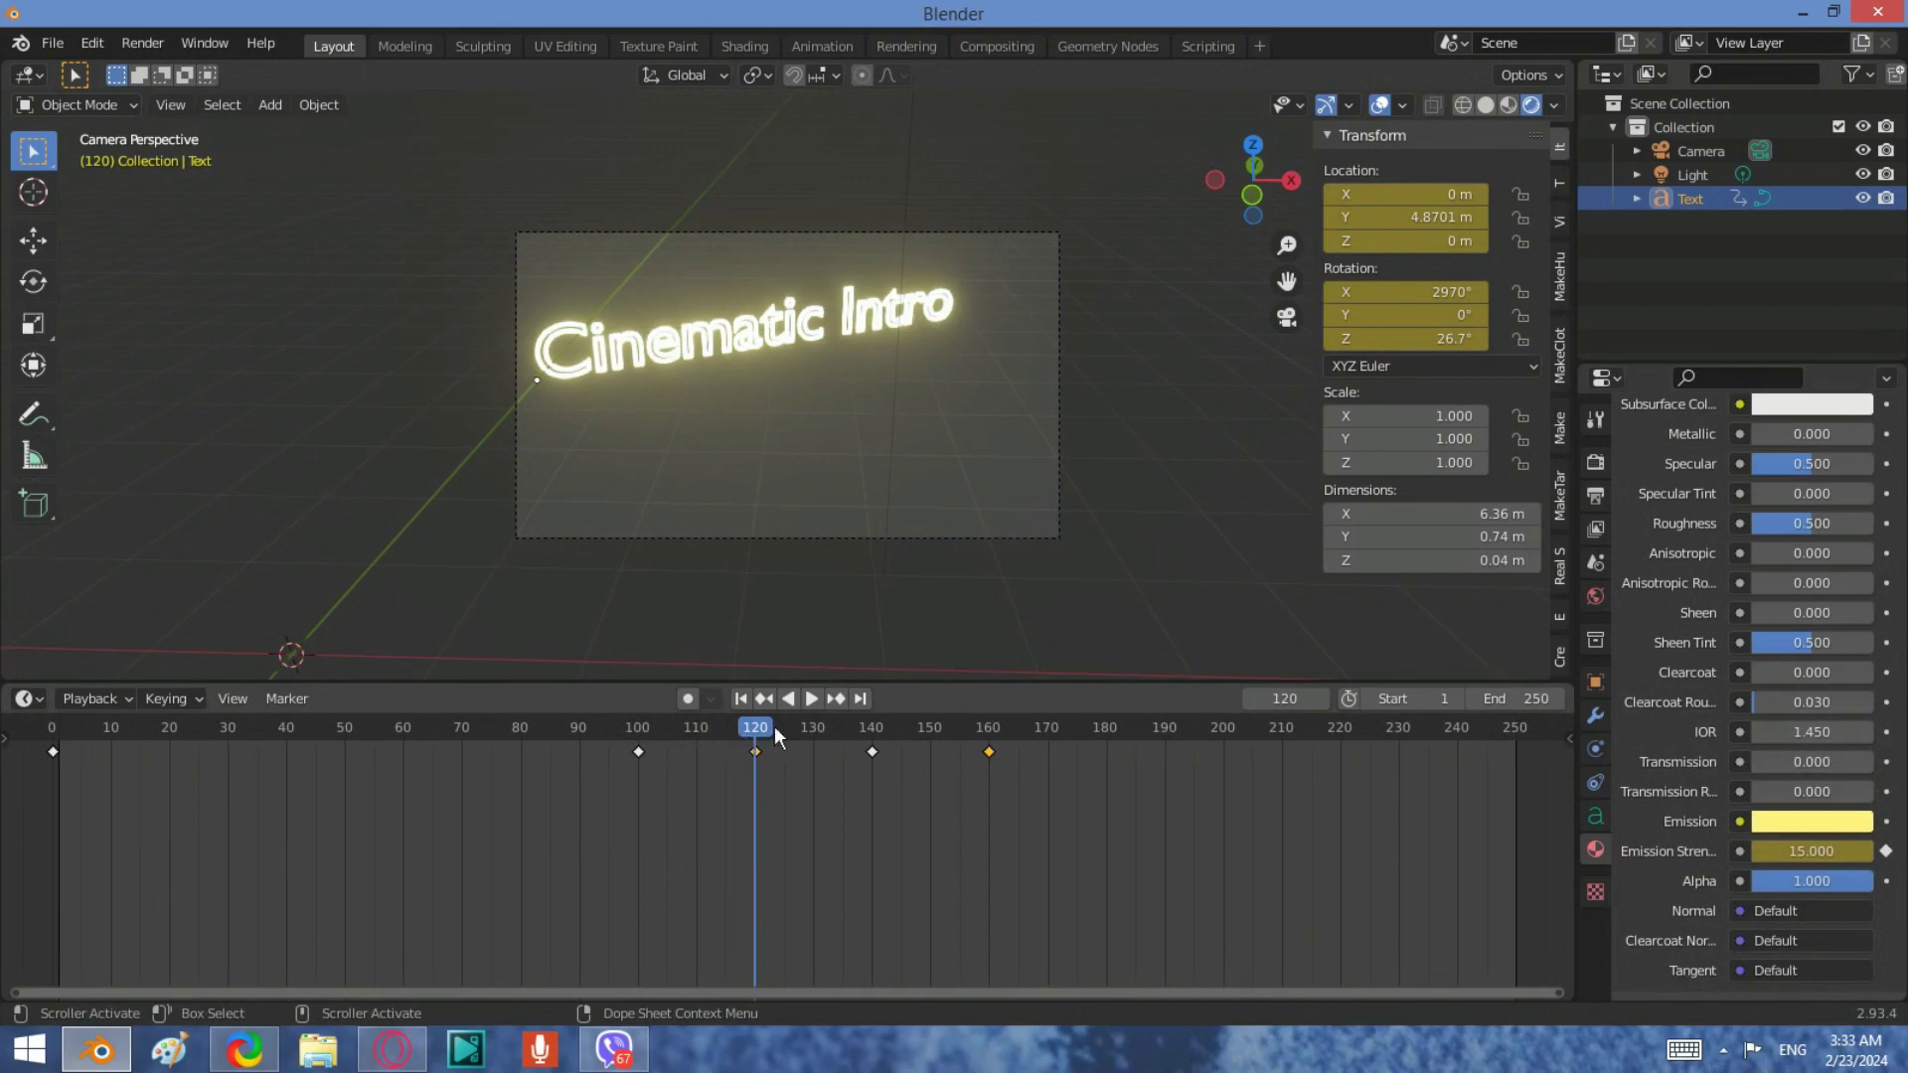
Insert another Emission Strength keyframe at frame 140 so the glow animates.
click(871, 727)
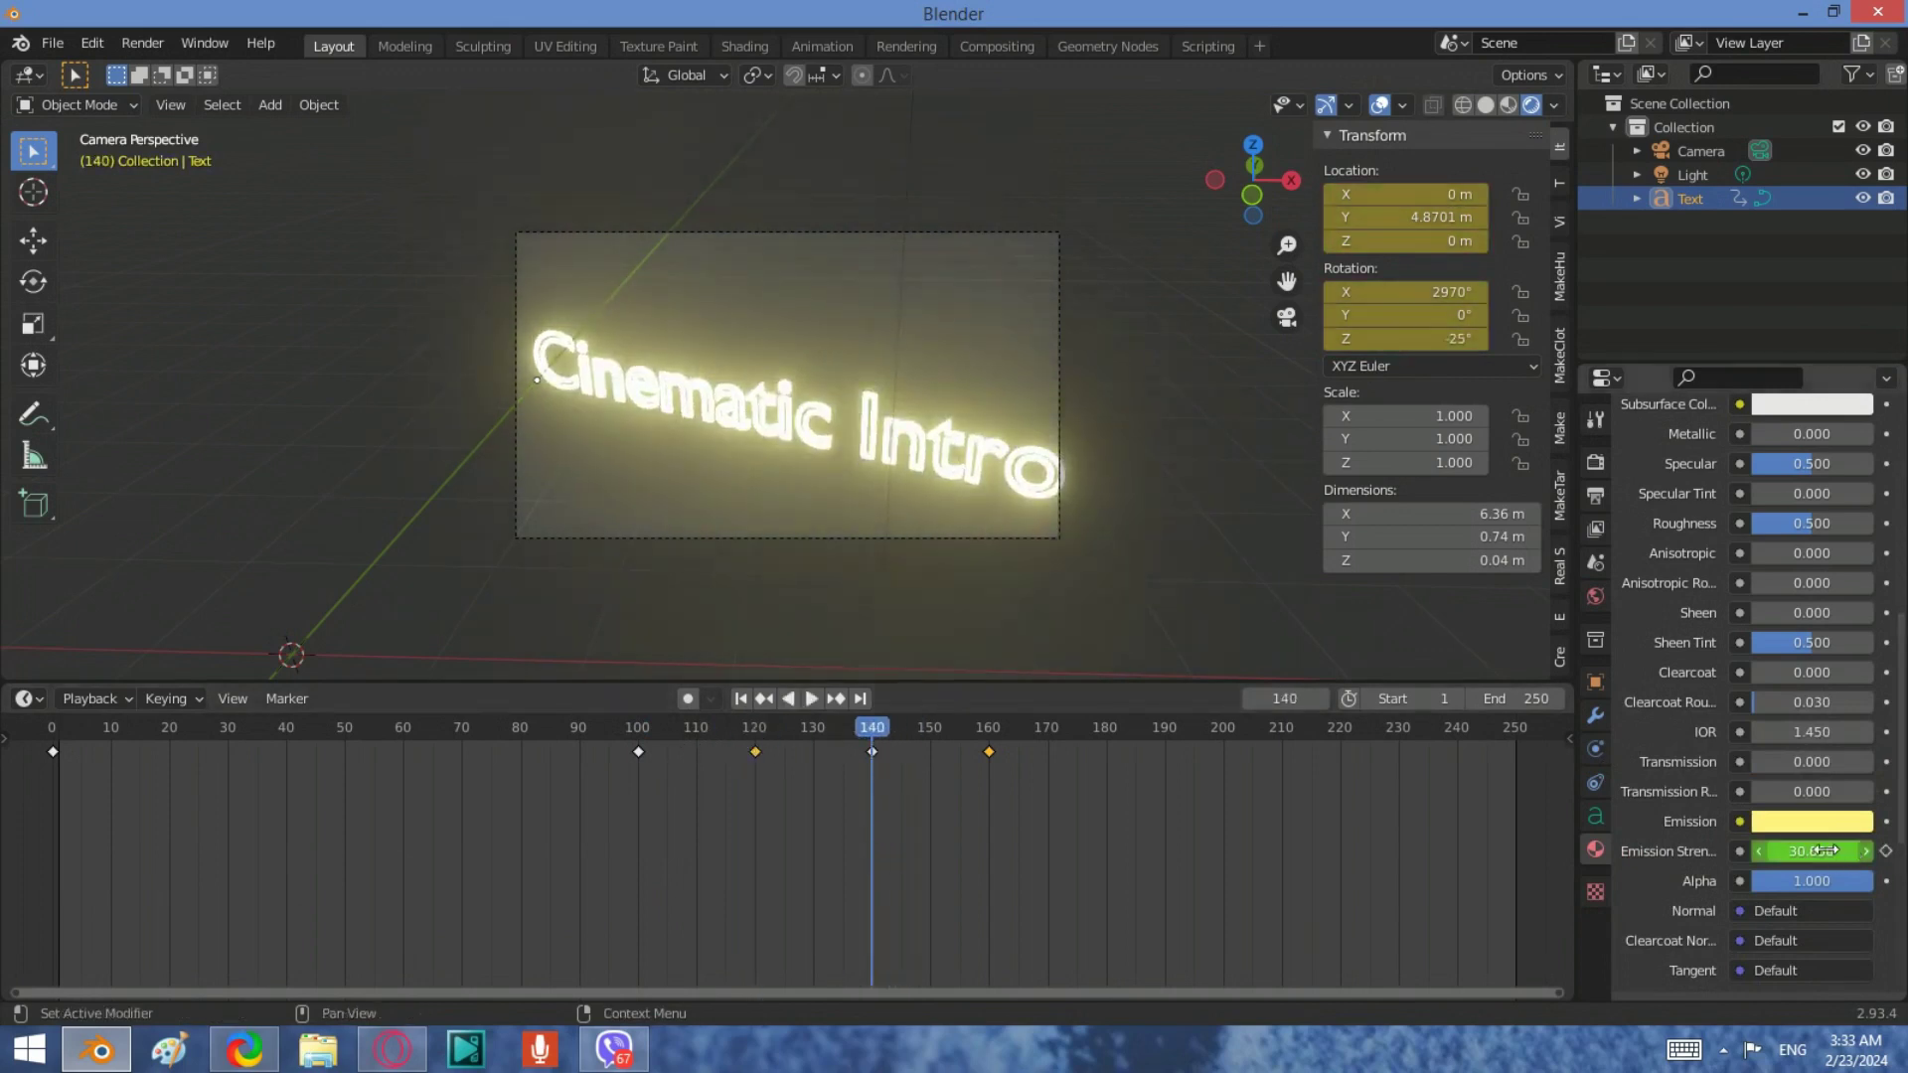
key(space)
mouse_move(882, 724)
mouse_down()
mouse_move(745, 739)
mouse_move(872, 755)
mouse_up()
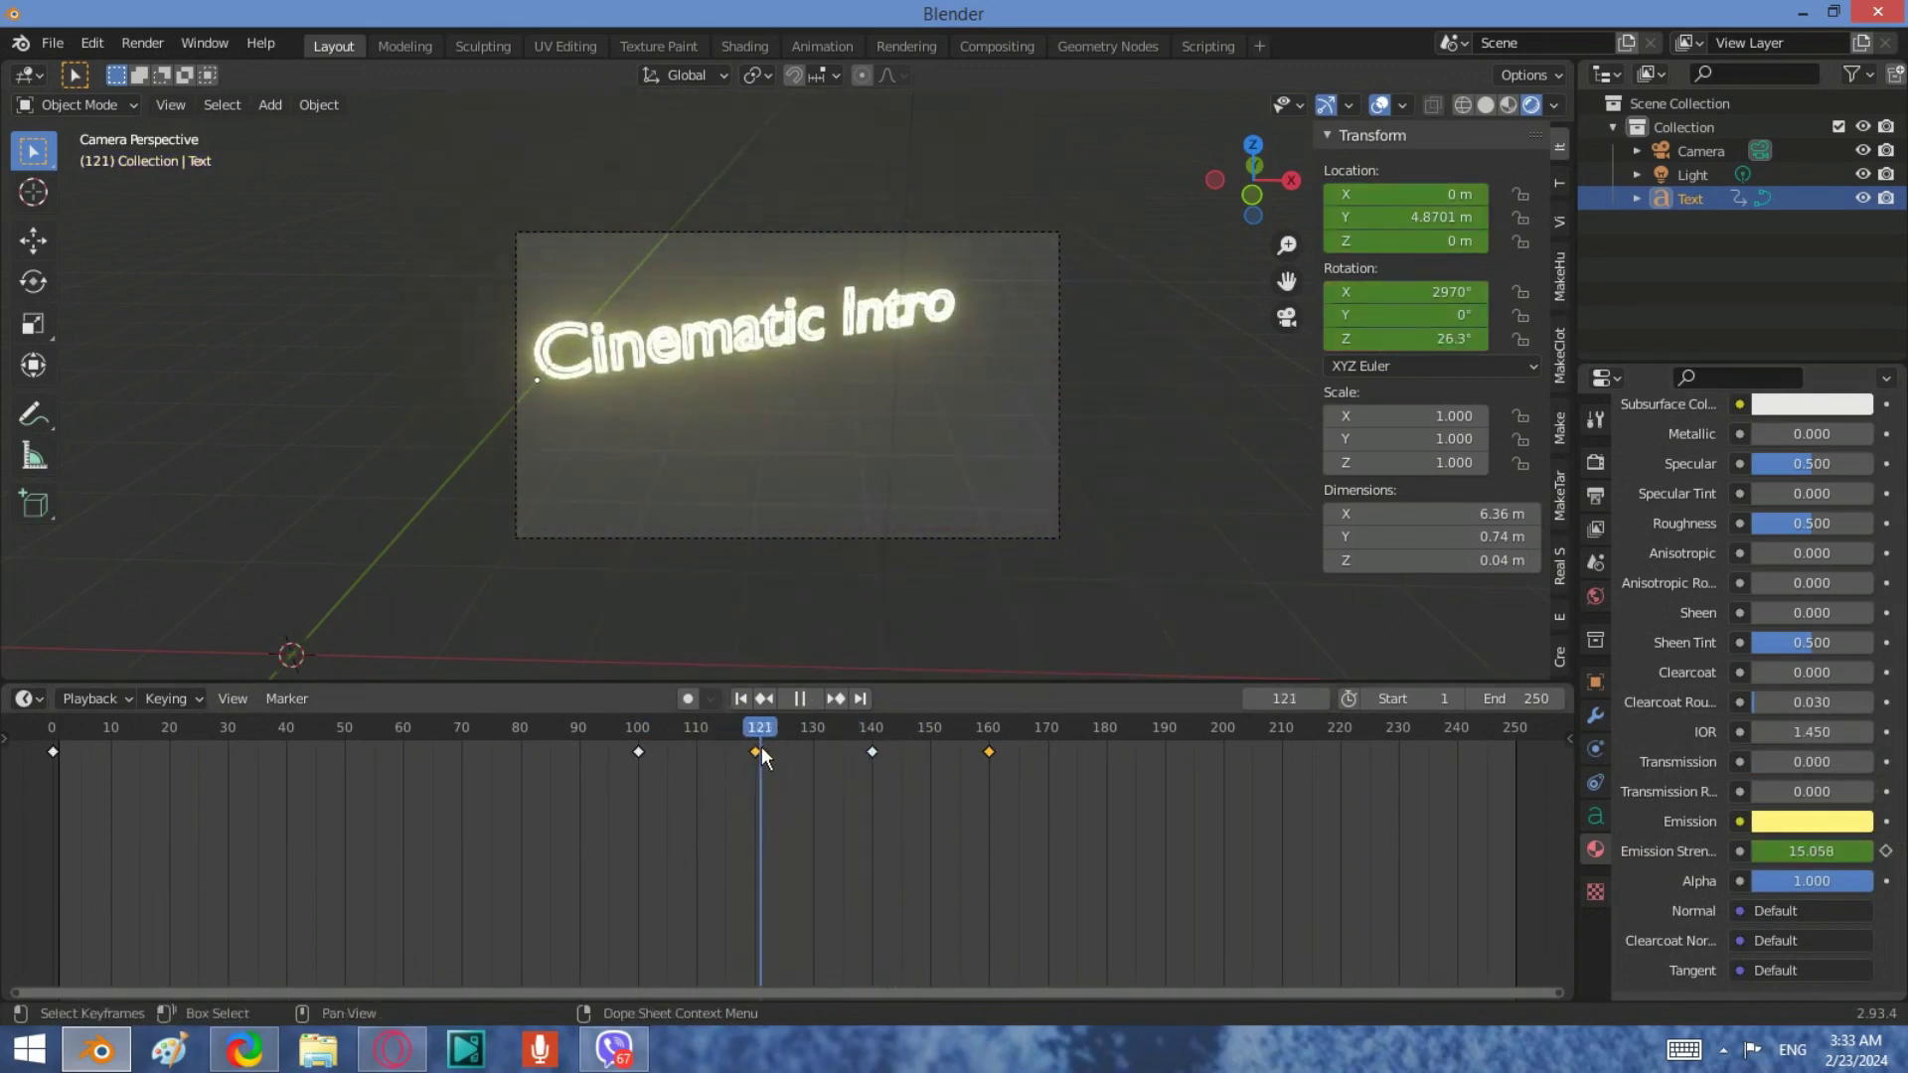
key(space)
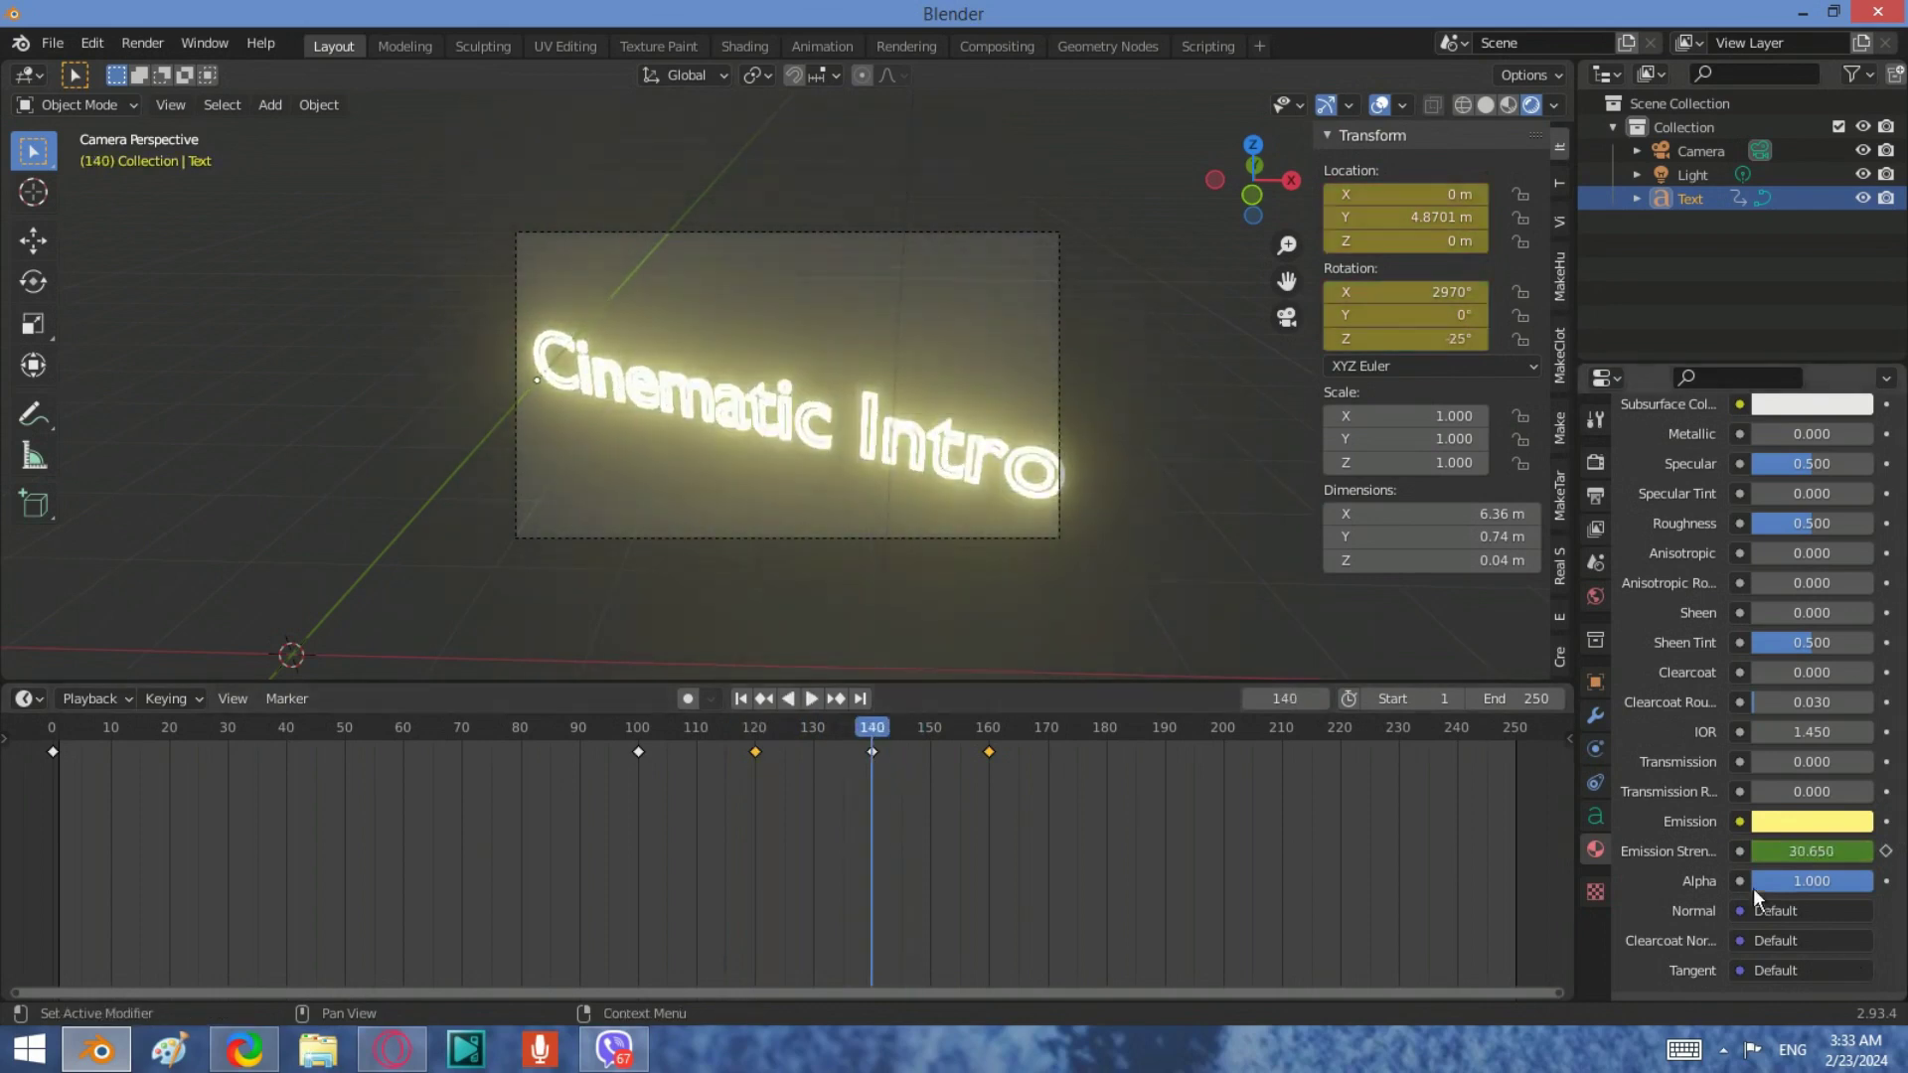
double_click(1824, 851)
right_click(1820, 852)
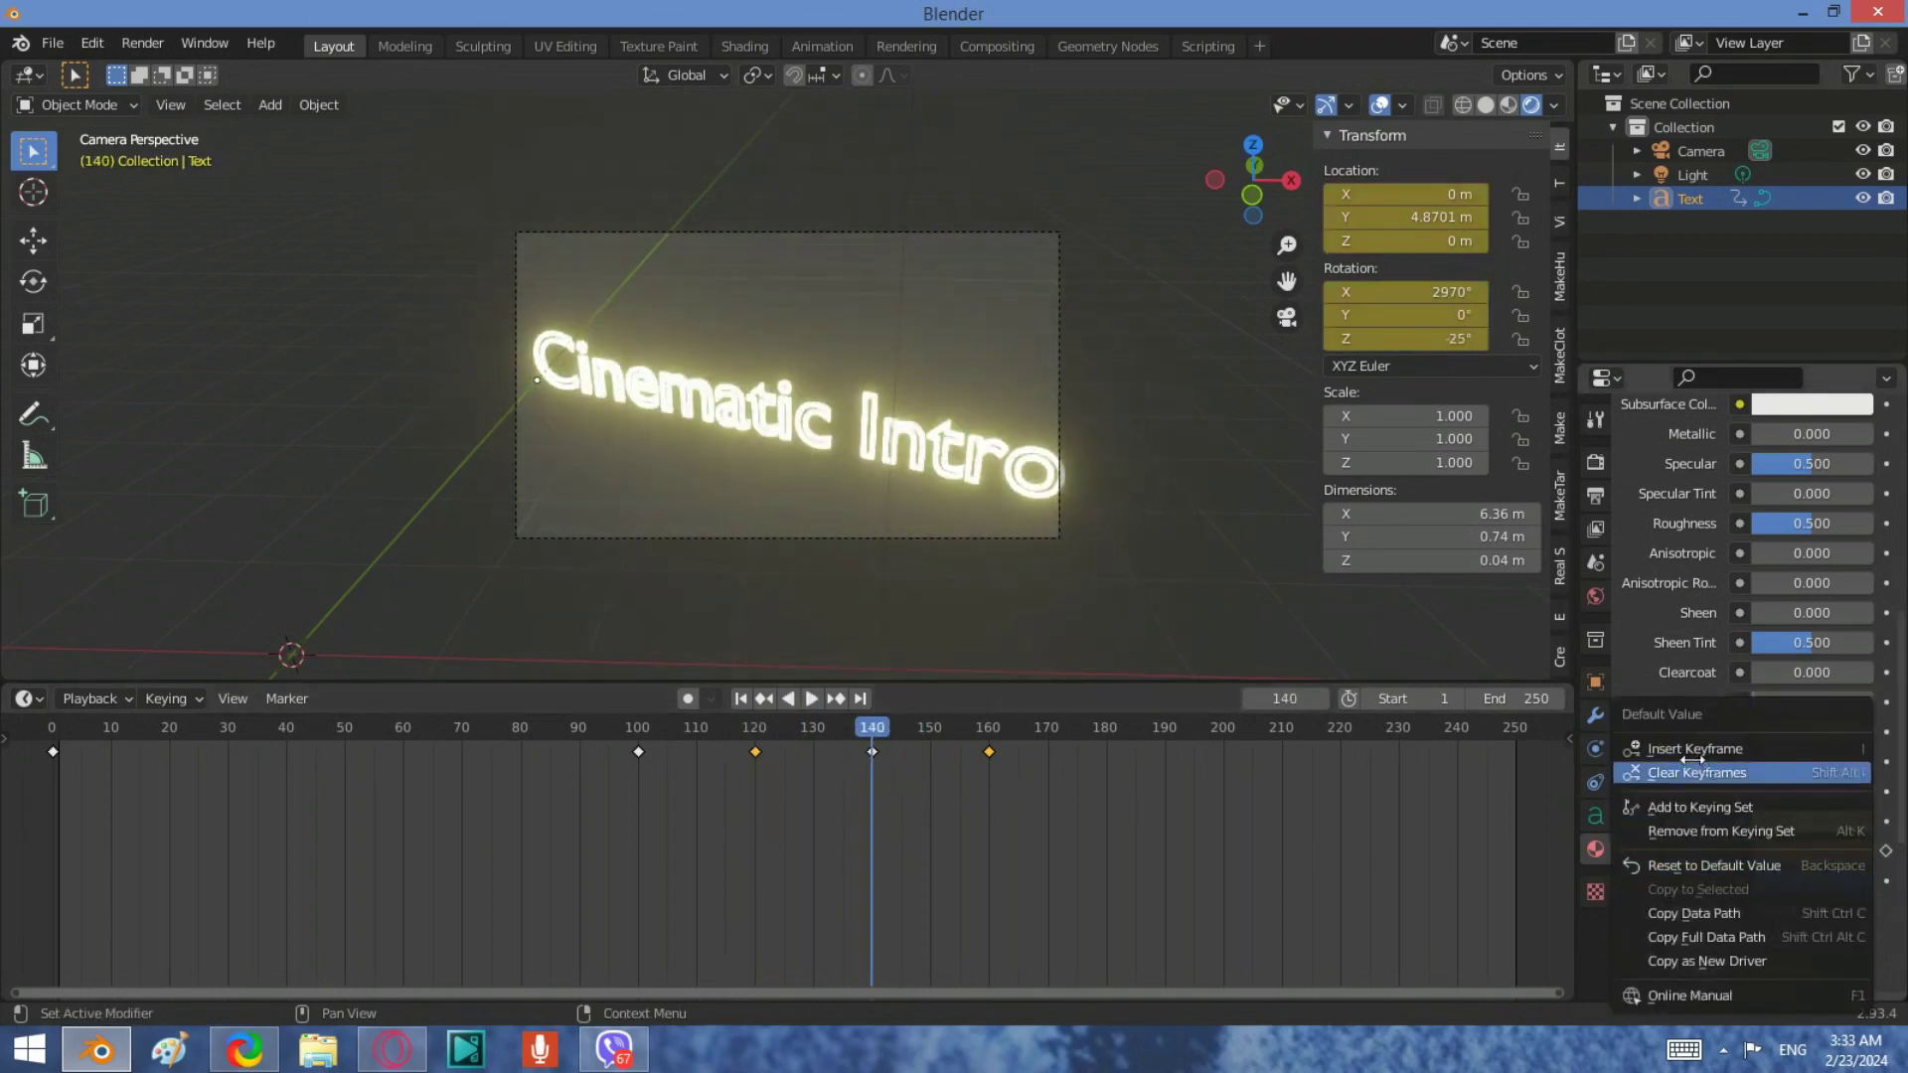
click(1679, 755)
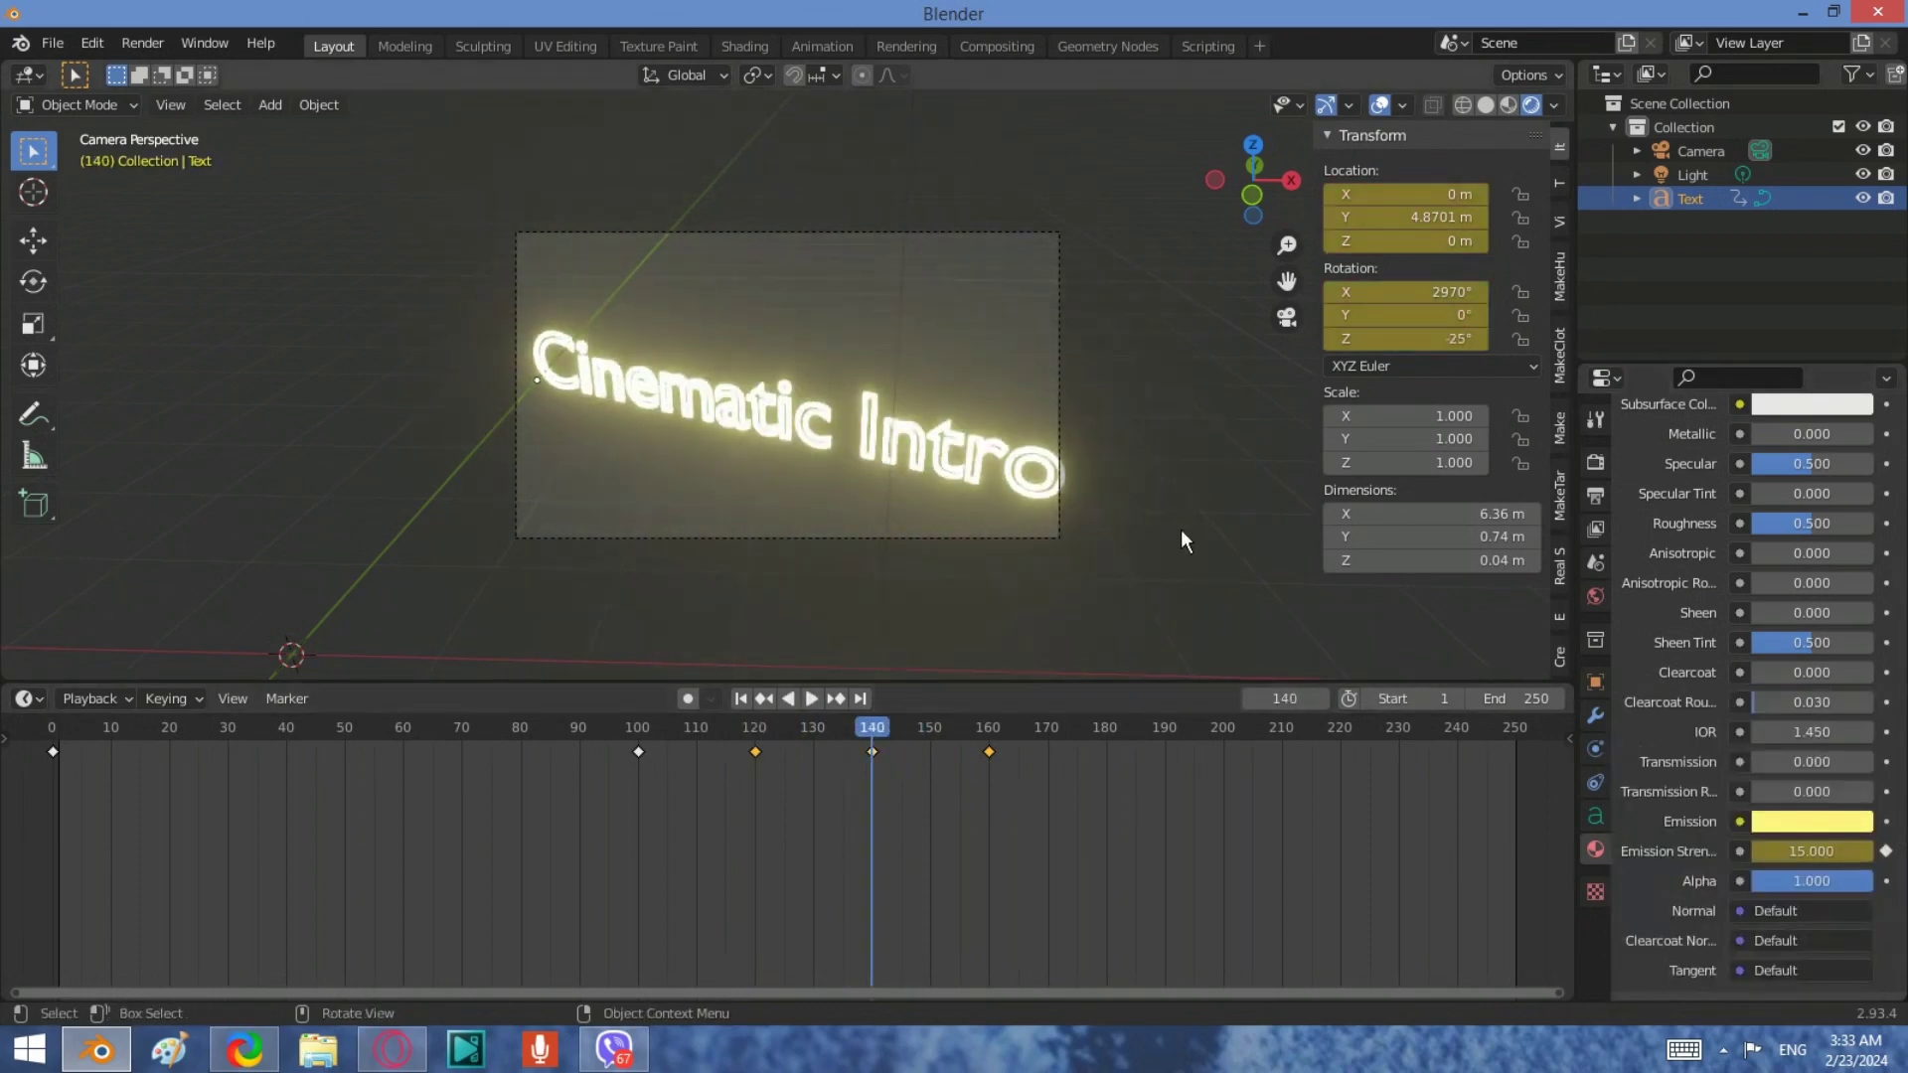
click(171, 106)
Select the camera, view through it, and play from frame 1 to frame 77.
click(481, 360)
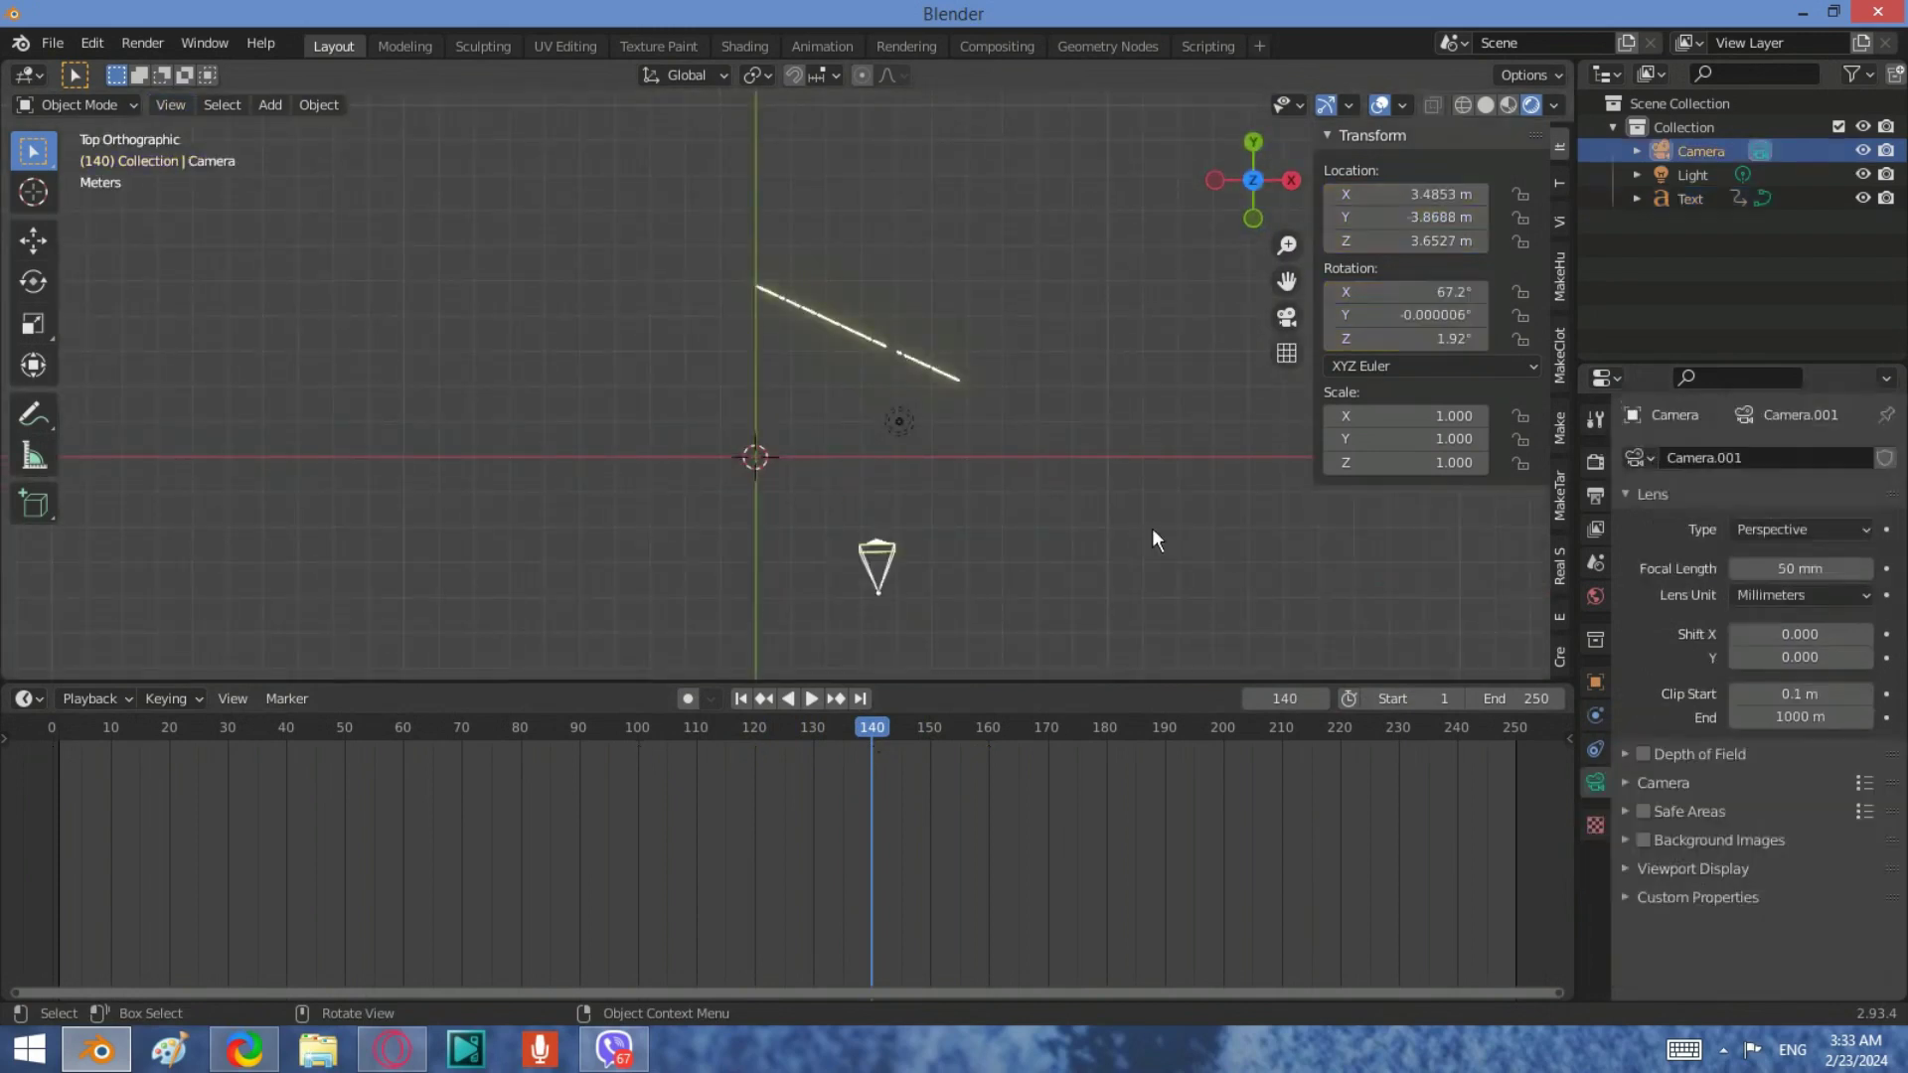
click(1637, 151)
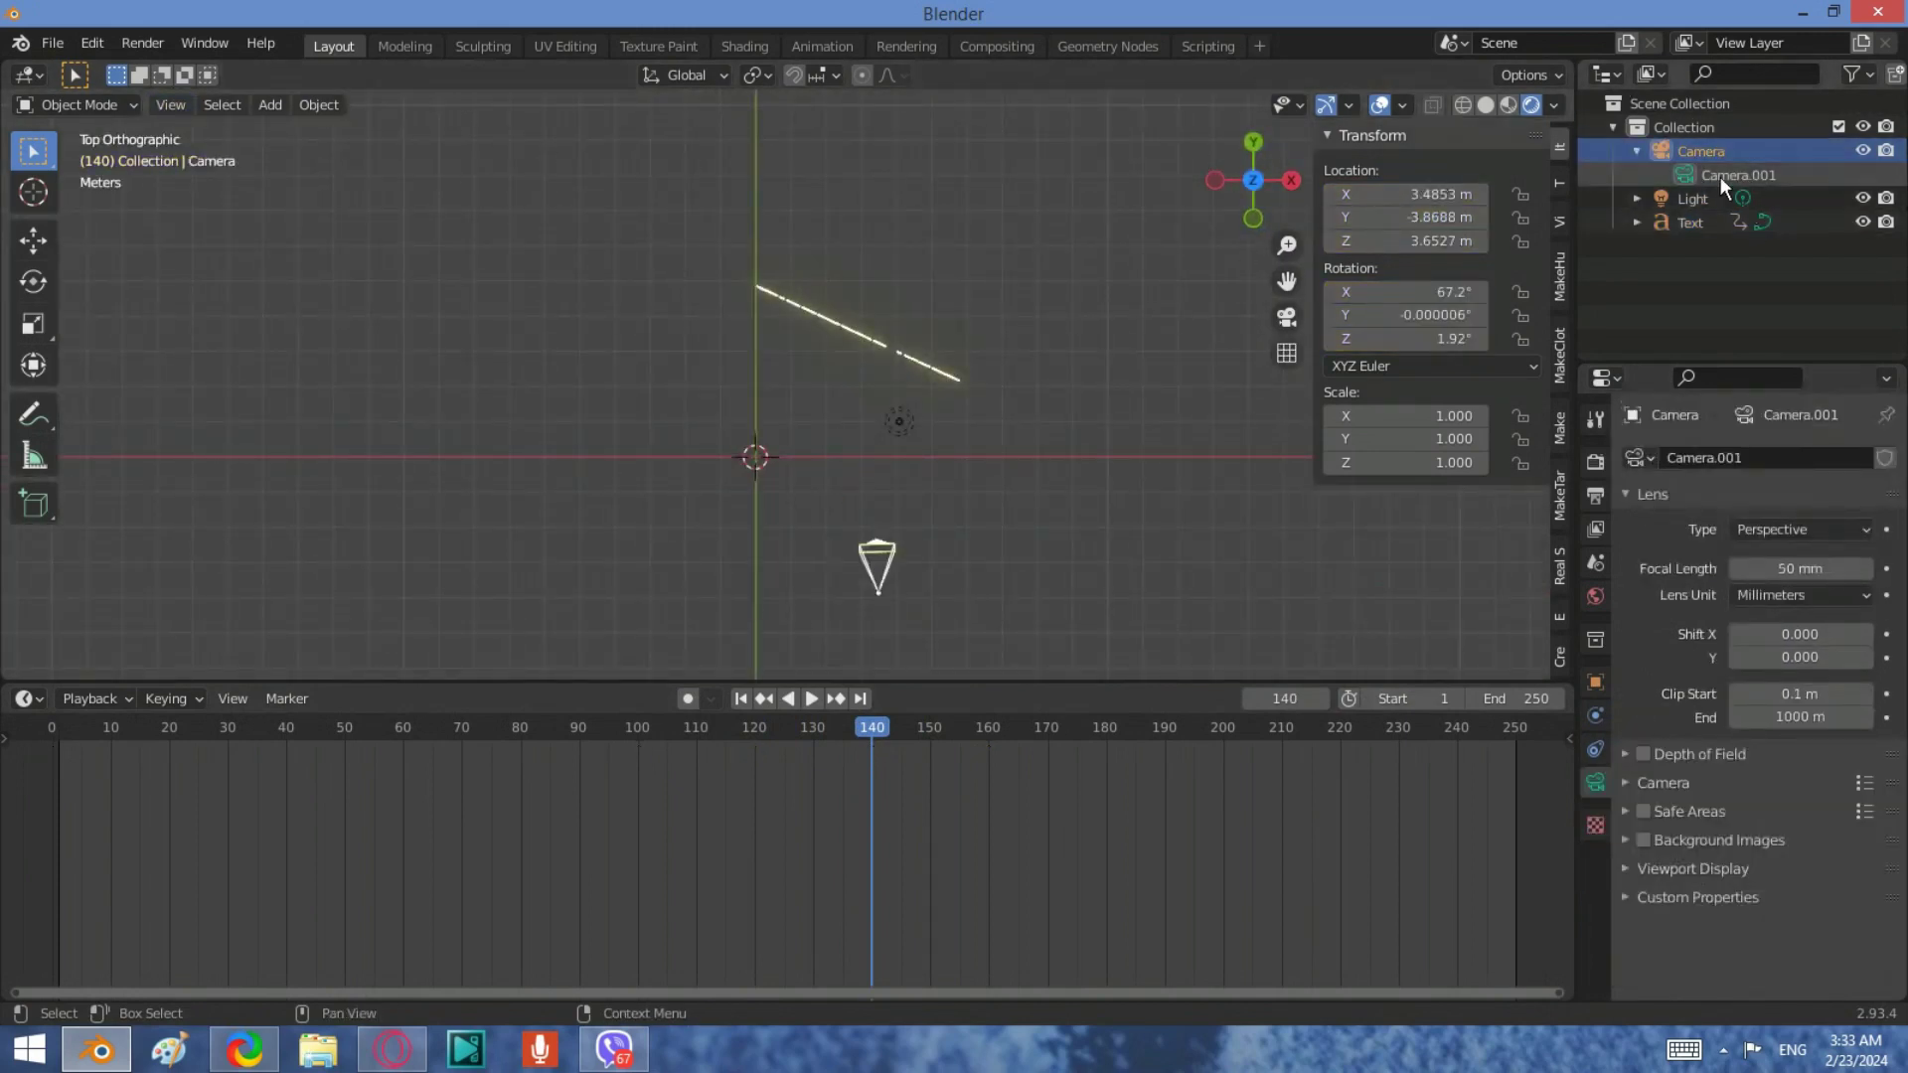
click(1720, 177)
click(171, 105)
mouse_move(210, 344)
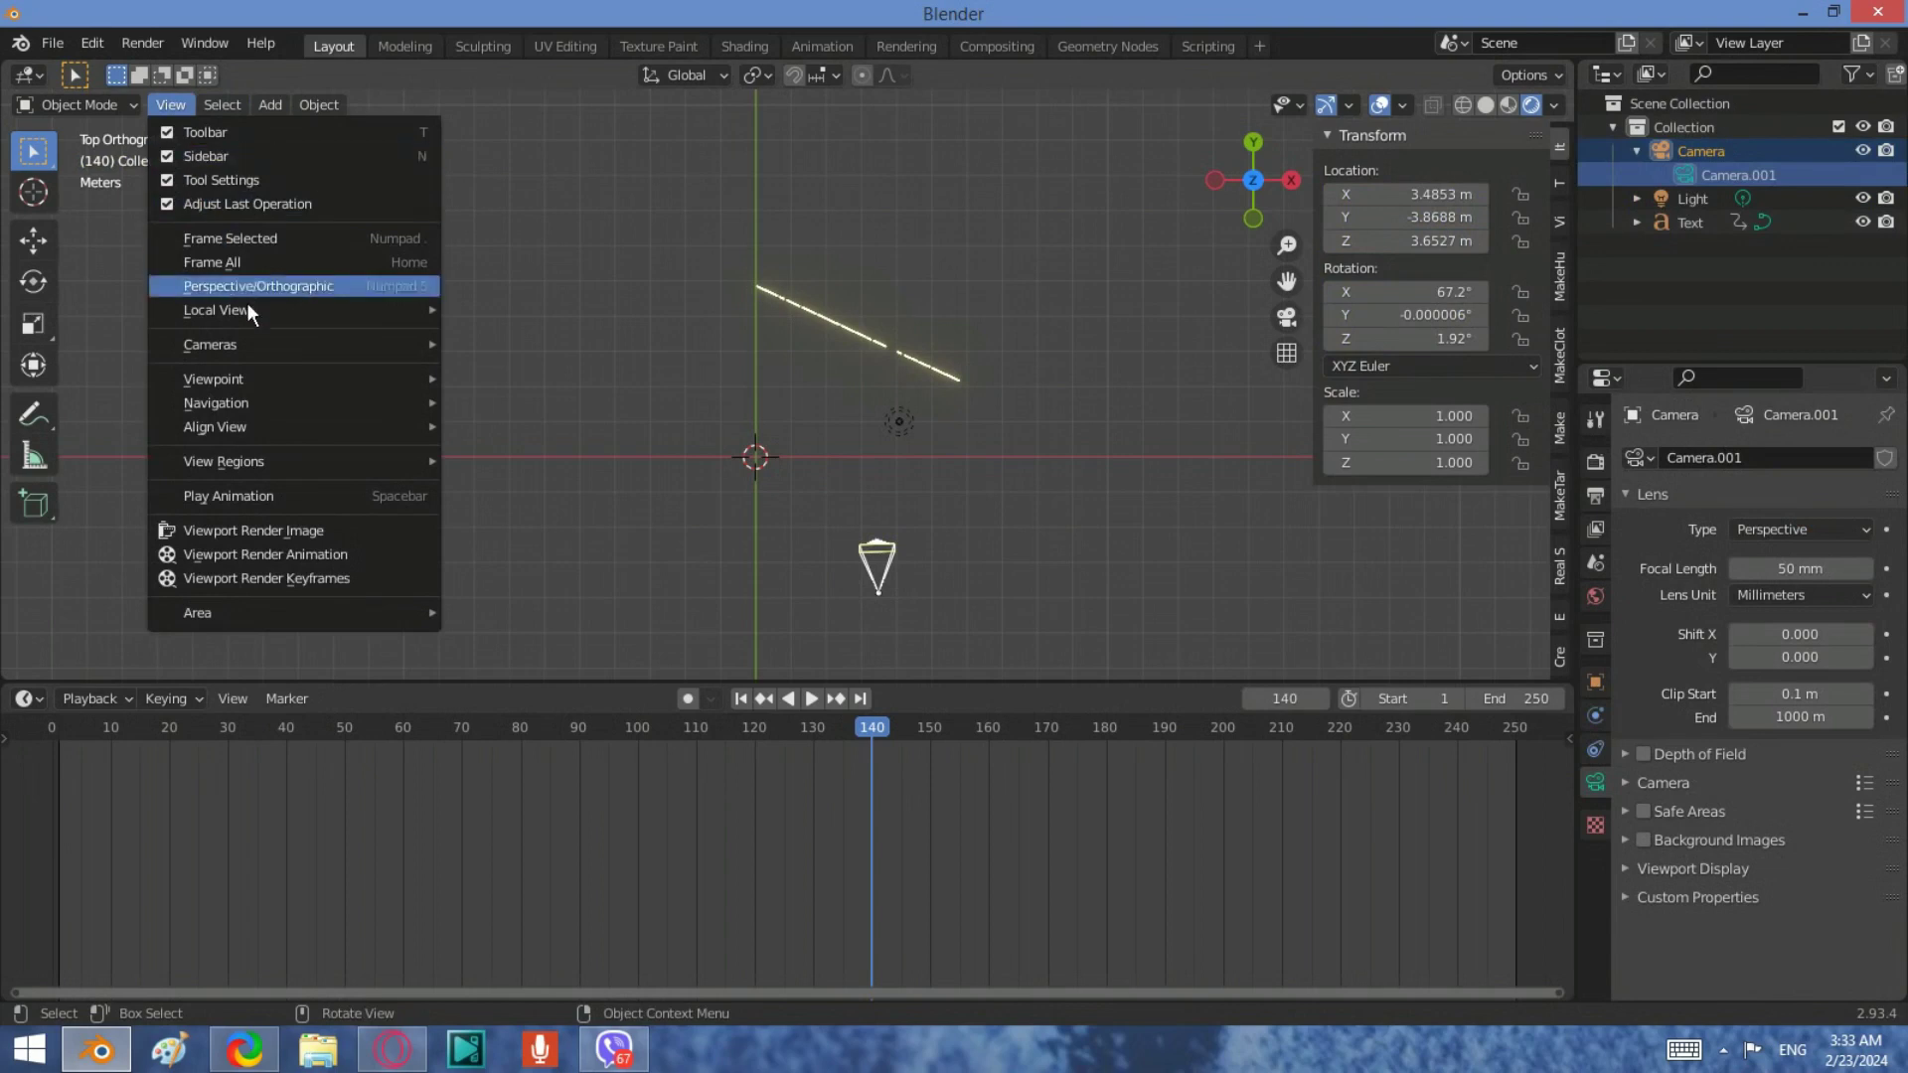
click(525, 369)
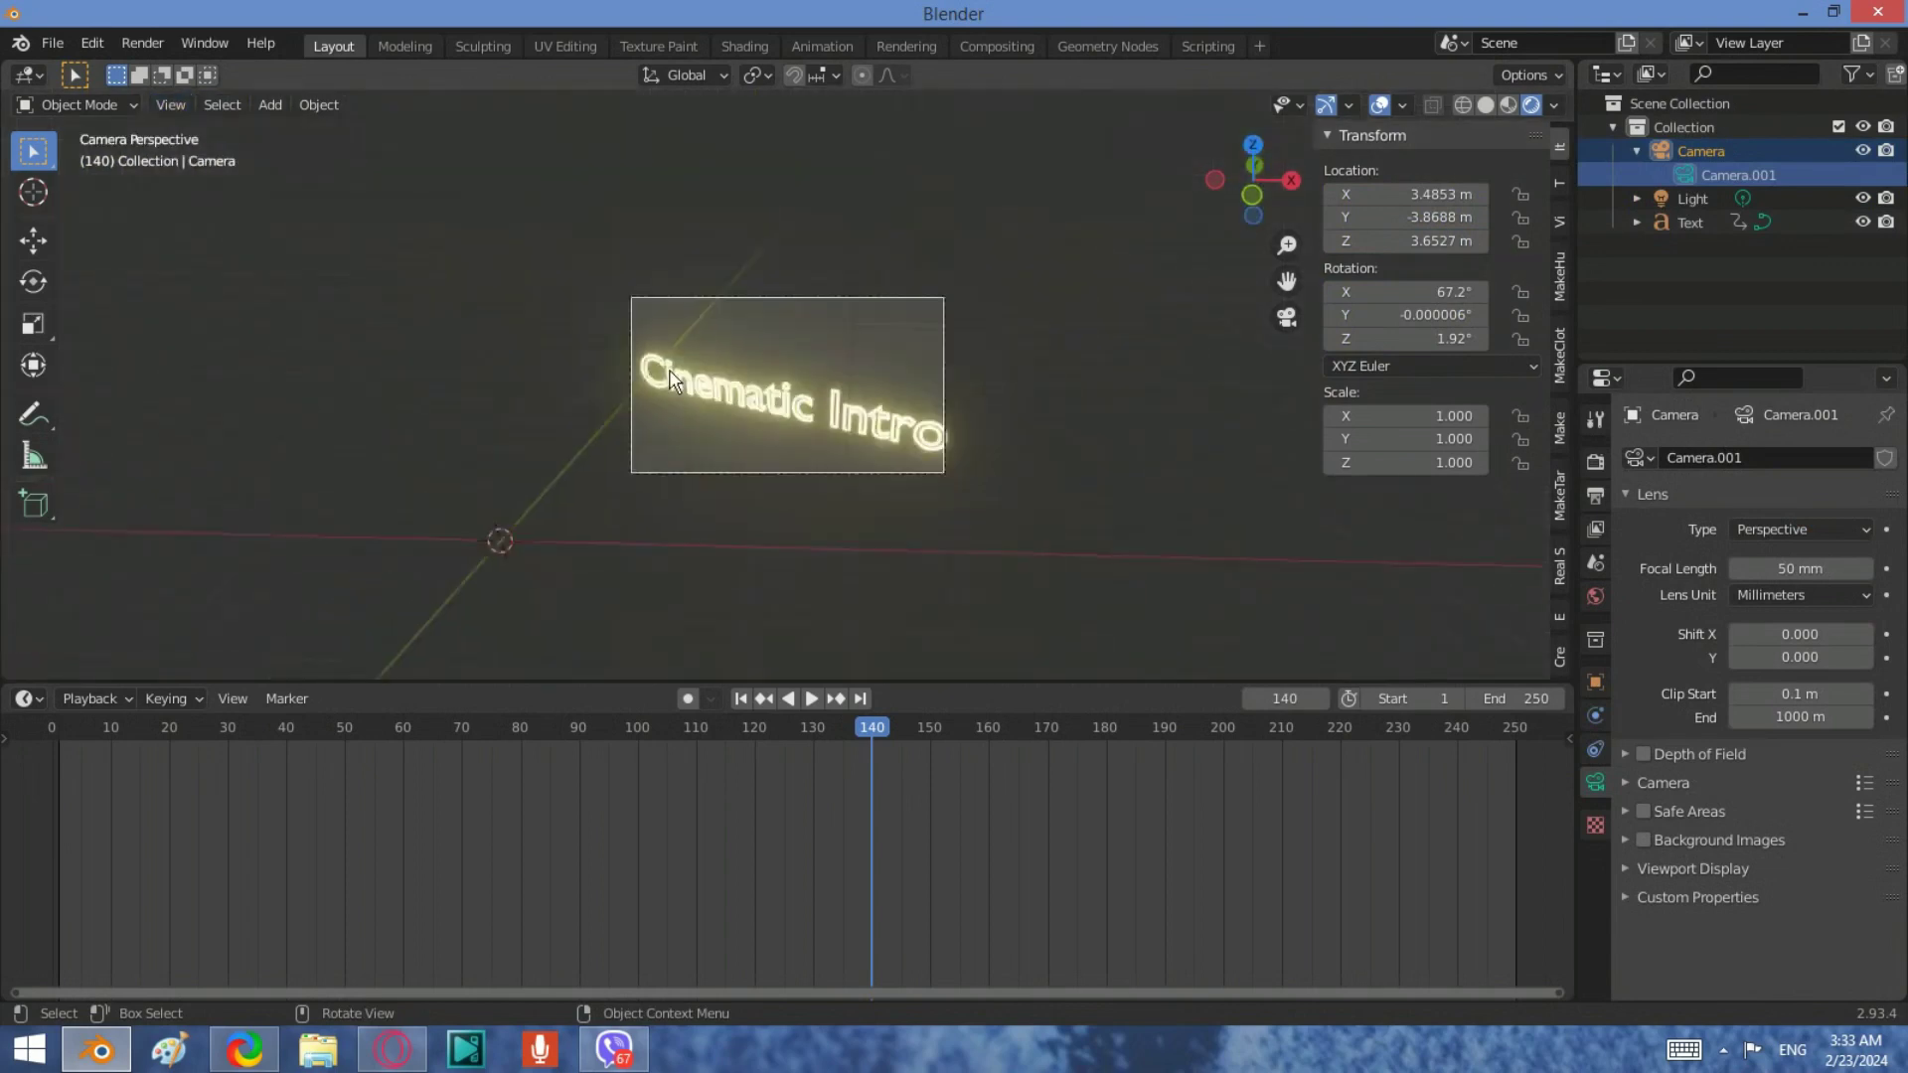
key(shift+Left)
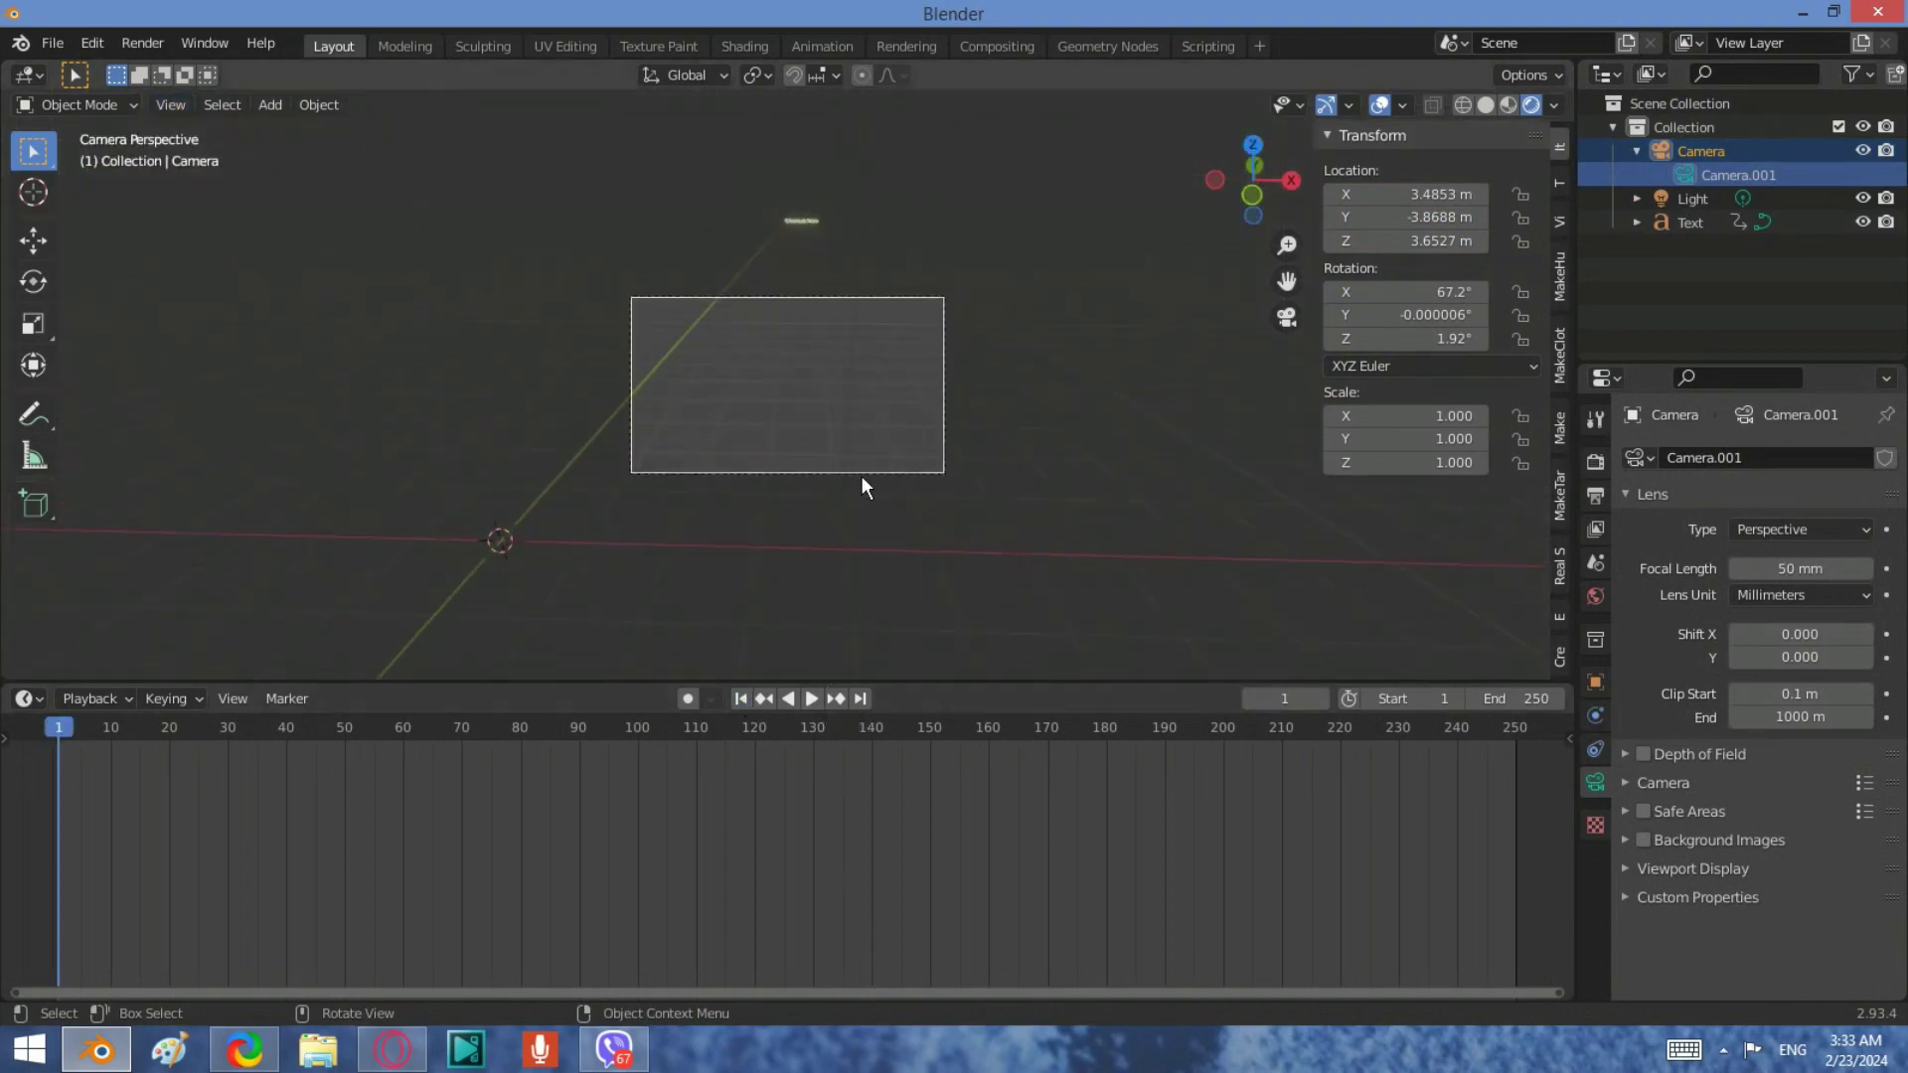
click(811, 698)
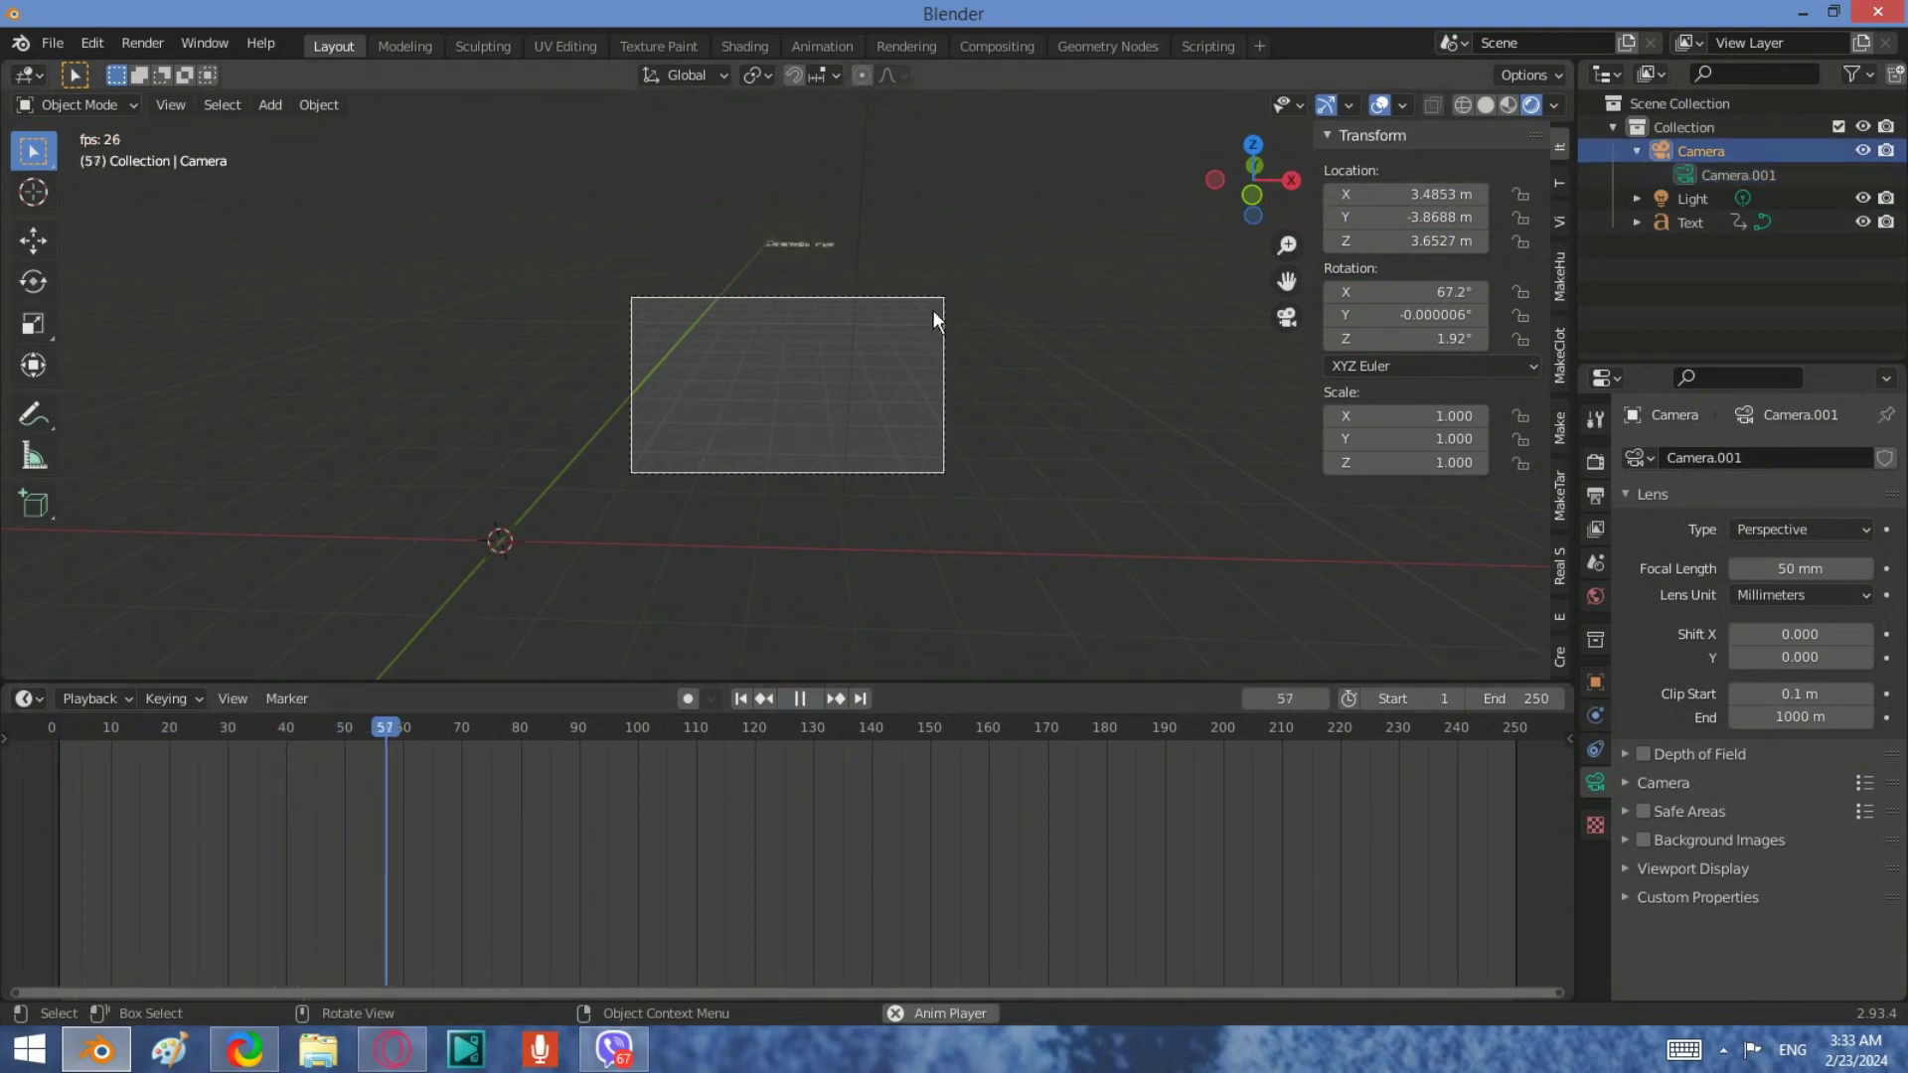
click(799, 699)
Tilt the camera about X to 83.2°, then replay from the first frame.
key(r)
key(x)
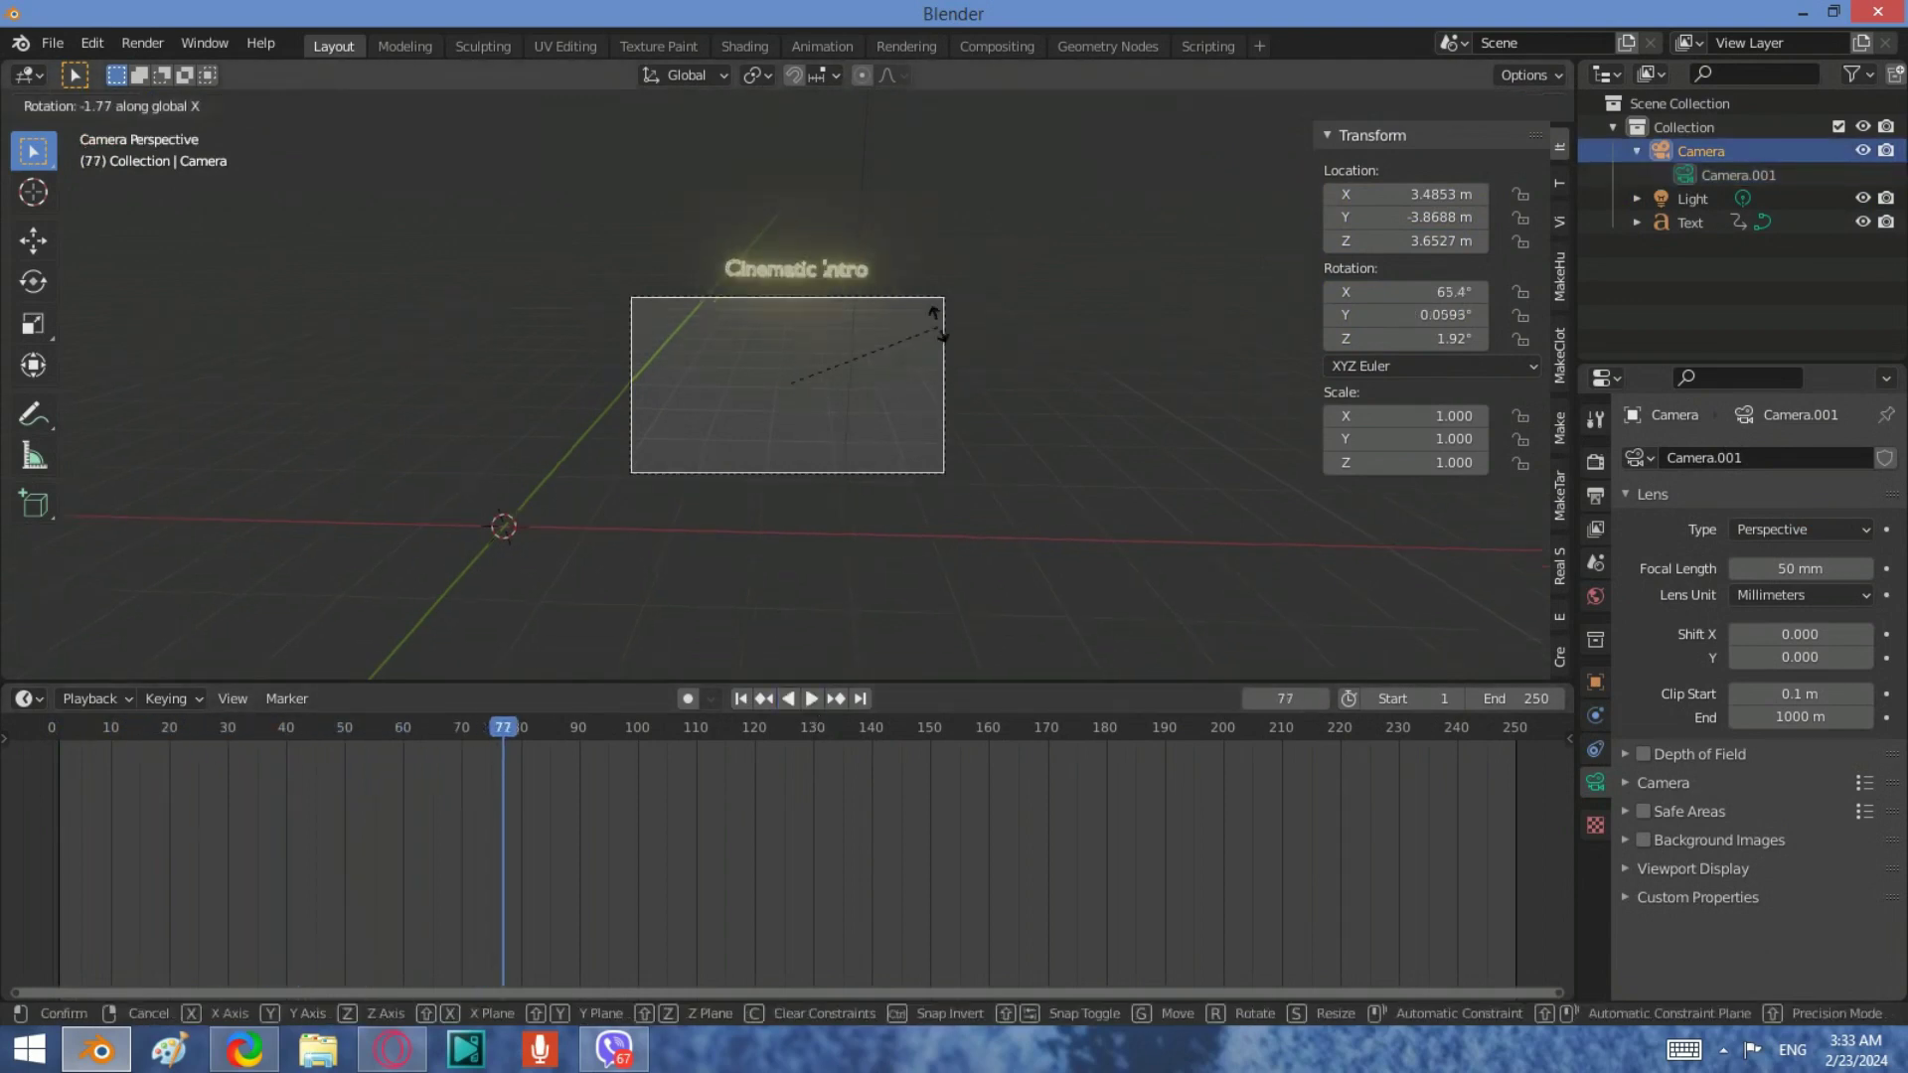
click(838, 658)
click(741, 700)
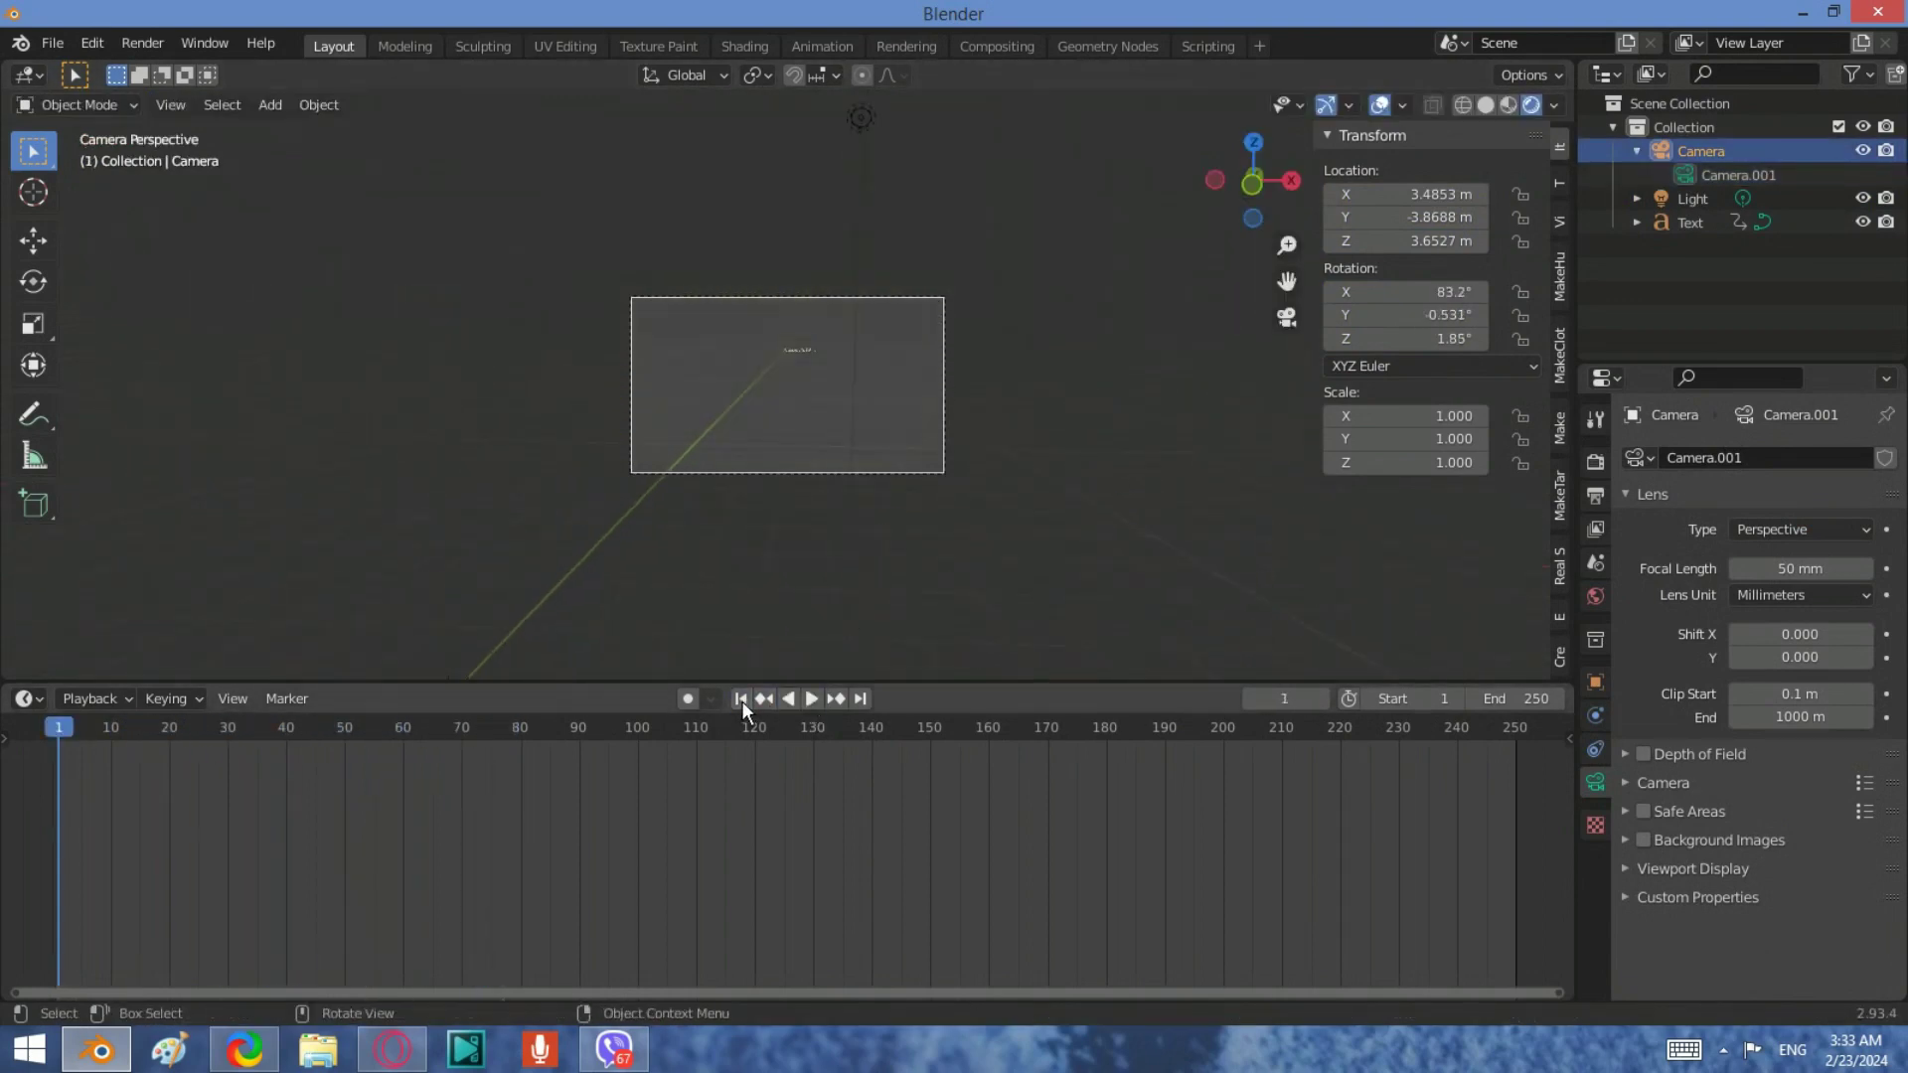
click(812, 701)
With Local orientation, move the camera back to X 3.64, Y −8.10, Z 3.24 m, then replay.
scroll(819, 338, up, 3)
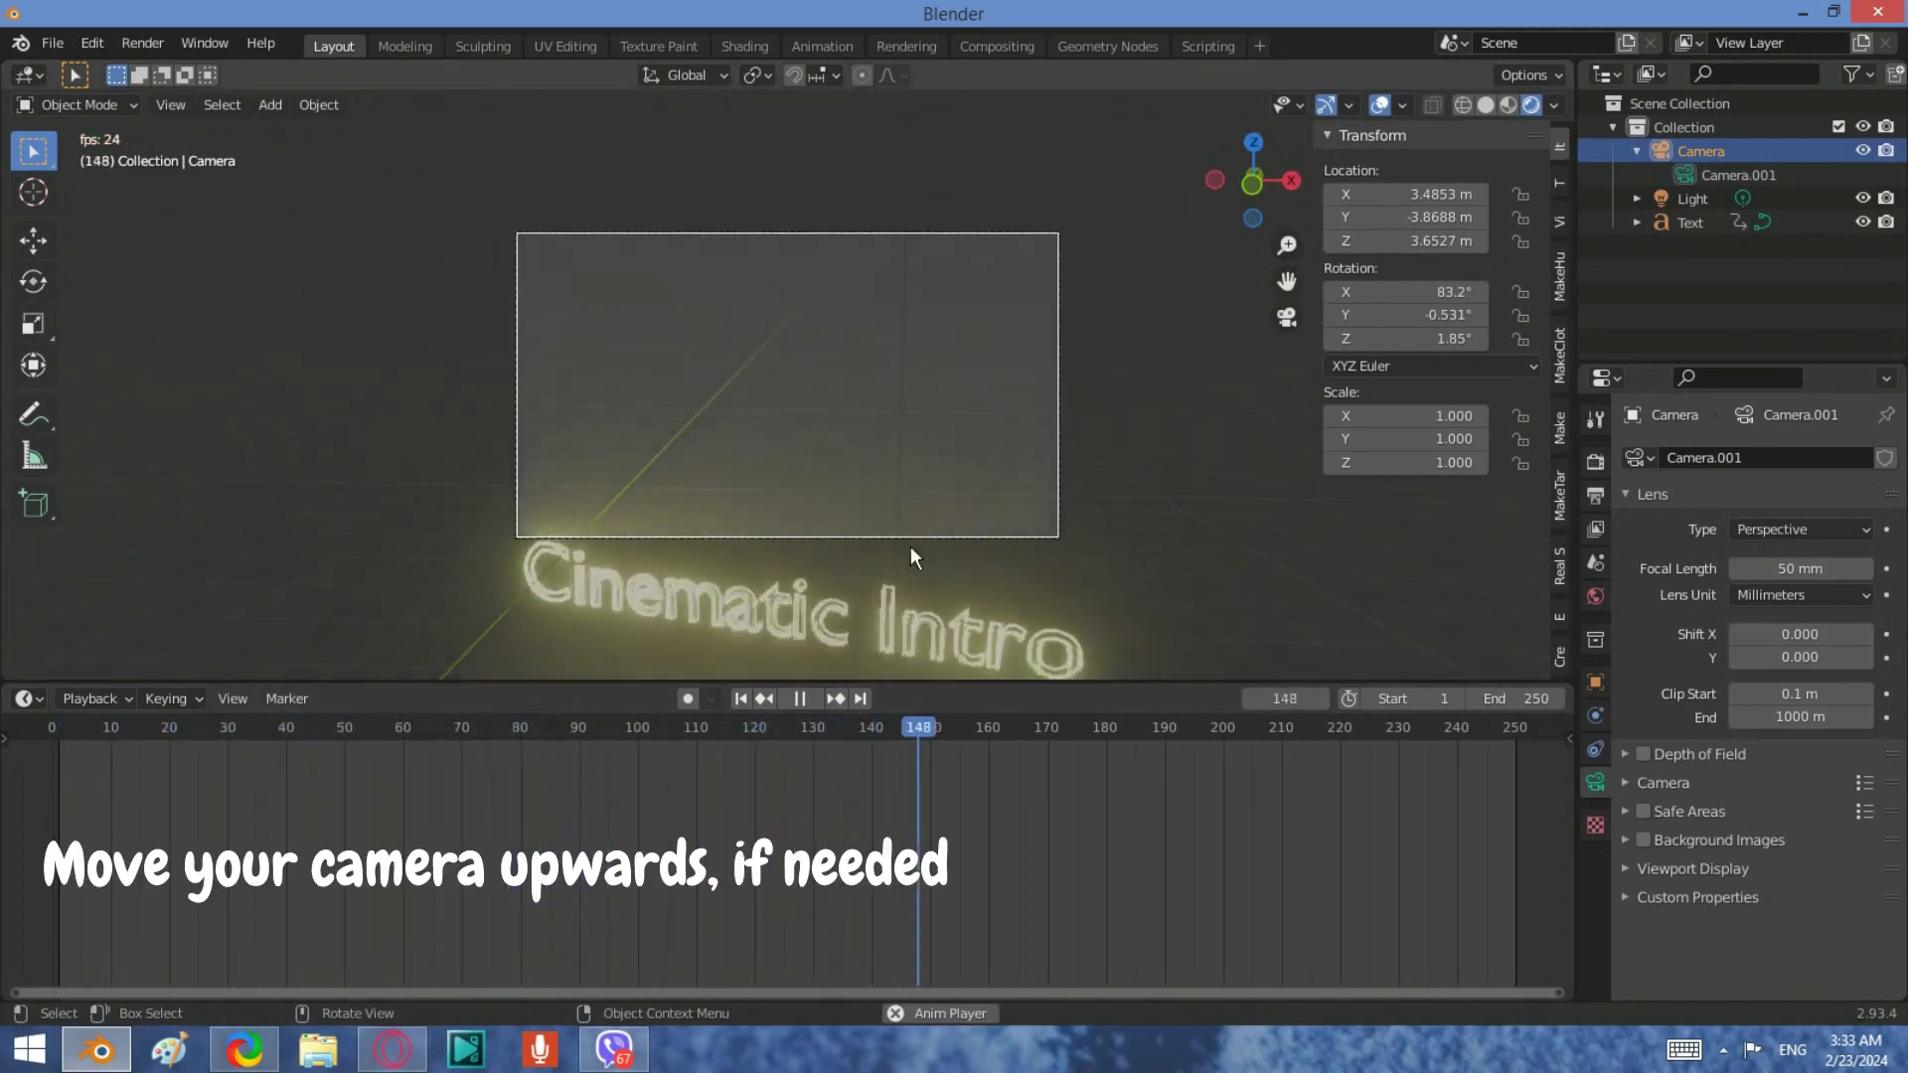
key(space)
scroll(924, 408, down, 3)
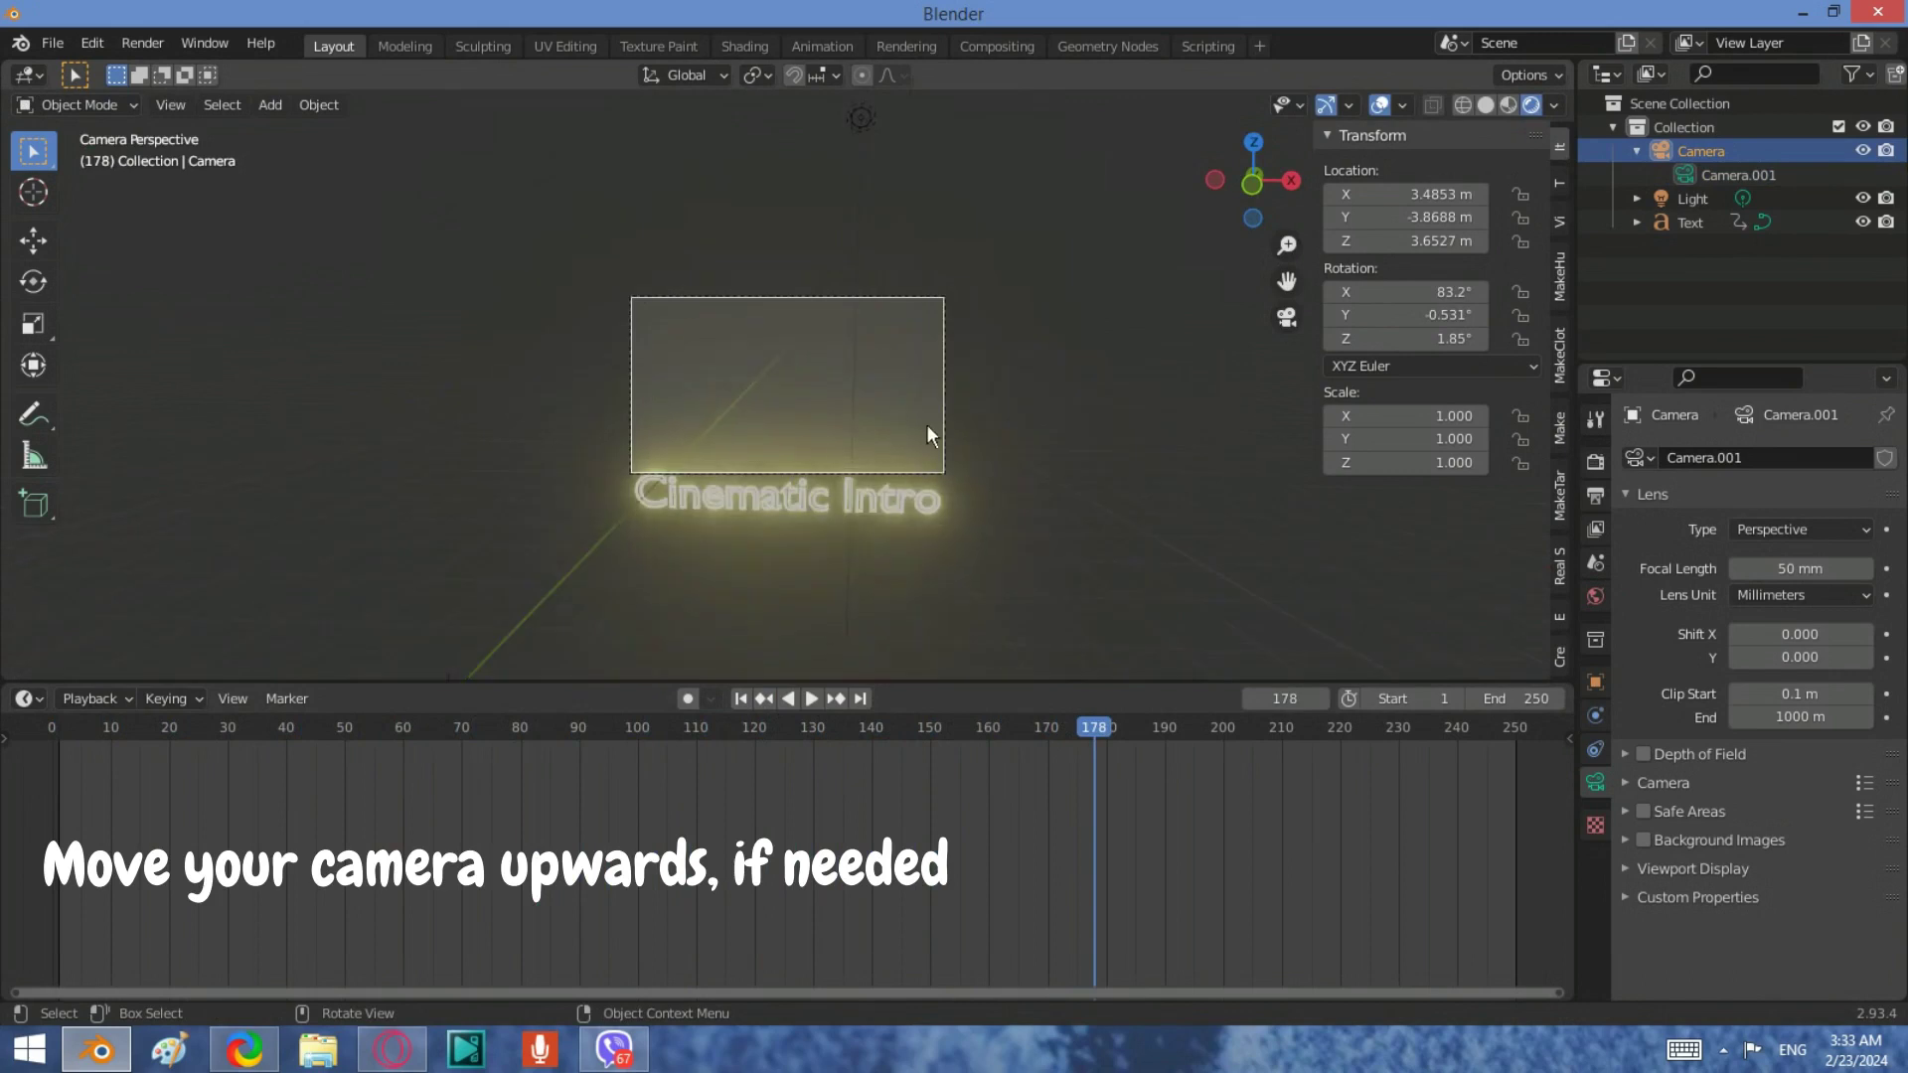
click(684, 75)
key(g)
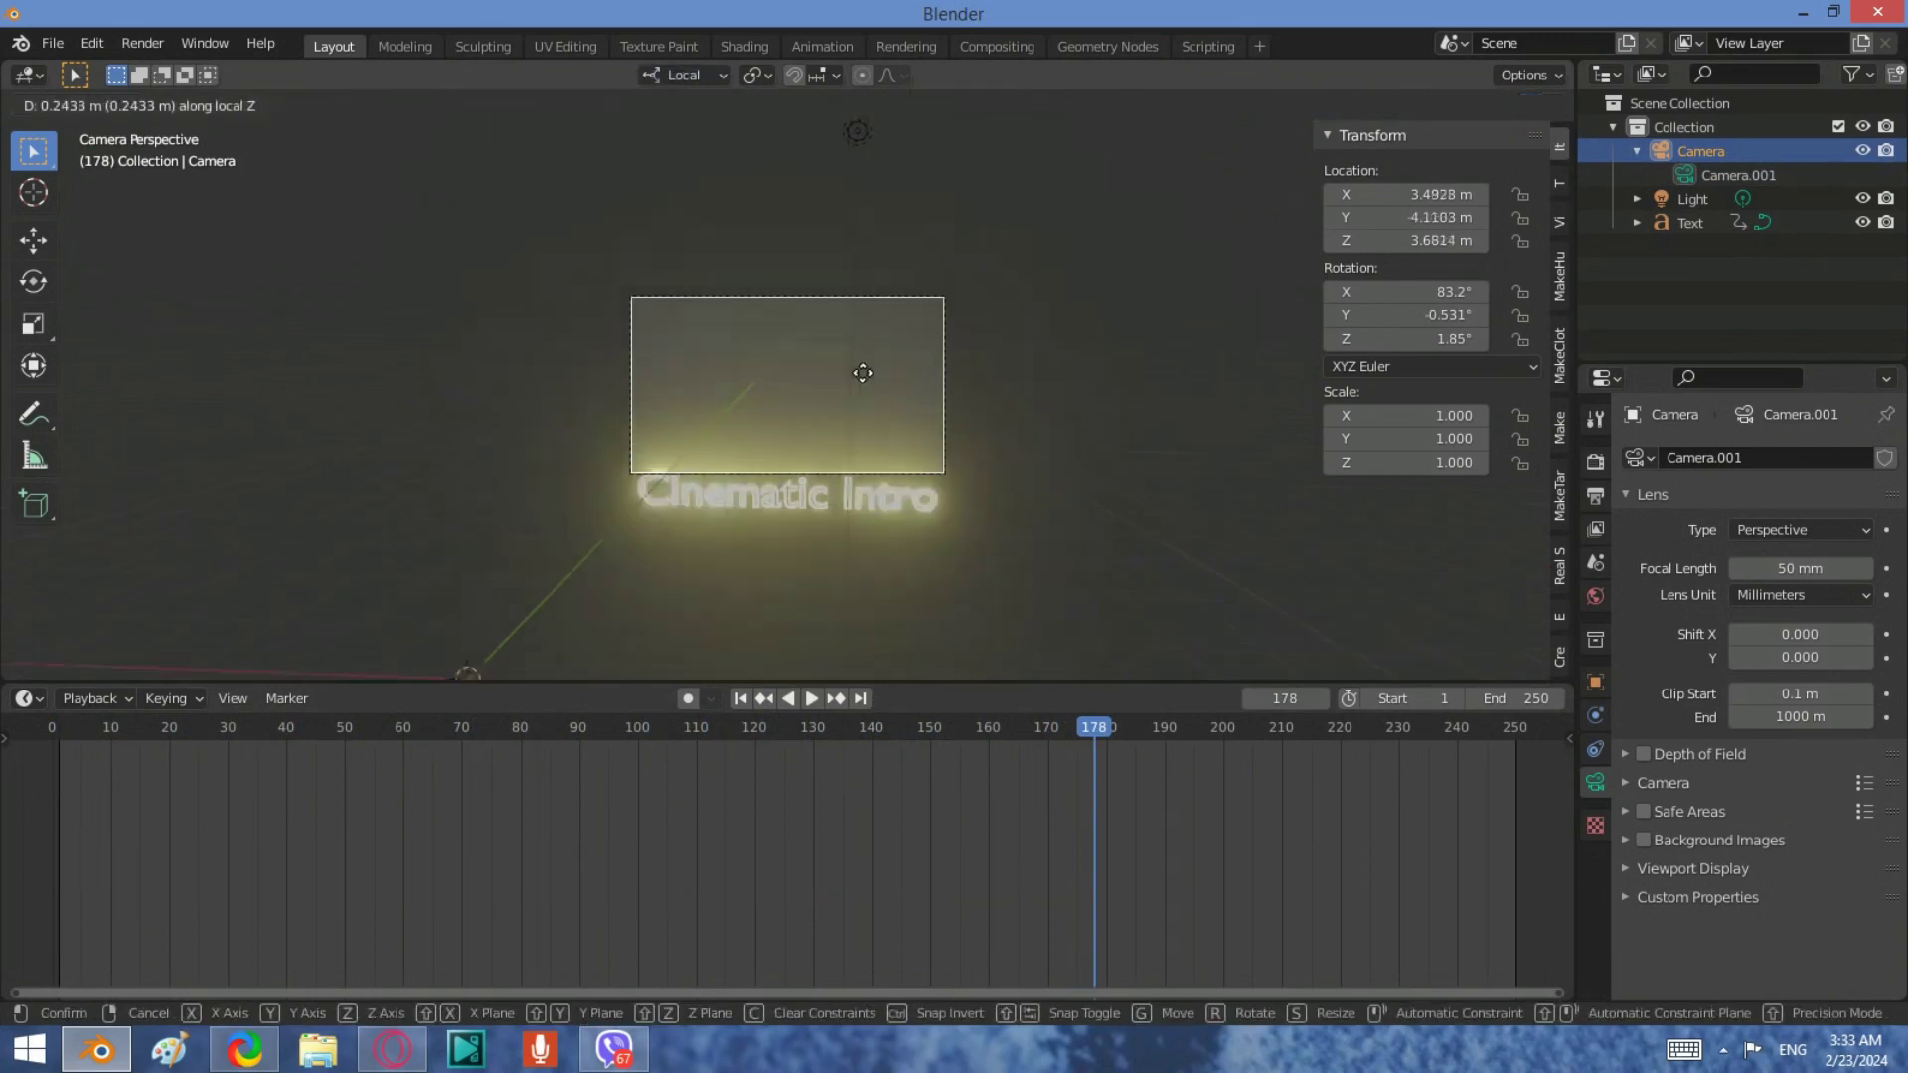
click(963, 491)
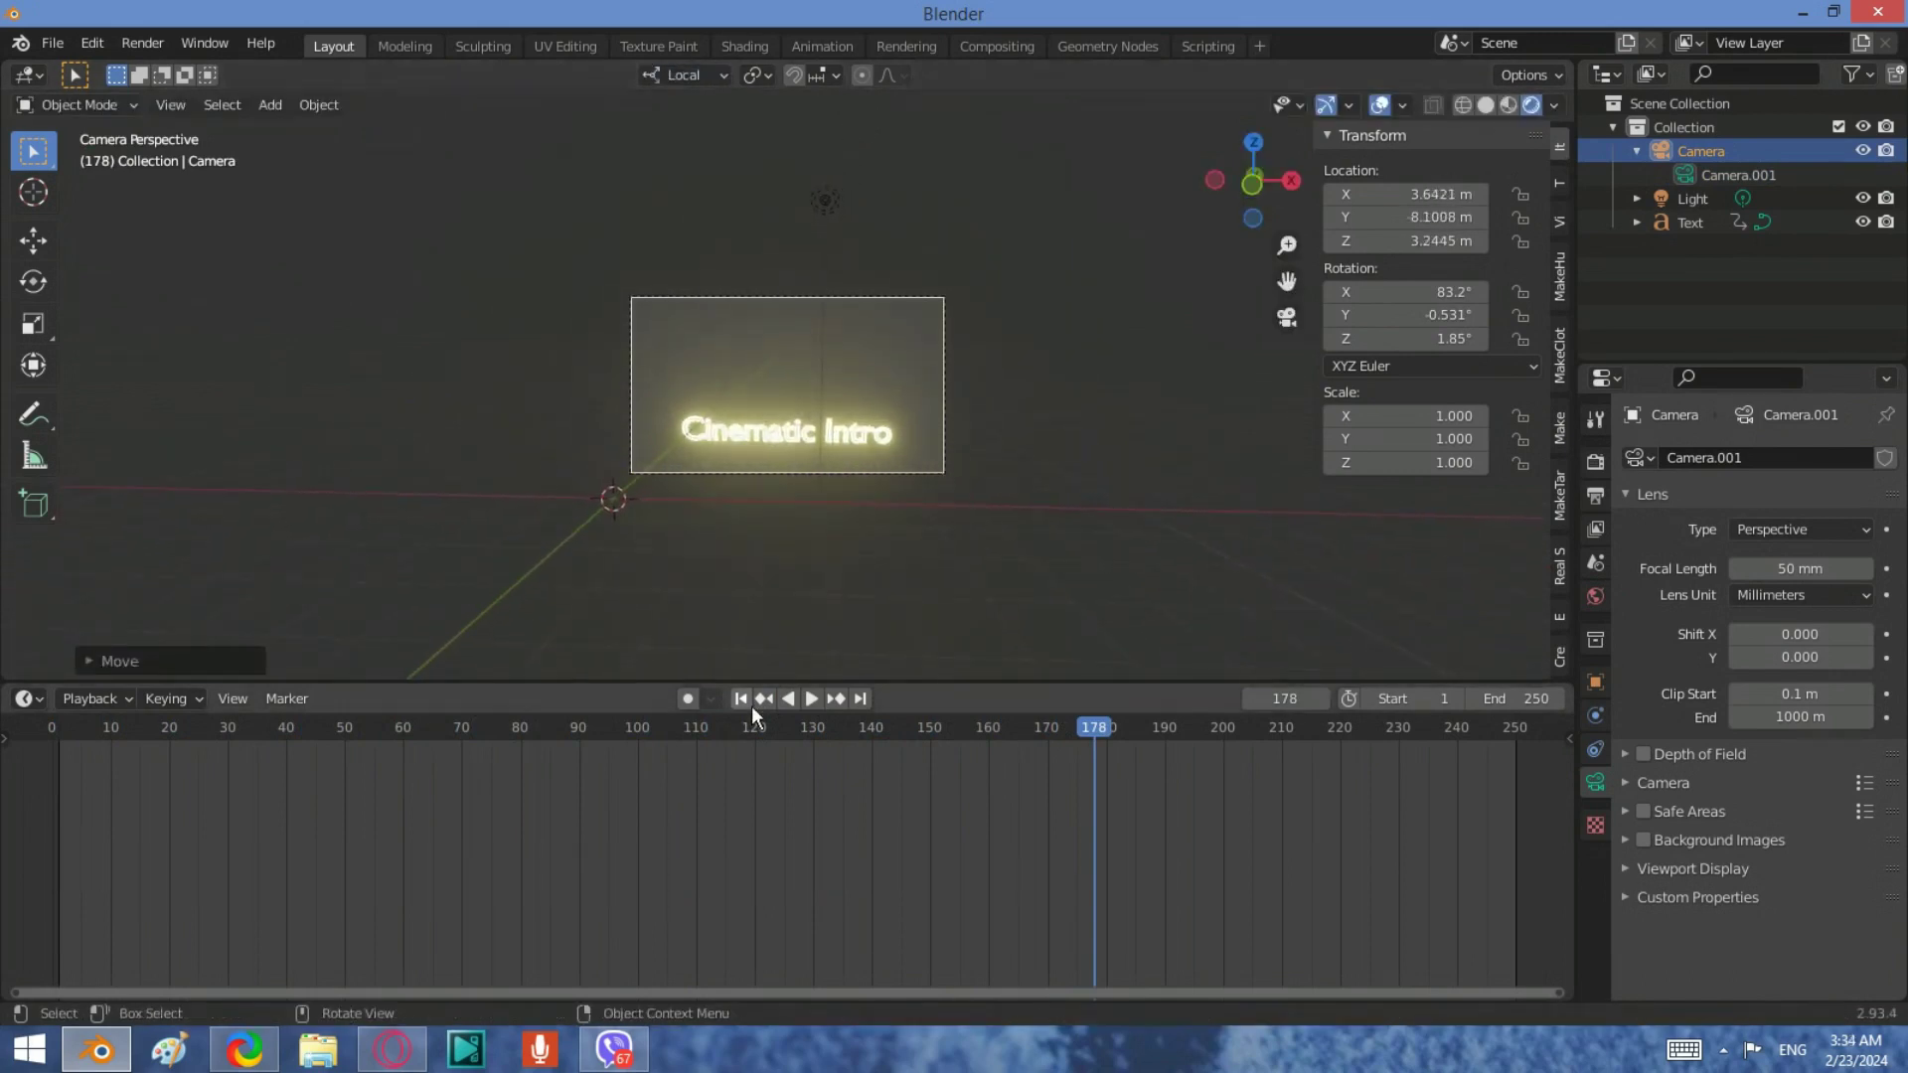
click(743, 700)
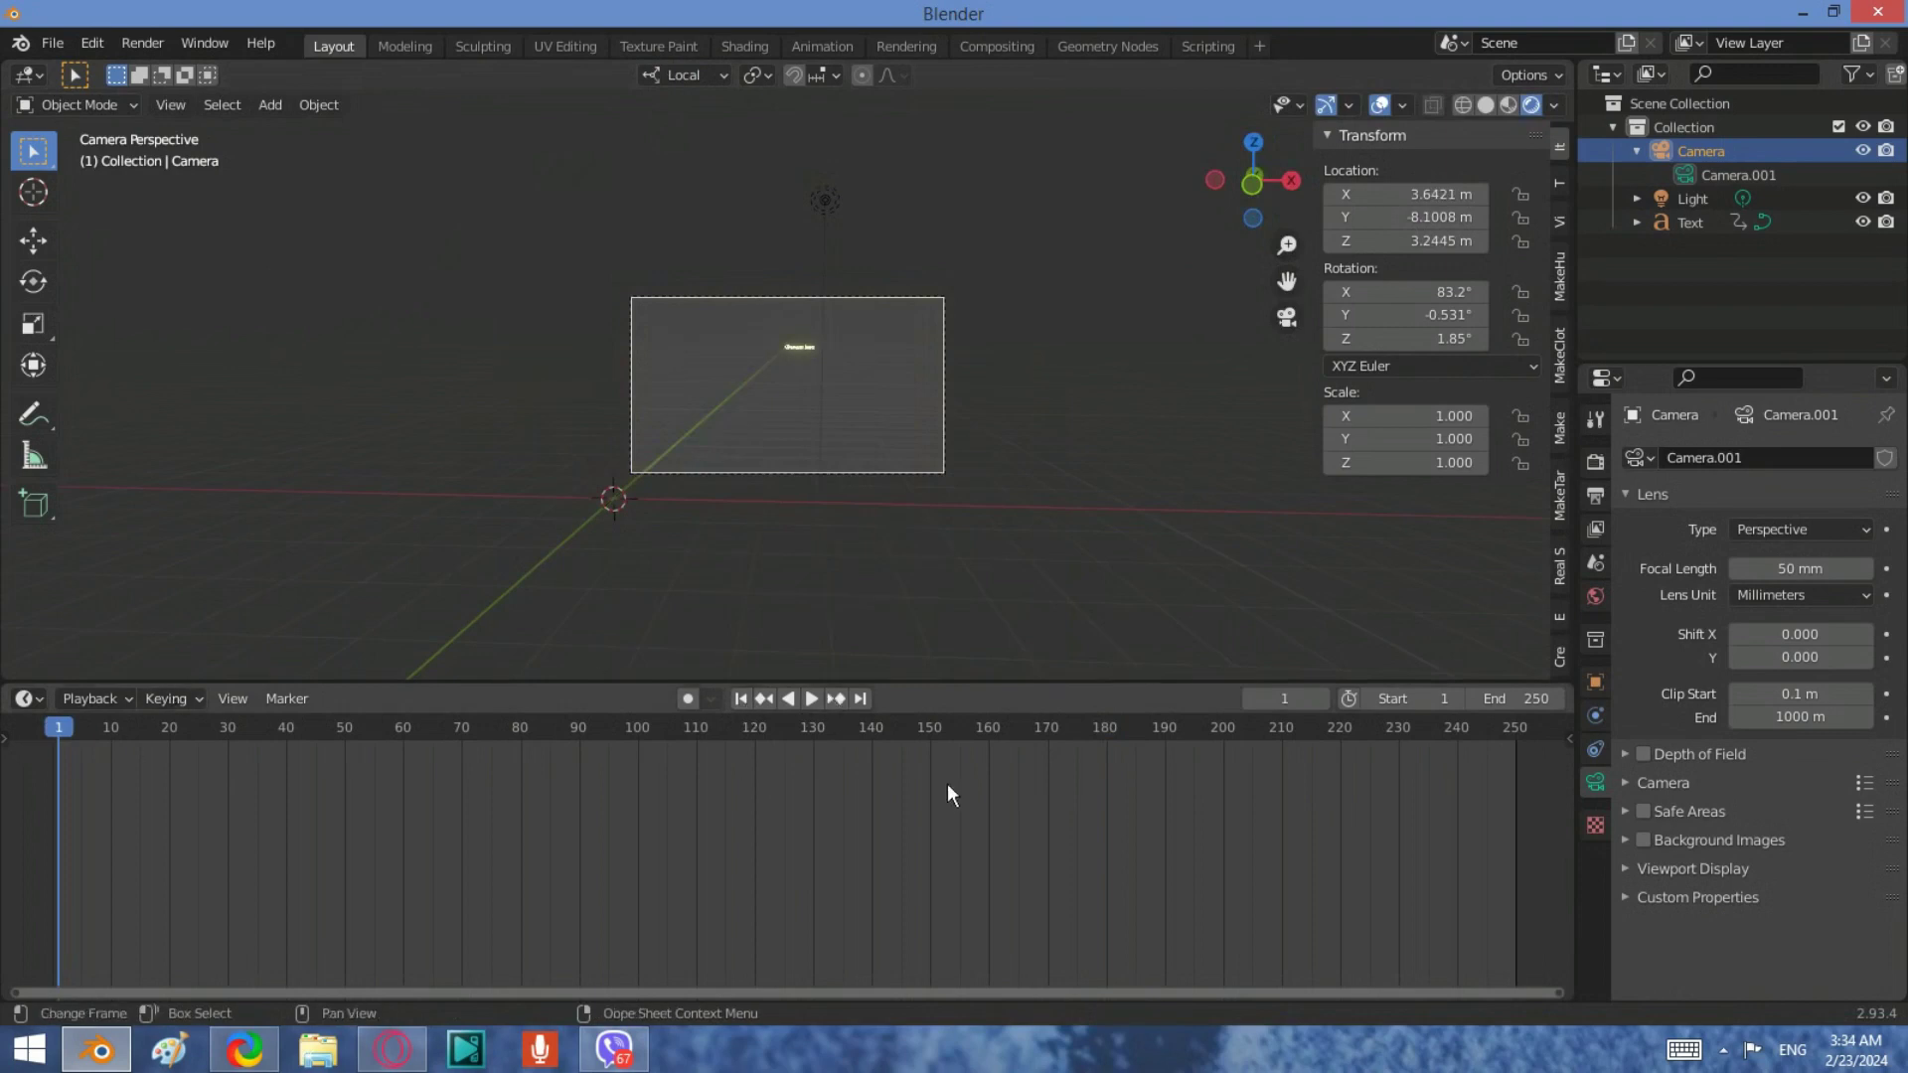
scroll(869, 337, up, 3)
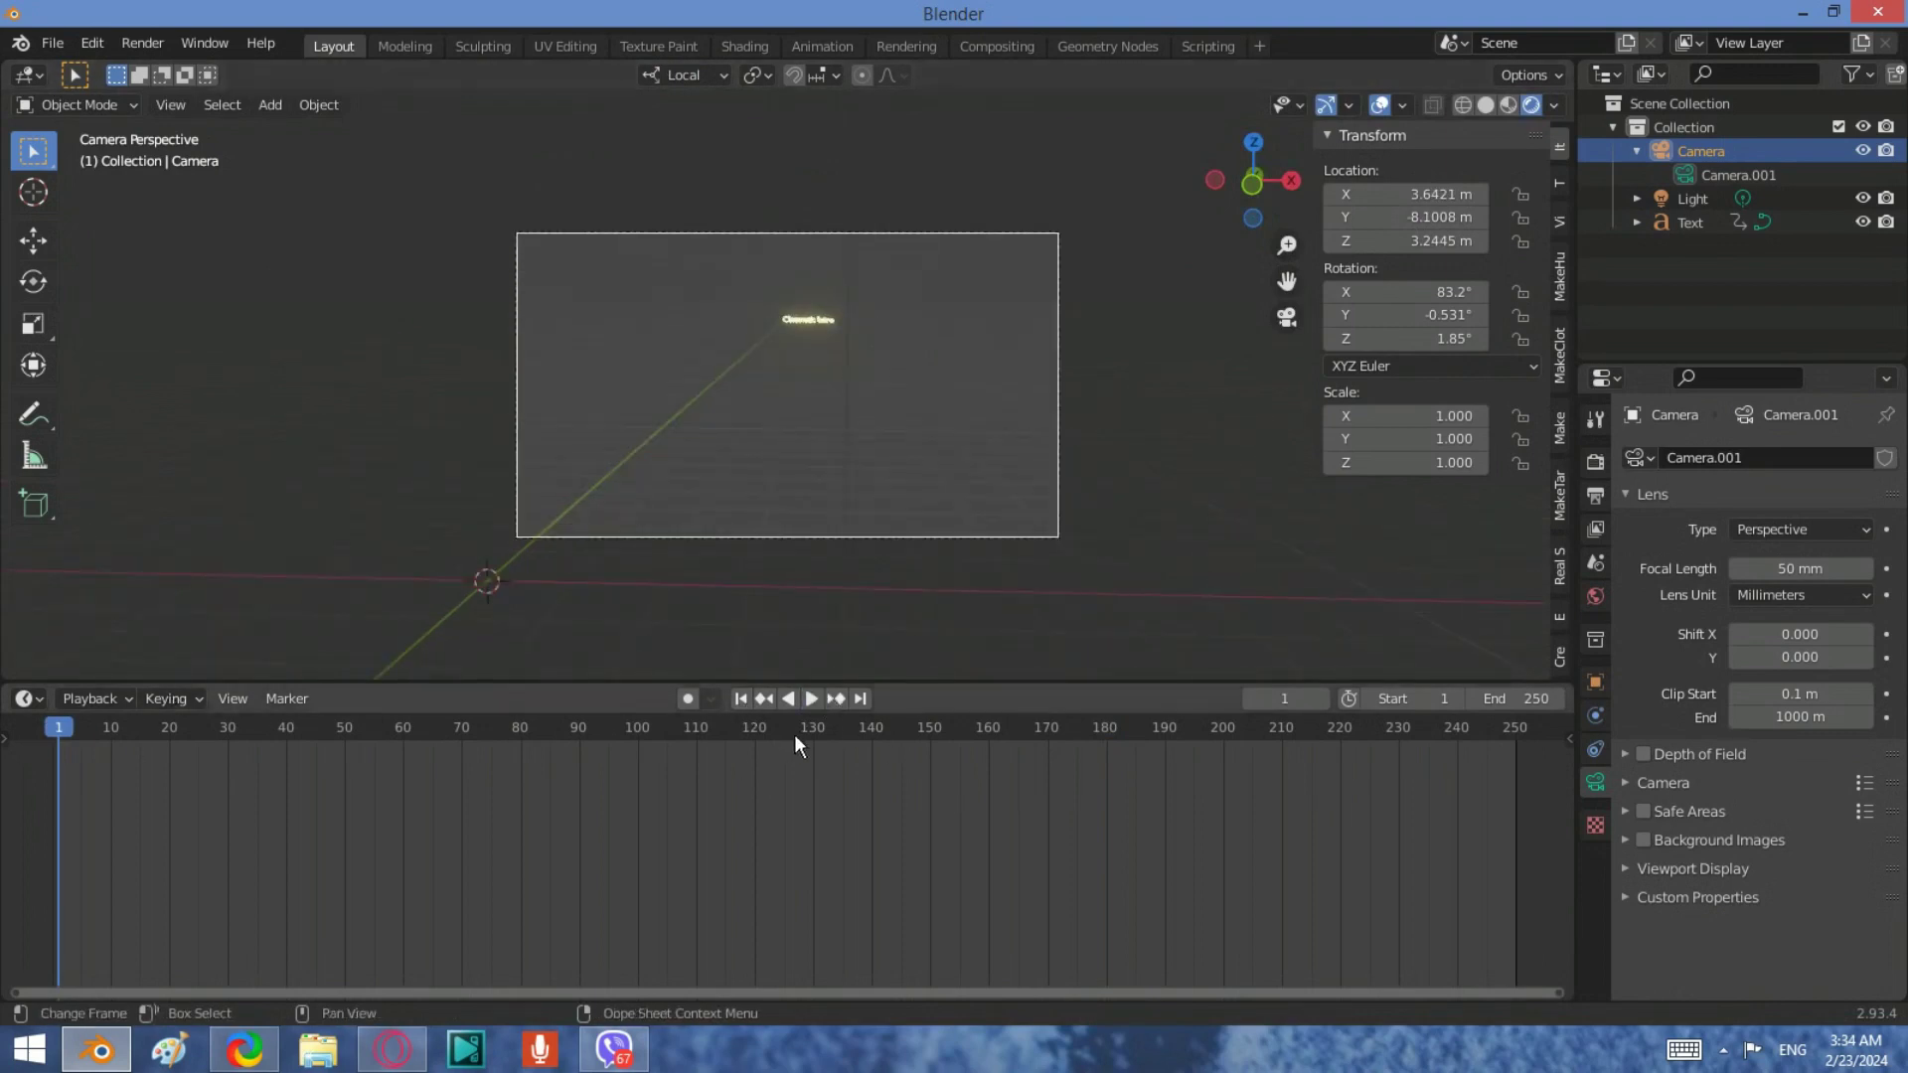
click(810, 698)
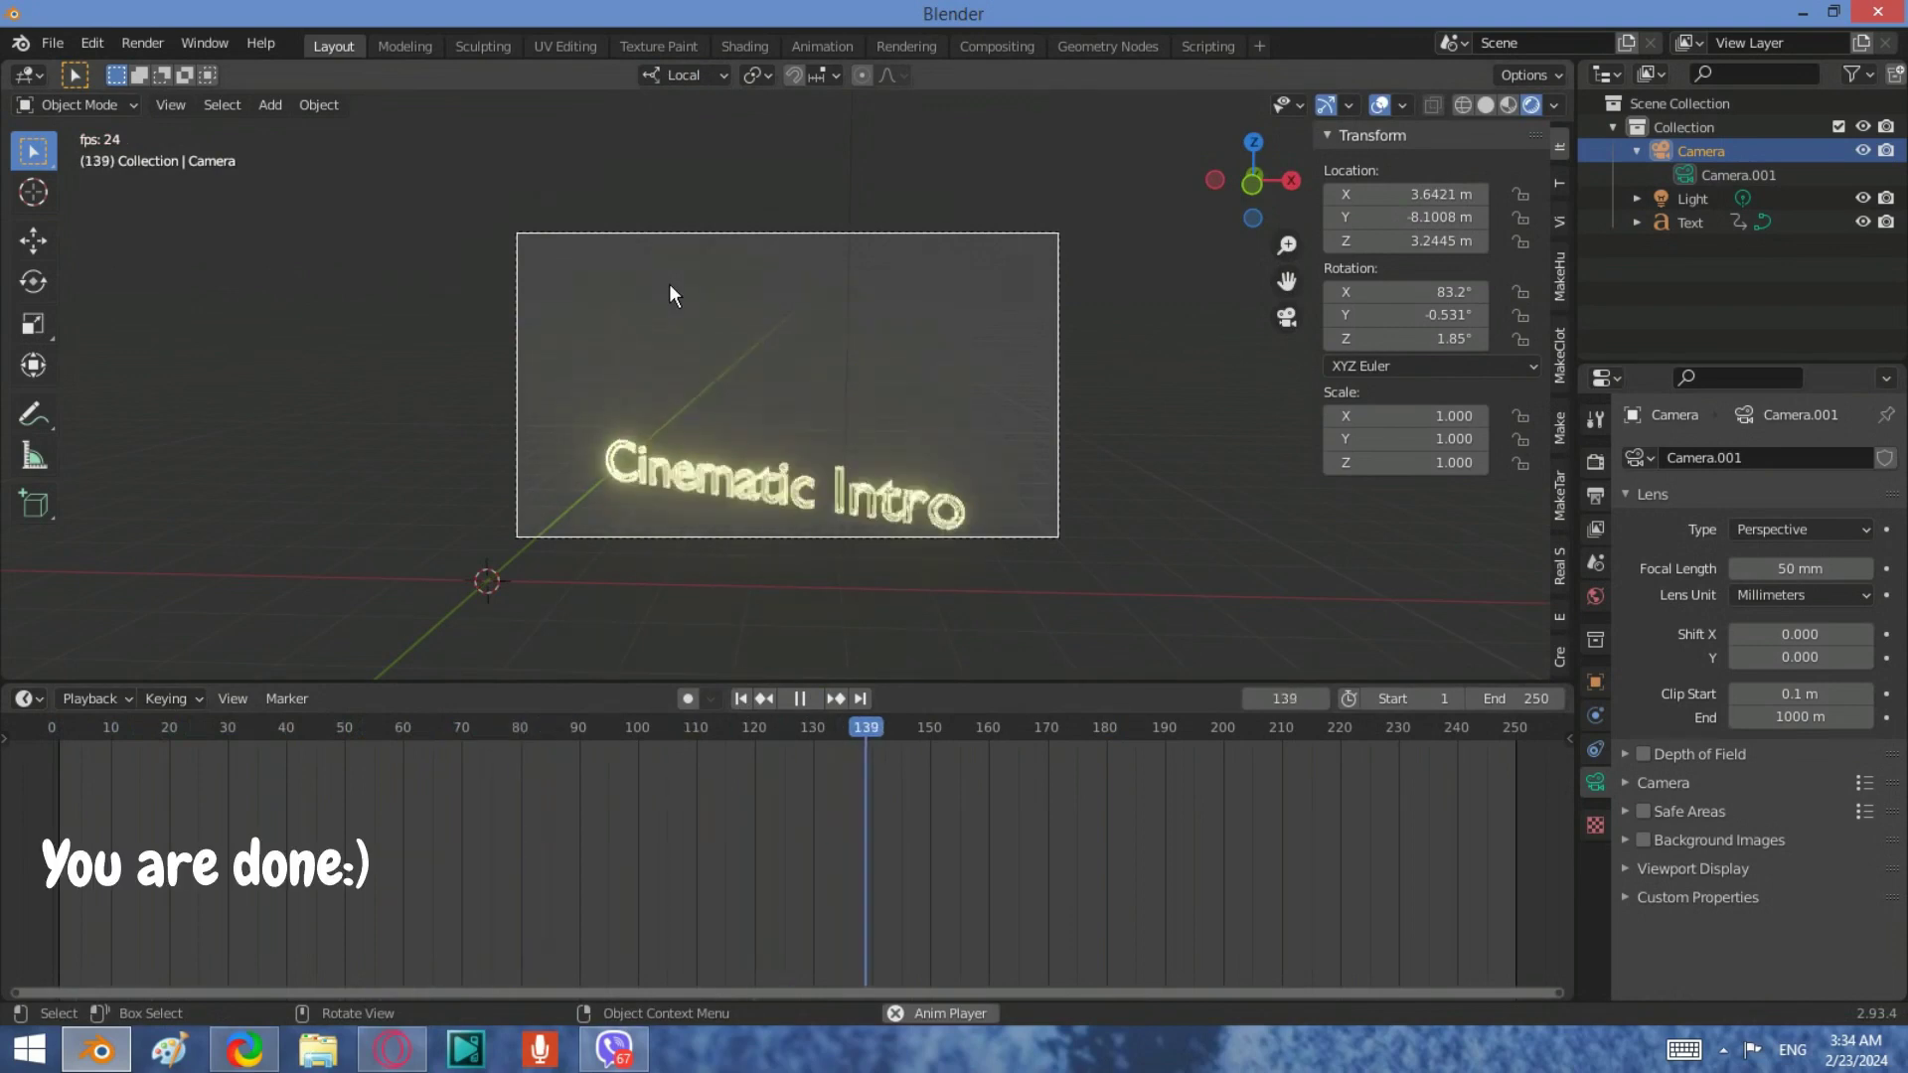
click(800, 699)
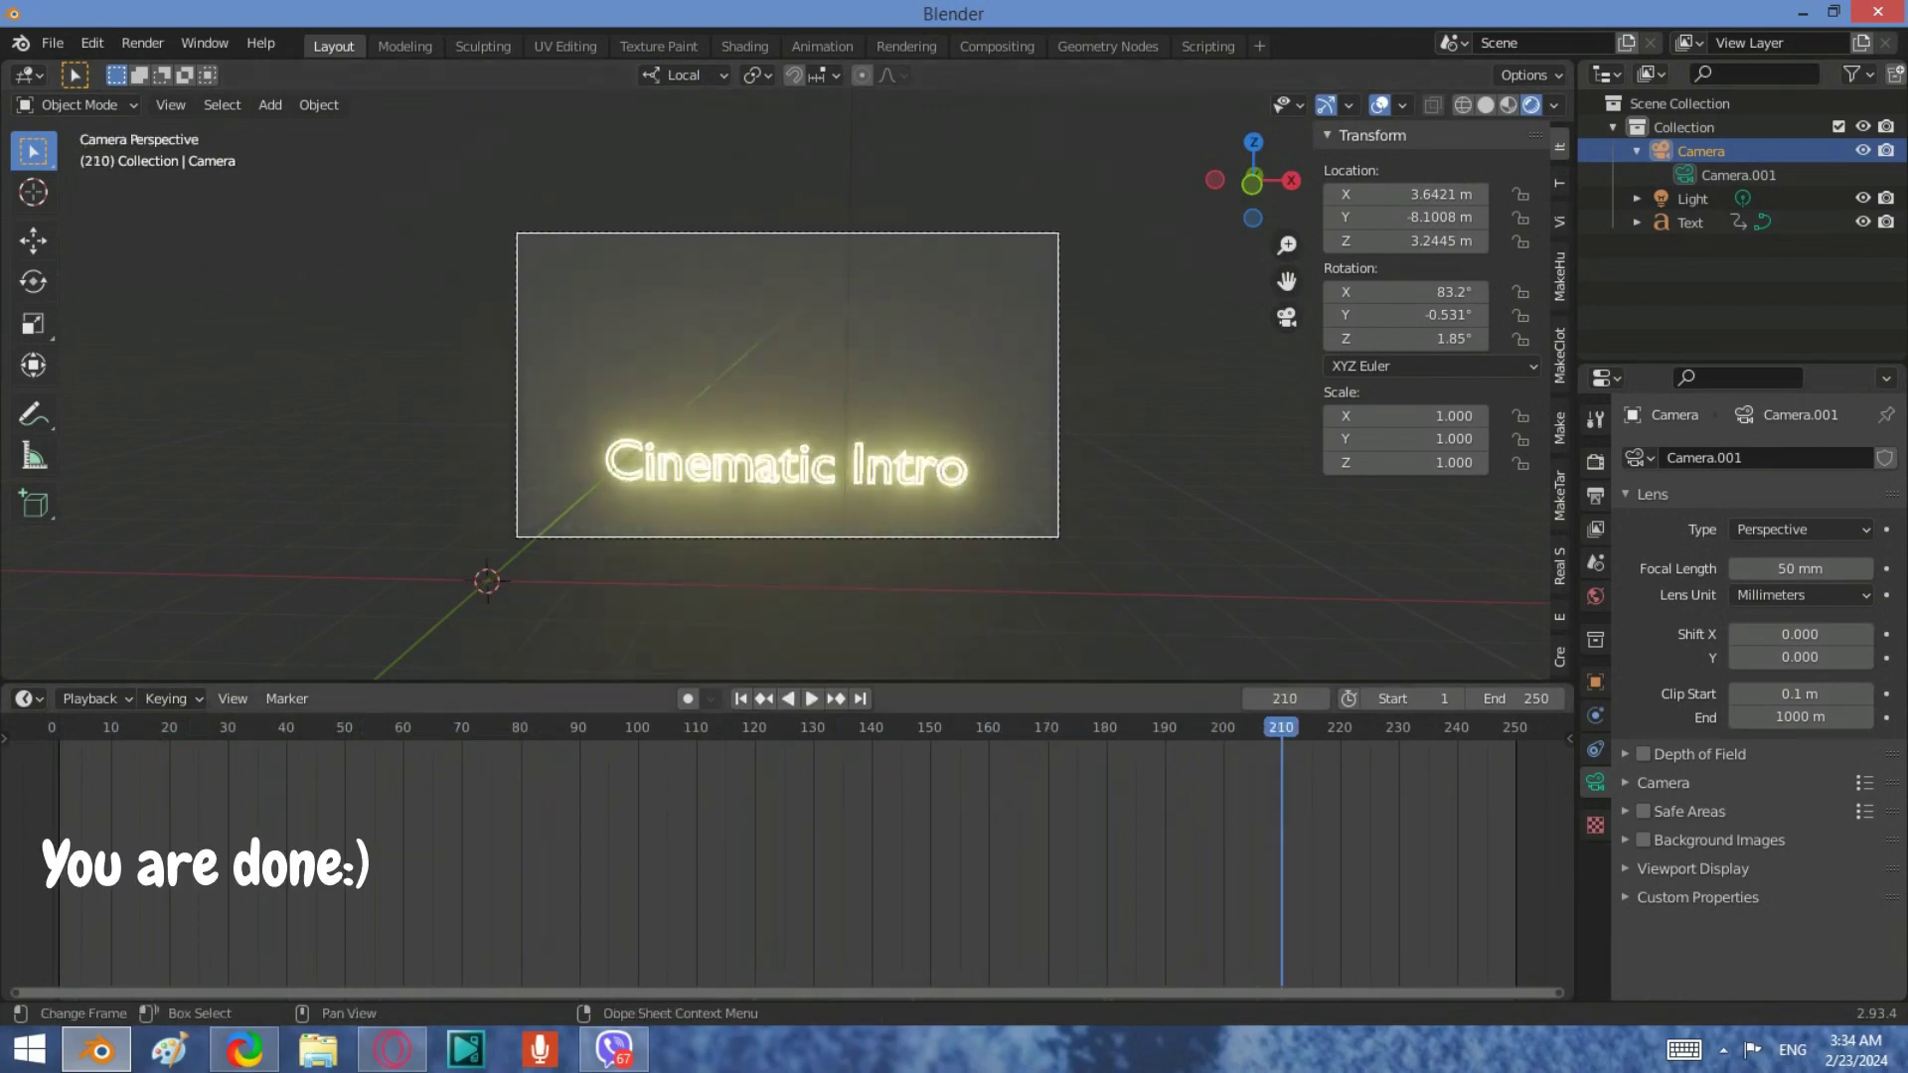